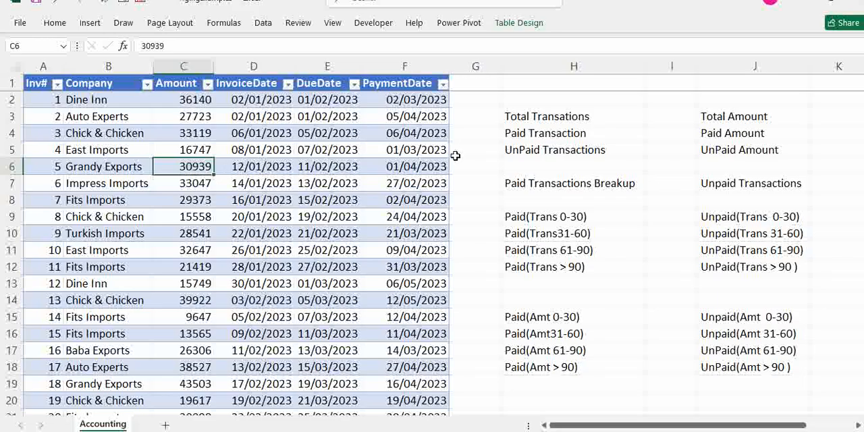
Examine the total, paid and unpaid transaction labels and the paid ageing brackets listed in column H
{"action": "left_click", "coordinate": [118, 132]}
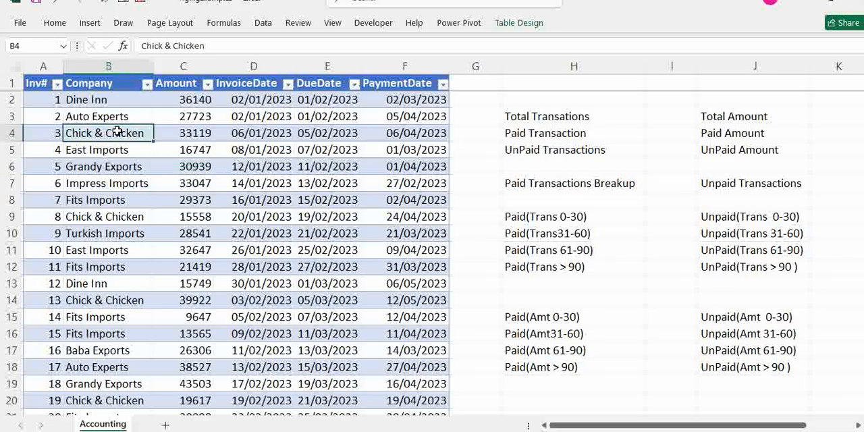
{"action": "left_click", "coordinate": [531, 117]}
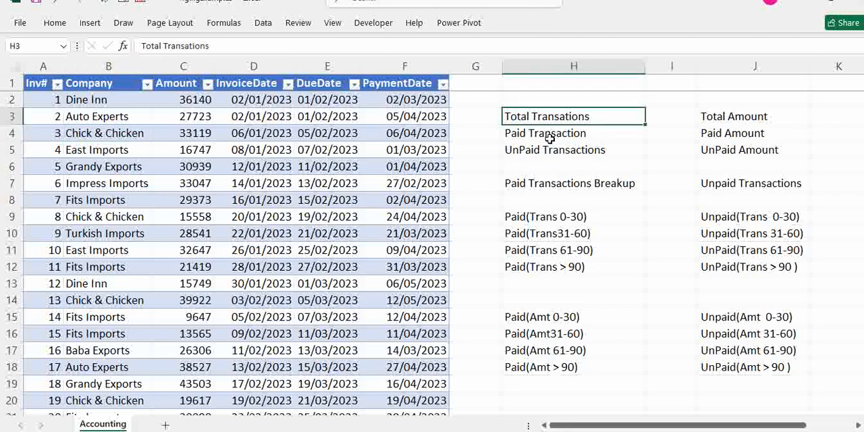
{"action": "left_click", "coordinate": [555, 134]}
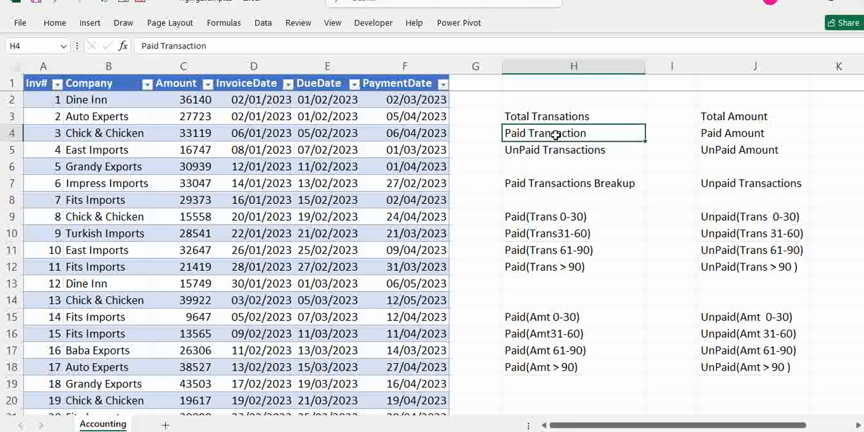
{"action": "left_click", "coordinate": [560, 150]}
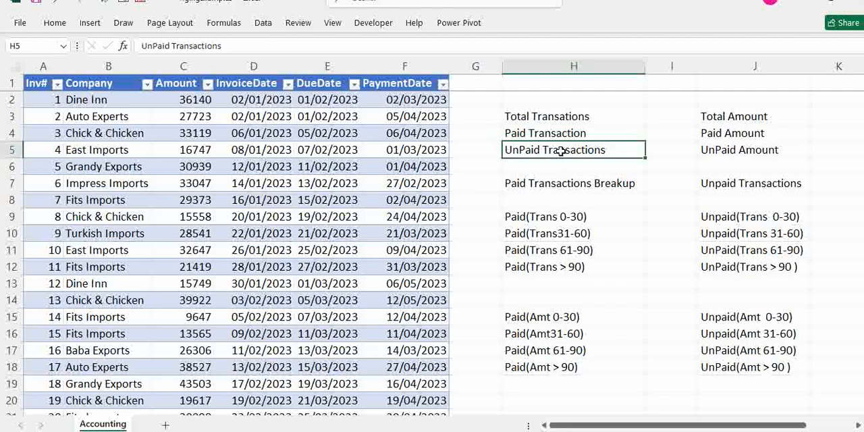
{"action": "left_click_drag", "start_coordinate": [547, 116], "coordinate": [549, 268]}
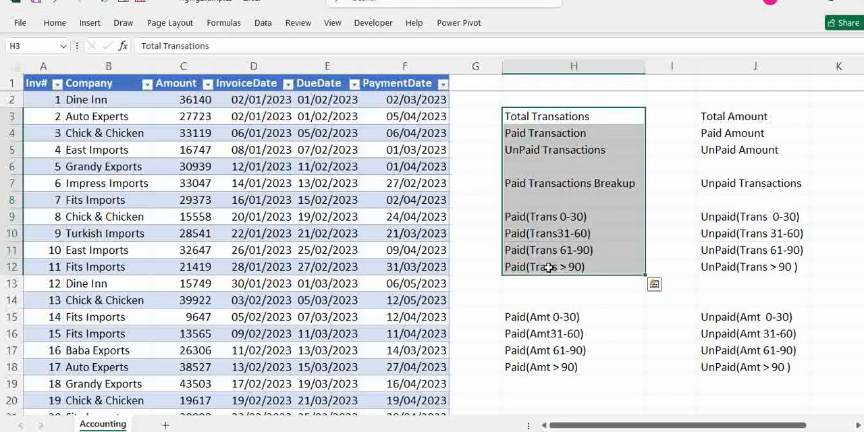
{"action": "left_click", "coordinate": [535, 219]}
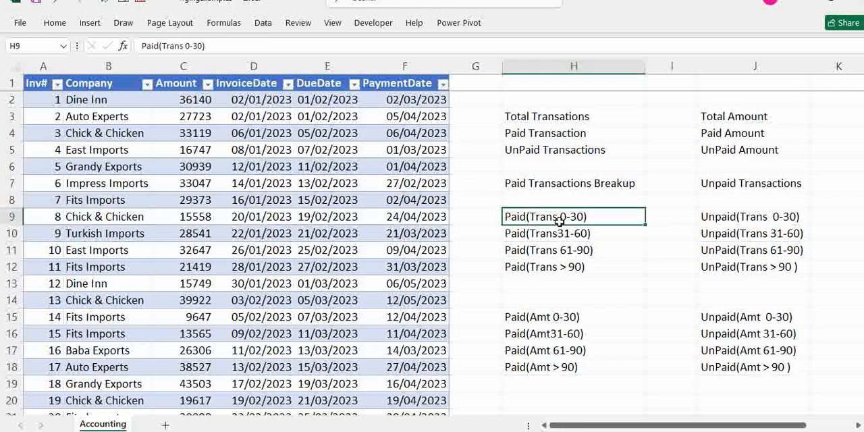
{"action": "left_click", "coordinate": [601, 237]}
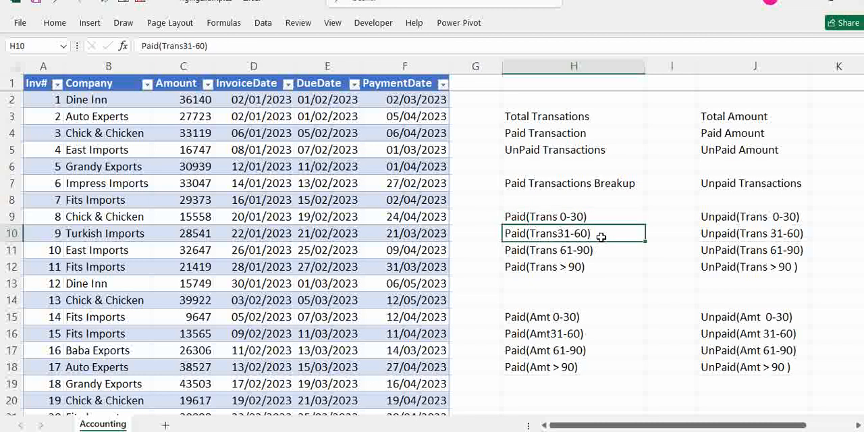
{"action": "left_click", "coordinate": [603, 251]}
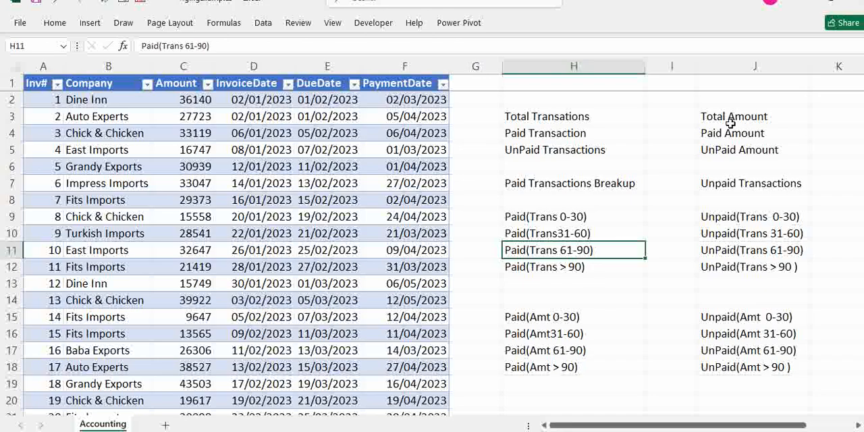
Review the amount labels and unpaid ageing brackets in column J, plus the Paid Transactions Breakup block in column H
{"action": "left_click_drag", "start_coordinate": [731, 124], "coordinate": [731, 149]}
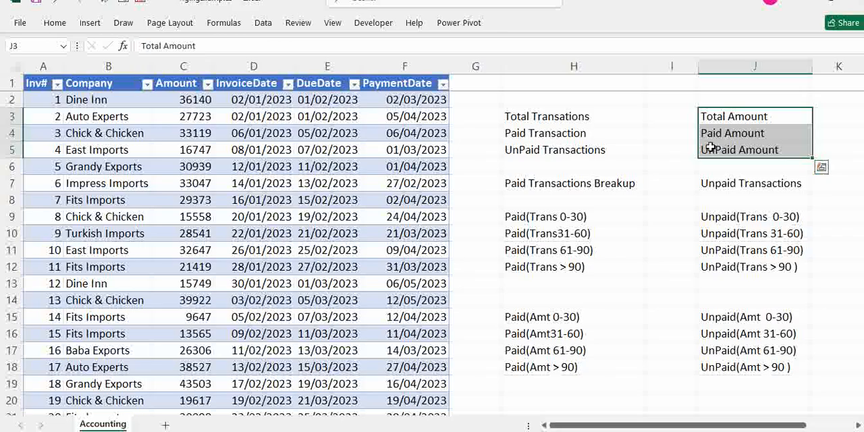
{"action": "left_click", "coordinate": [730, 218]}
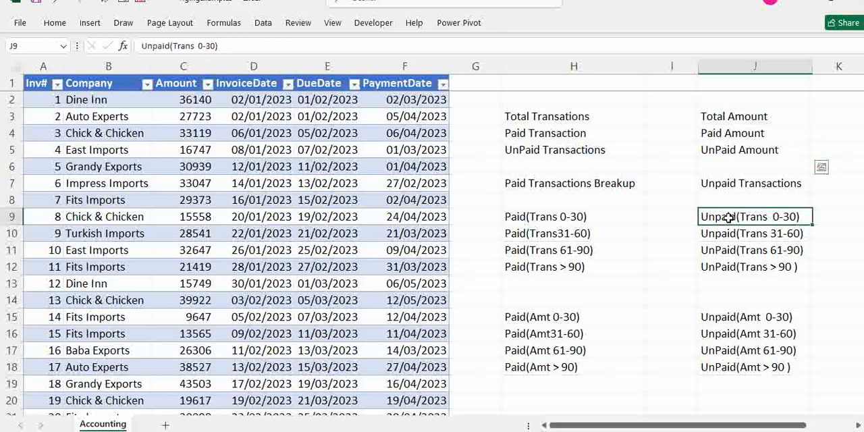
{"action": "left_click_drag", "start_coordinate": [729, 217], "coordinate": [742, 253]}
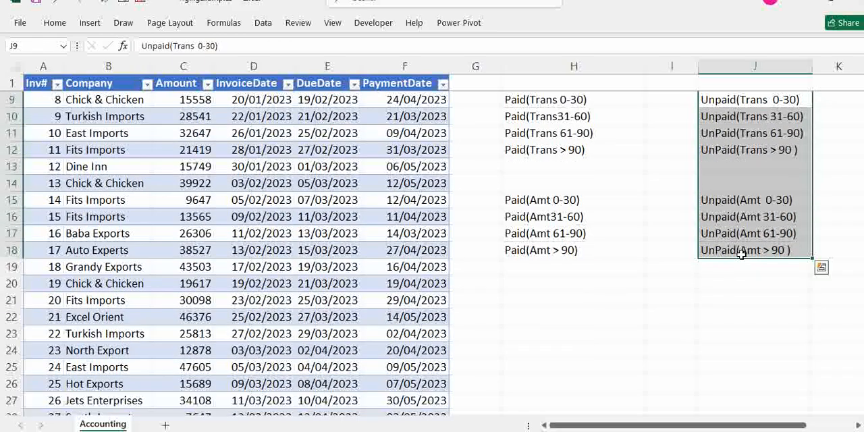
{"action": "key", "text": "Up"}
{"action": "key", "text": "Up"}
{"action": "key", "text": "Up"}
{"action": "key", "text": "Up"}
{"action": "key", "text": "Up"}
{"action": "key", "text": "Up"}
{"action": "key", "text": "Up"}
{"action": "key", "text": "Up"}
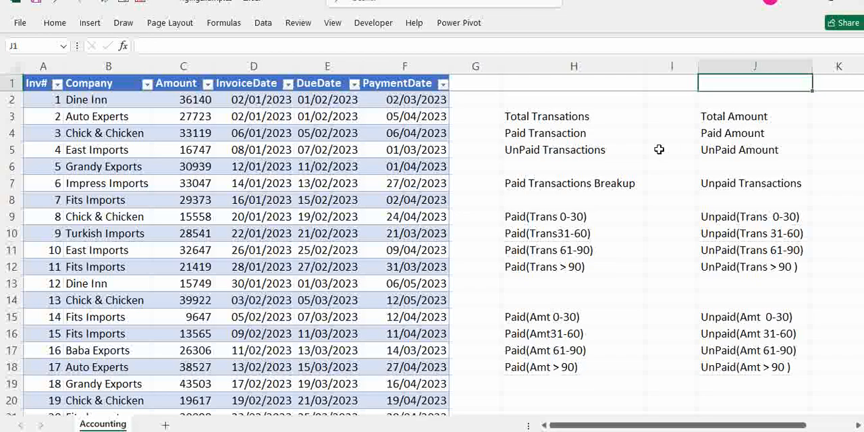
{"action": "left_click_drag", "start_coordinate": [524, 183], "coordinate": [535, 268]}
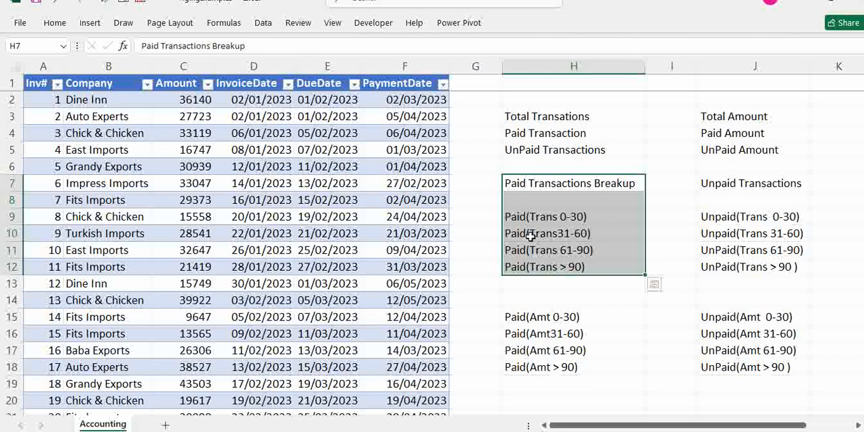
Examine the Amount, InvoiceDate, DueDate and PaymentDate values of the invoice table's first rows
{"action": "left_click", "coordinate": [301, 234]}
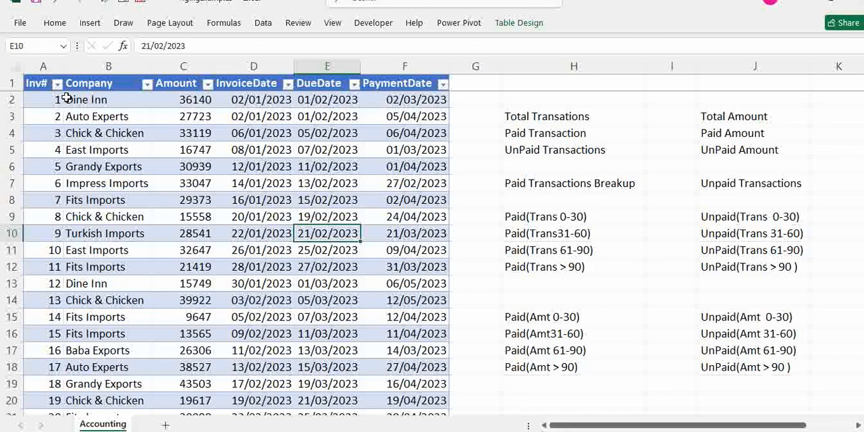
{"action": "left_click", "coordinate": [185, 101]}
{"action": "left_click", "coordinate": [266, 100]}
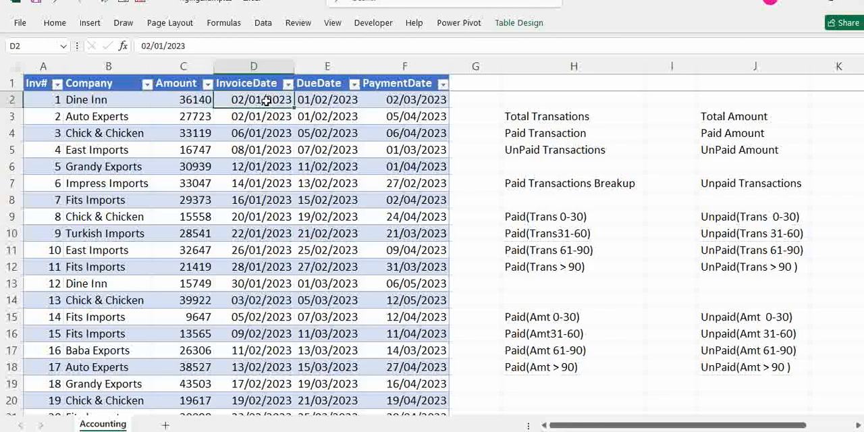
{"action": "left_click", "coordinate": [323, 100]}
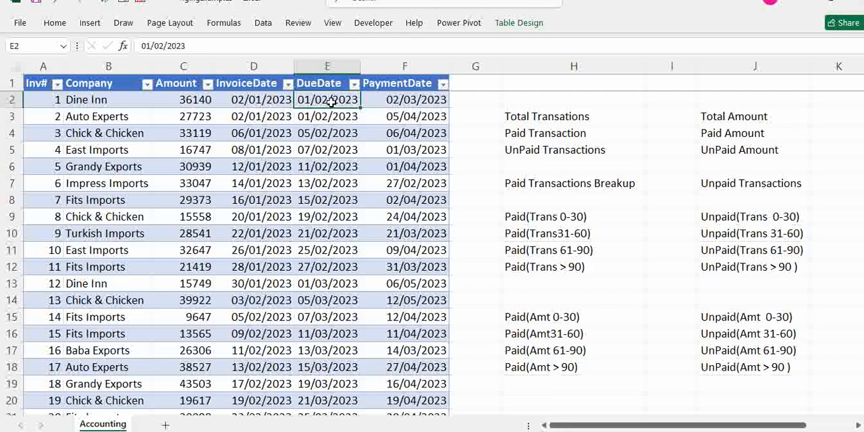
{"action": "left_click", "coordinate": [399, 101]}
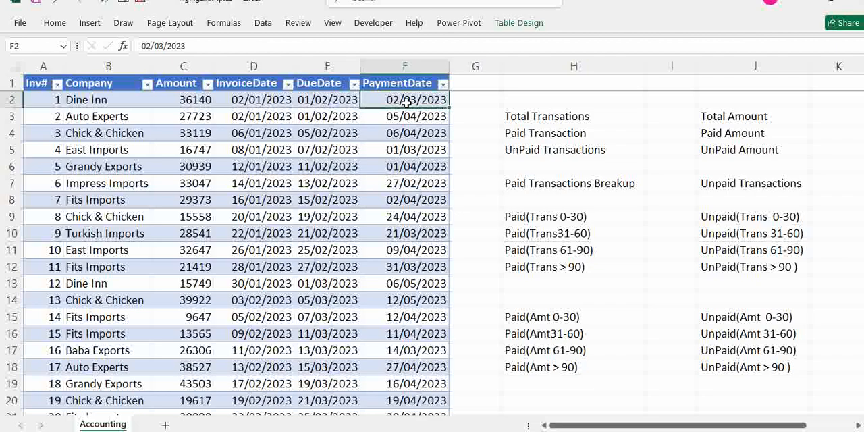
{"action": "left_click", "coordinate": [412, 151]}
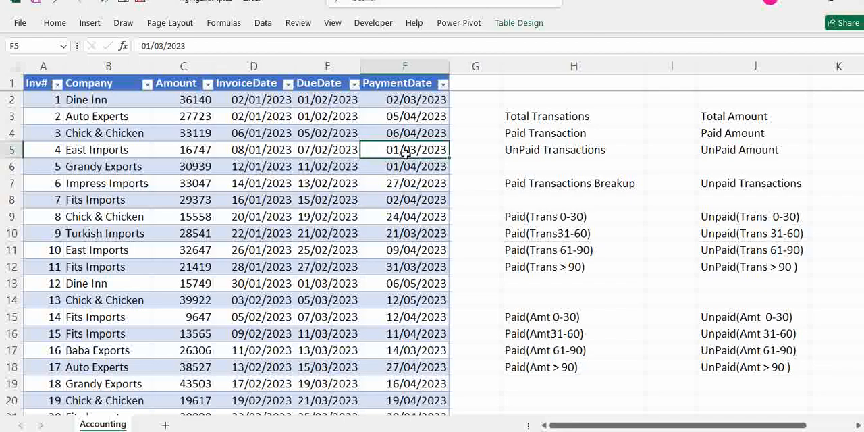
Look through the end of the continuous PaymentDate entries and compare the paid invoices with those lacking a payment date
{"action": "key", "text": "ctrl+Down"}
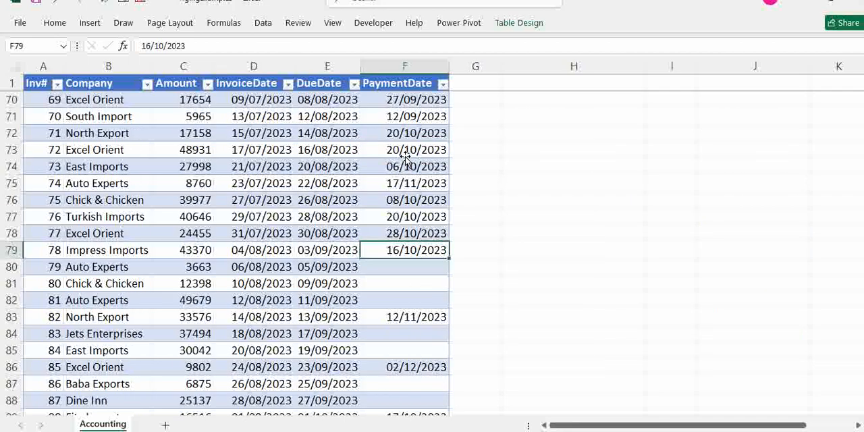
{"action": "left_click", "coordinate": [406, 267]}
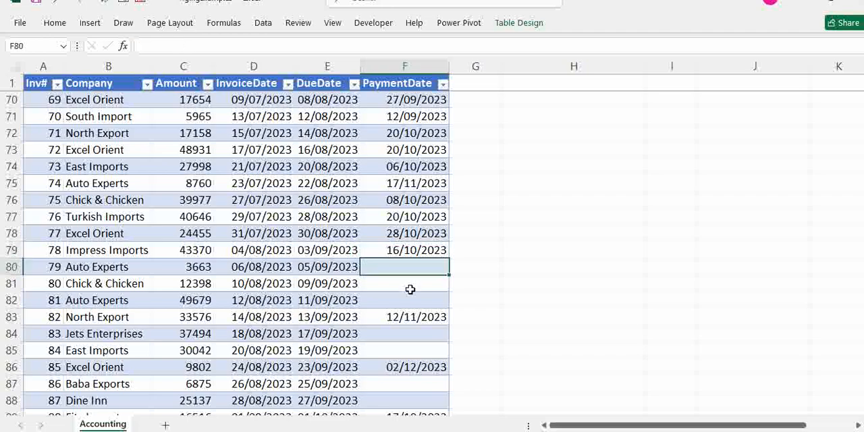
{"action": "left_click", "coordinate": [412, 288]}
{"action": "left_click", "coordinate": [411, 303]}
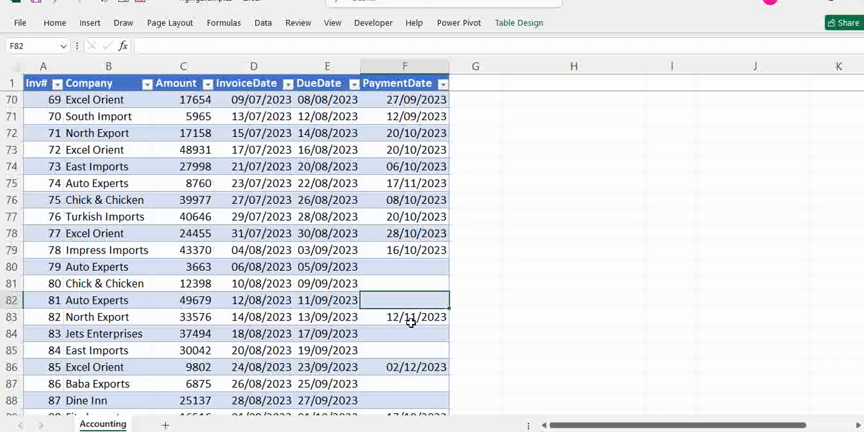
{"action": "left_click", "coordinate": [415, 335]}
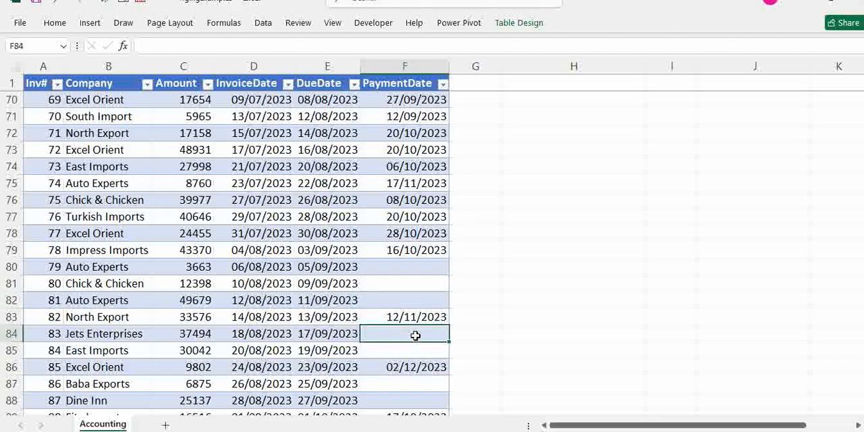
{"action": "left_click", "coordinate": [303, 265]}
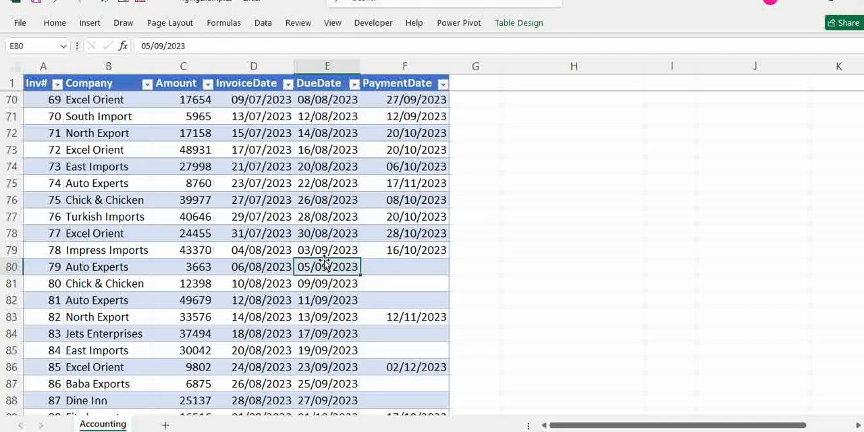
{"action": "key", "text": "ctrl+Up"}
{"action": "left_click", "coordinate": [420, 231]}
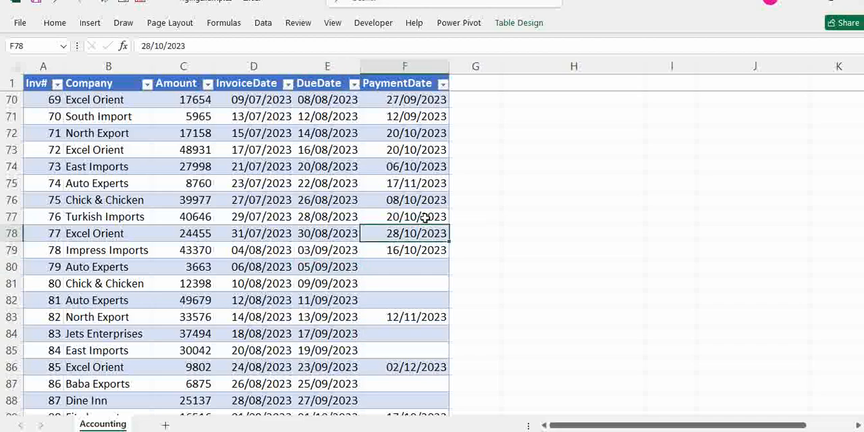
{"action": "key", "text": "ctrl+Up"}
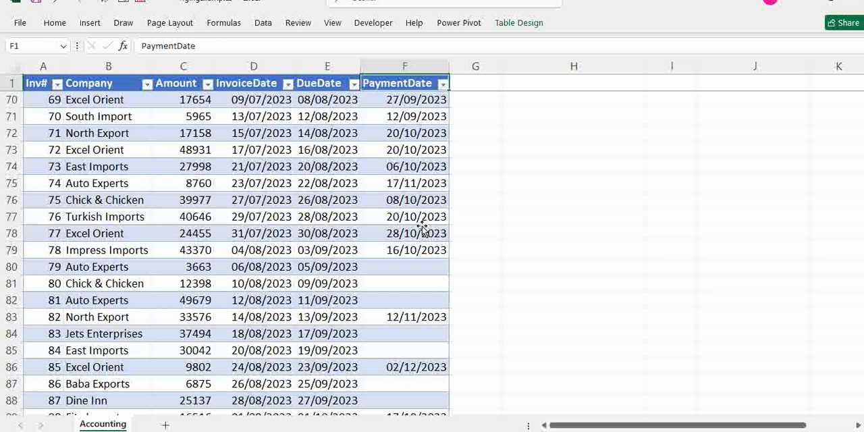
{"action": "left_click", "coordinate": [415, 198]}
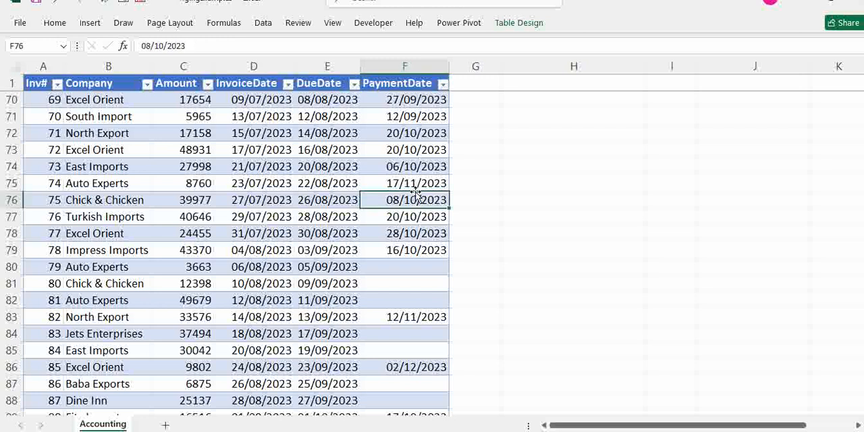
{"action": "key", "text": "ctrl+Up"}
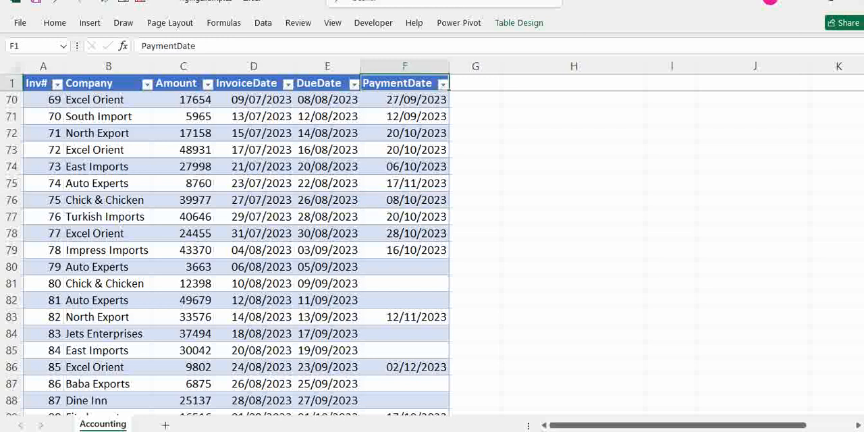
Switch to the Power BI report containing the empty table visual and show the Accounts table's data
{"action": "left_click", "coordinate": [414, 399]}
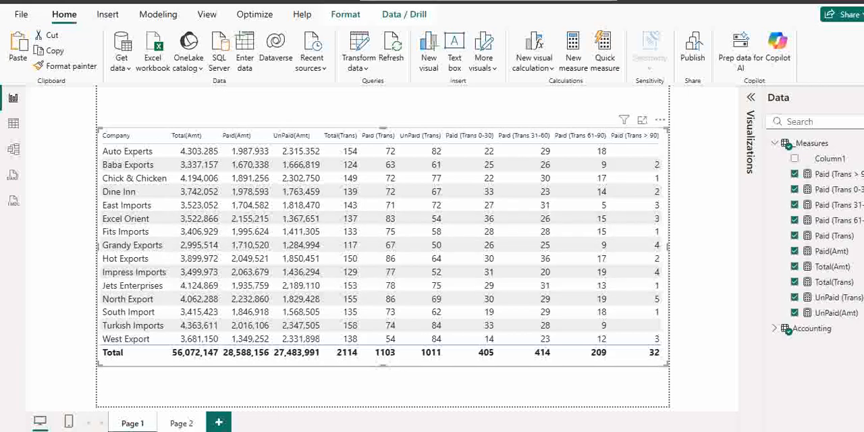
{"action": "mouse_move", "coordinate": [485, 431]}
{"action": "left_click", "coordinate": [402, 412]}
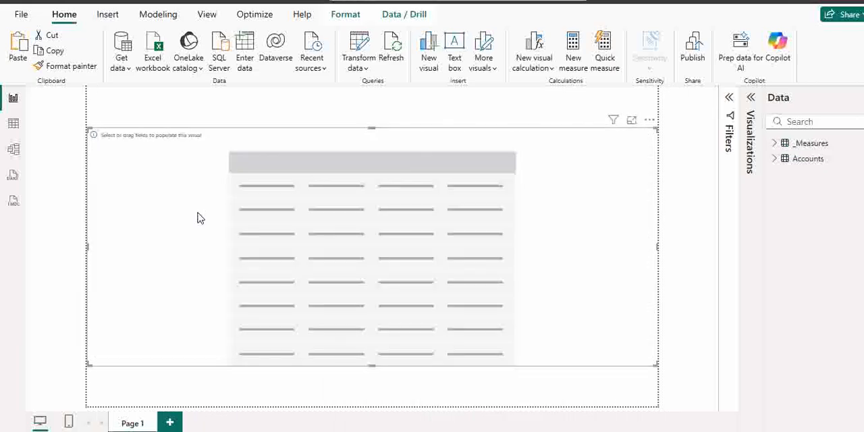
{"action": "left_click", "coordinate": [14, 124]}
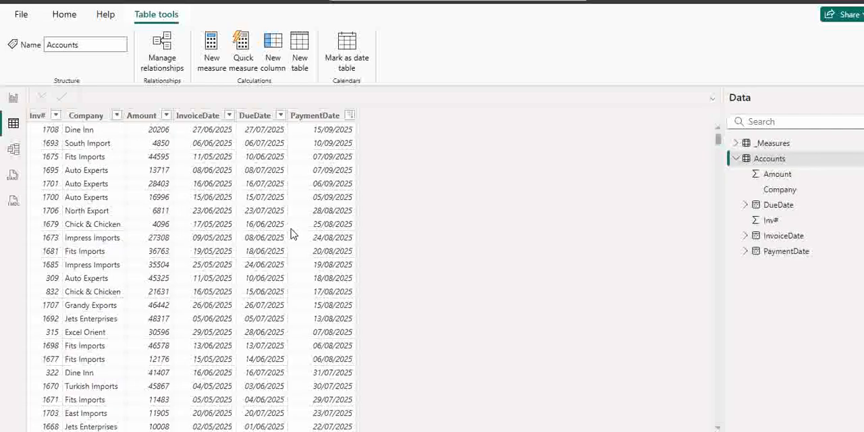
Start a new measure in the _Measures table and name it Total(Trans)
{"action": "left_click", "coordinate": [736, 145]}
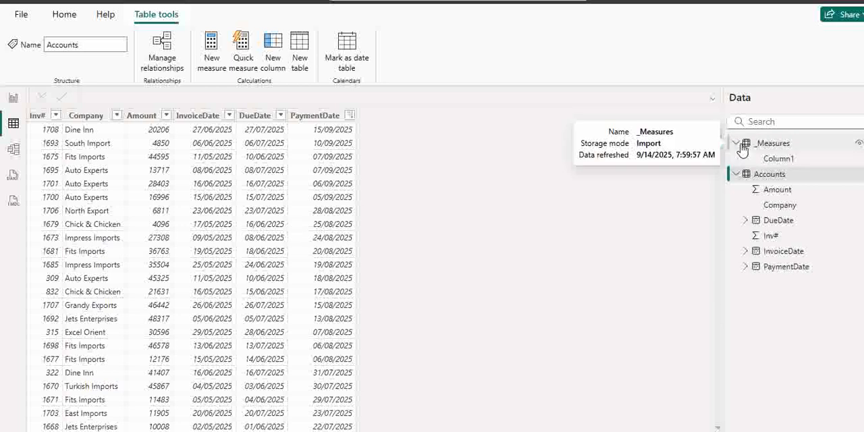
{"action": "right_click", "coordinate": [776, 150]}
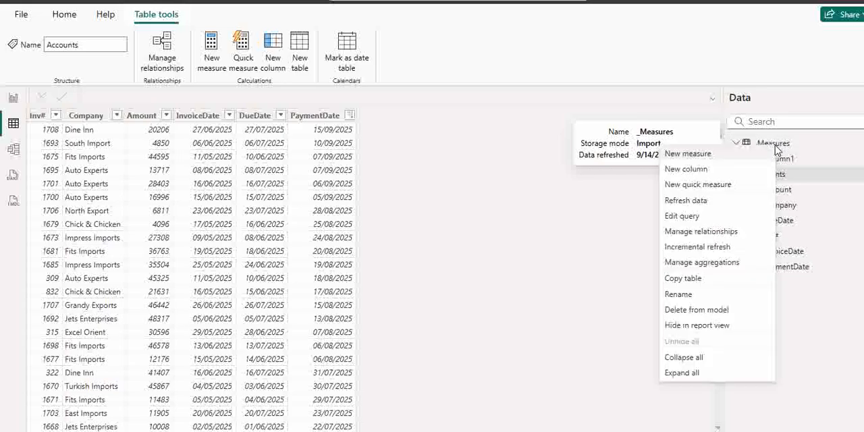
{"action": "left_click", "coordinate": [701, 156]}
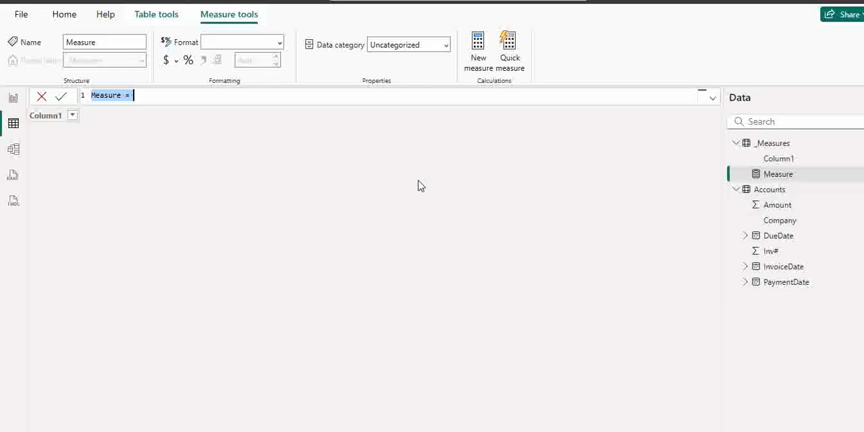
{"action": "type", "text": "T"}
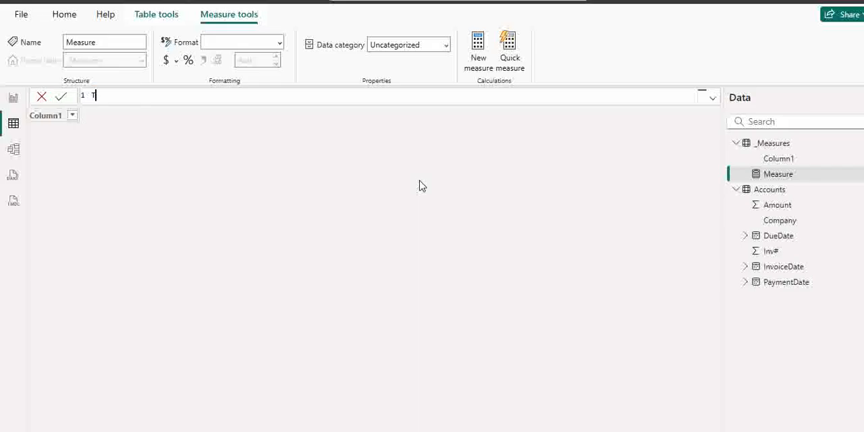
{"action": "type", "text": "otal(Trans) = count"}
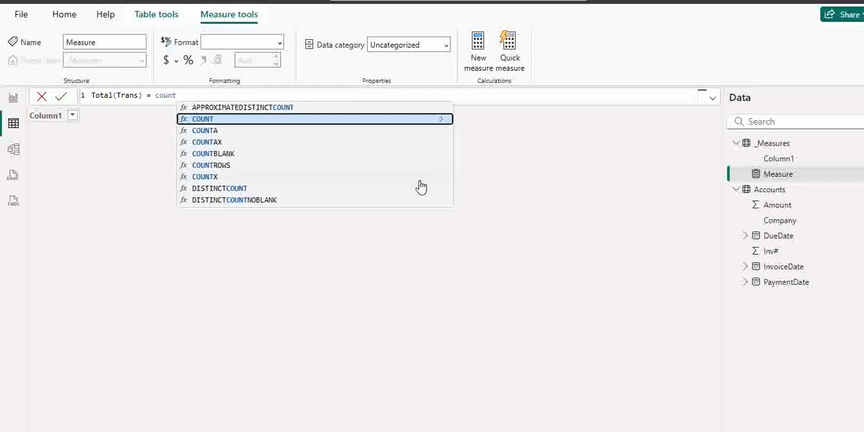
{"action": "type", "text": "r"}
Define the Total(Trans) measure as COUNTROWS(Accounts) and commit the formula
{"action": "key", "text": "Tab"}
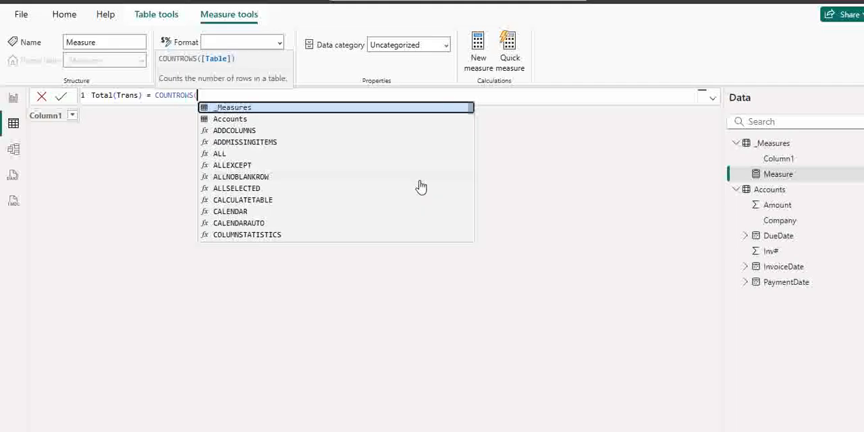
{"action": "type", "text": "acc"}
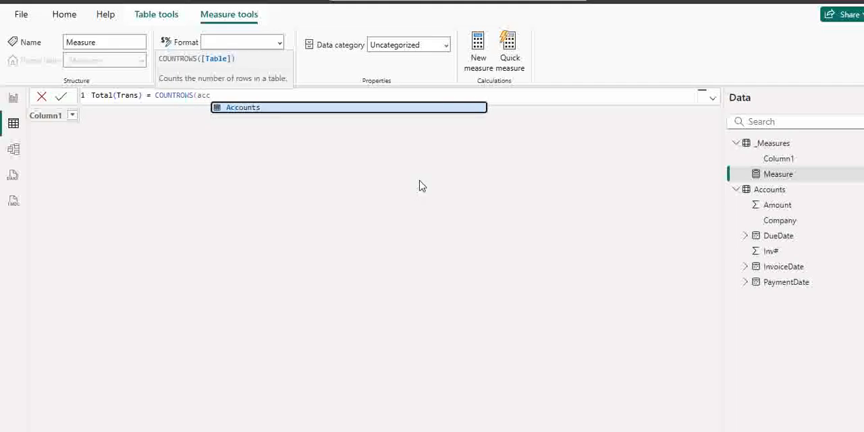
{"action": "key", "text": "Tab"}
{"action": "type", "text": ")"}
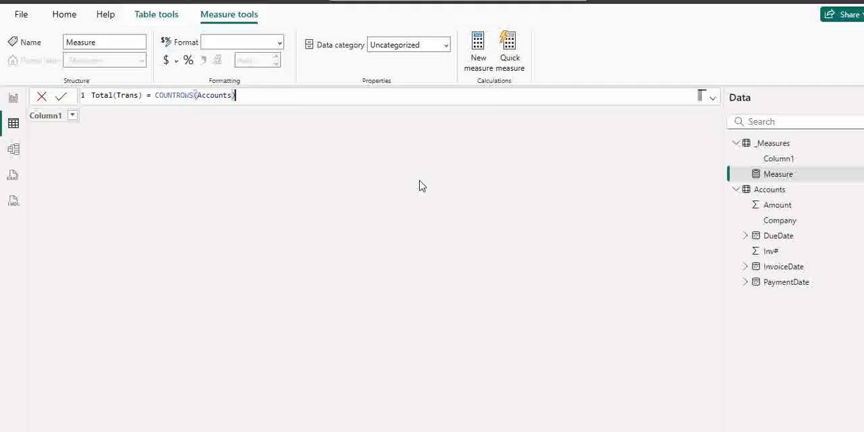
{"action": "left_click", "coordinate": [62, 100]}
{"action": "left_click", "coordinate": [61, 97]}
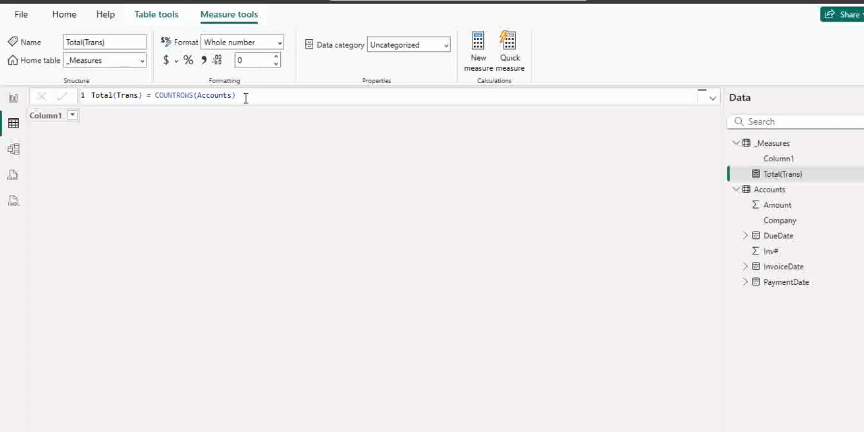
Copy the whole Total(Trans) formula into the blank Notepad document and add empty lines beneath it
{"action": "left_click_drag", "start_coordinate": [247, 95], "coordinate": [206, 95]}
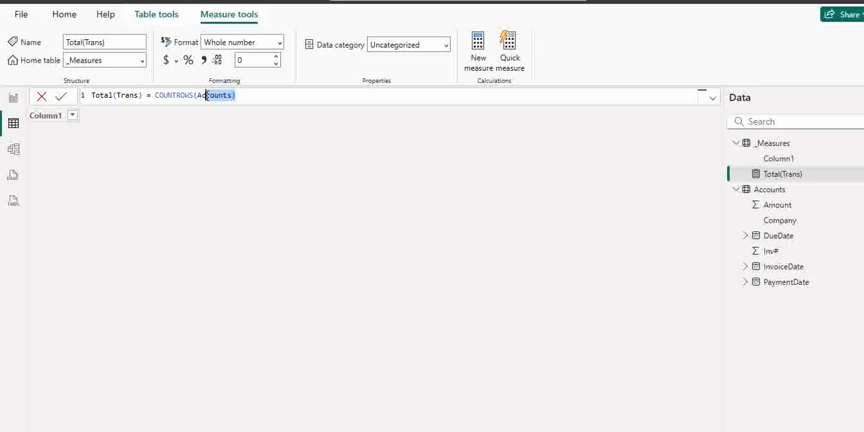
{"action": "key", "text": "ctrl+a"}
{"action": "key", "text": "ctrl+c"}
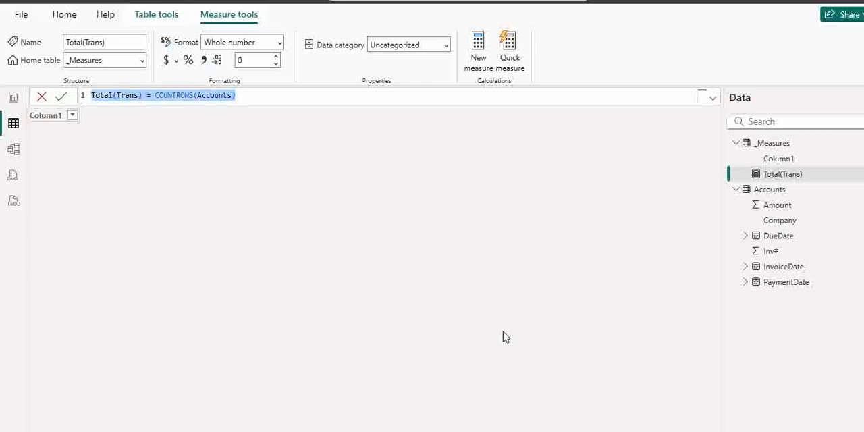
{"action": "left_click", "coordinate": [608, 431]}
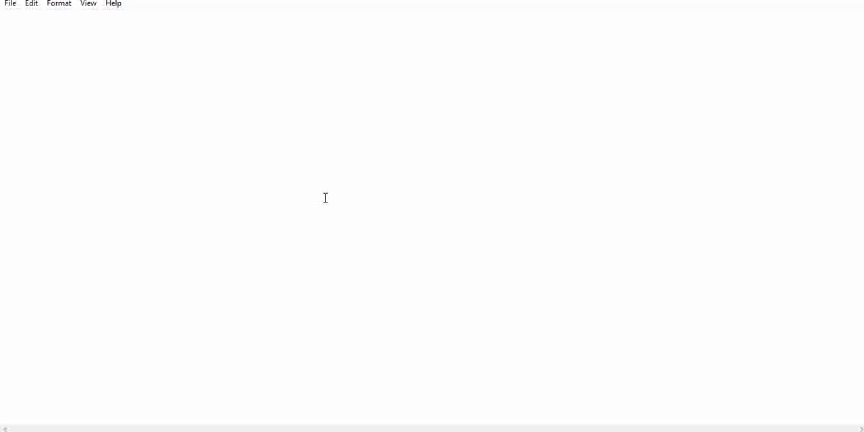
{"action": "key", "text": "ctrl+v"}
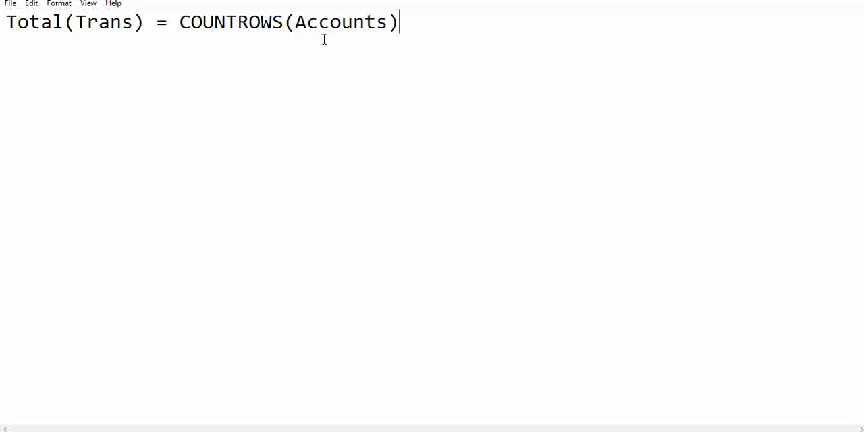
{"action": "key", "text": "Return"}
{"action": "key", "text": "Return"}
{"action": "key", "text": "Return"}
{"action": "key", "text": "Return"}
{"action": "key", "text": "Return"}
{"action": "key", "text": "Up"}
{"action": "key", "text": "Up"}
{"action": "key", "text": "Up"}
{"action": "key", "text": "Up"}
Switch back to the Power BI report page and add Company and Total(Trans) to the empty table visual
{"action": "left_click", "coordinate": [485, 431]}
{"action": "left_click", "coordinate": [401, 412]}
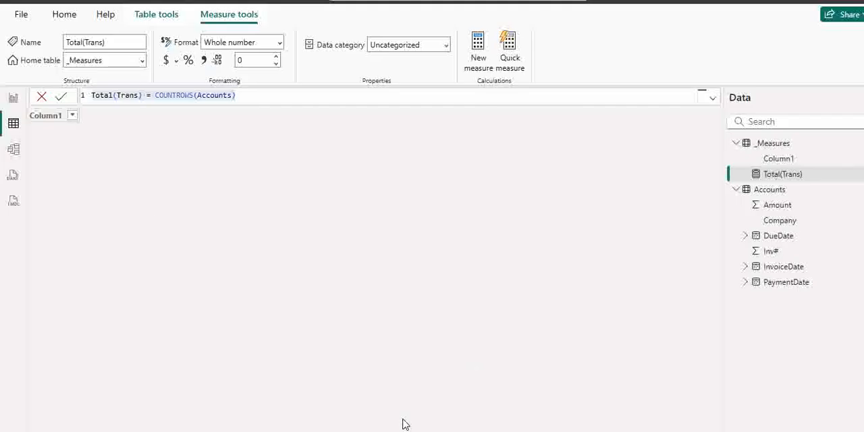
{"action": "left_click", "coordinate": [14, 106]}
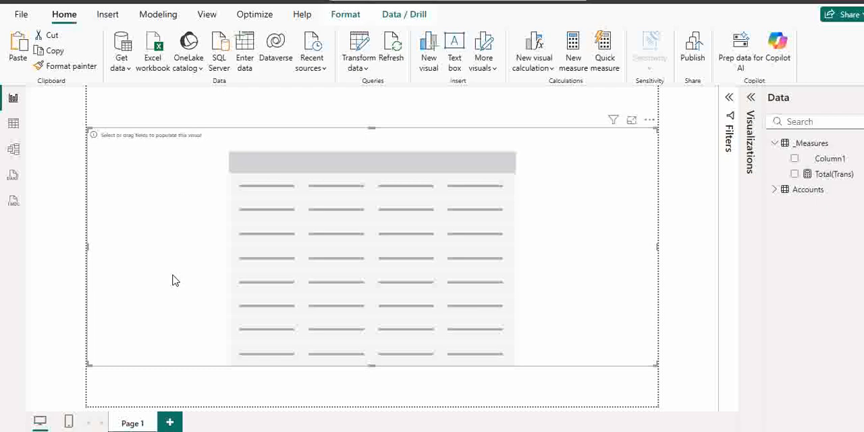
{"action": "left_click", "coordinate": [776, 192]}
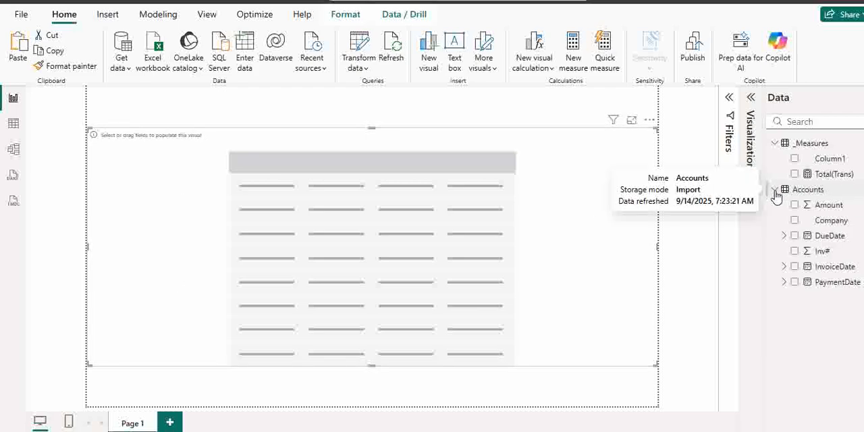
{"action": "left_click", "coordinate": [795, 222]}
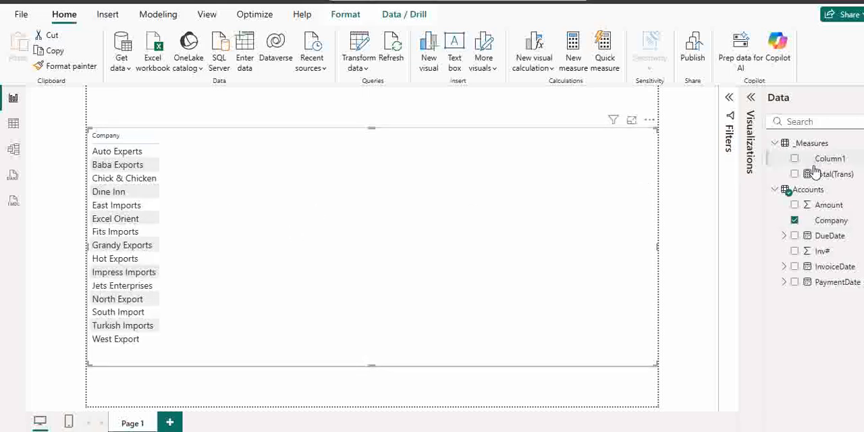
{"action": "left_click", "coordinate": [795, 174]}
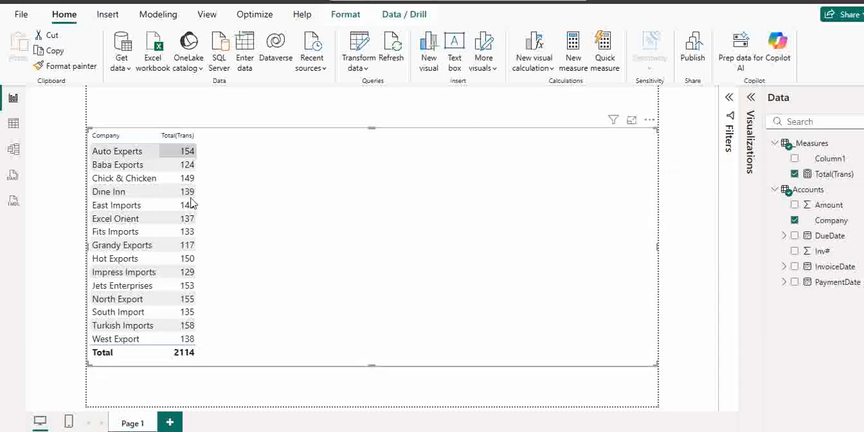
{"action": "left_click", "coordinate": [191, 261]}
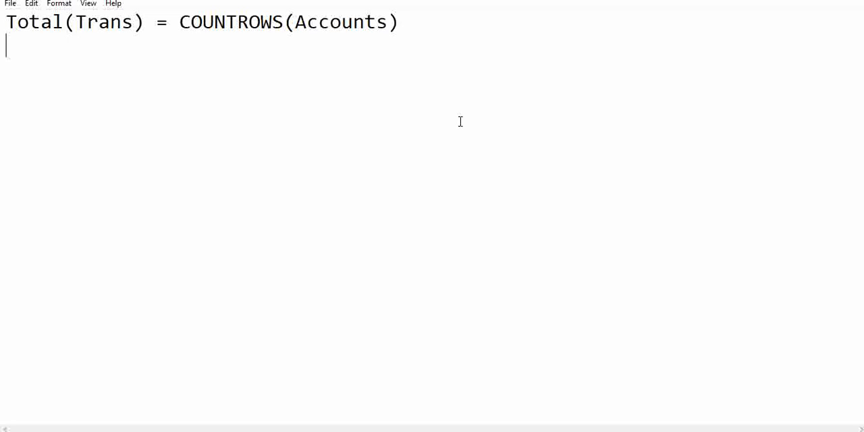
Begin a second formula under the first one in Notepad: UnPaid(Trans) = Calculate(
{"action": "type", "text": "UnPa"}
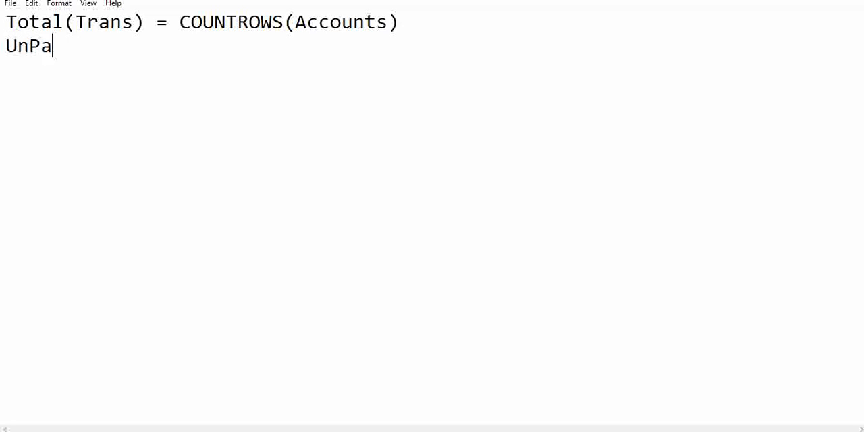
{"action": "type", "text": "id(Tr"}
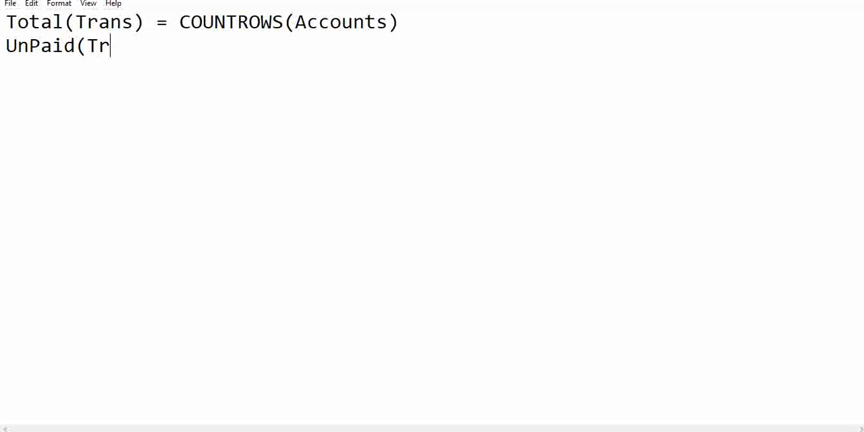
{"action": "type", "text": "ans) = Calculate("}
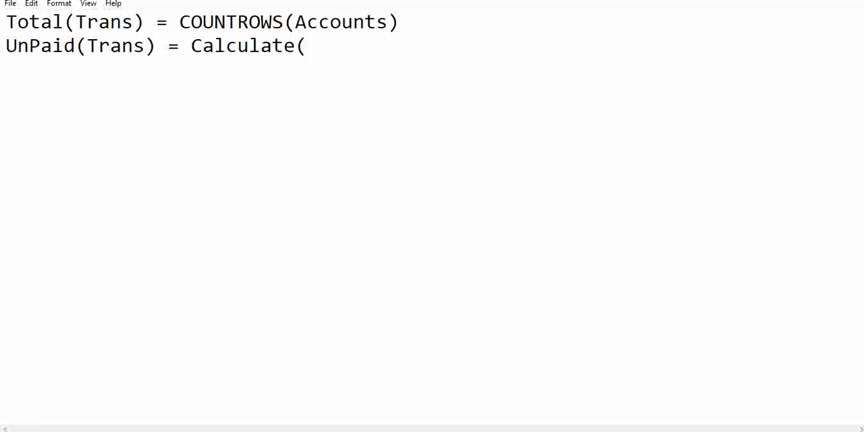
{"action": "type", "text": "["}
Insert [Total(Trans)] as the first argument of Calculate, copying the measure name from the first line
{"action": "left_click_drag", "start_coordinate": [4, 21], "coordinate": [148, 21]}
{"action": "key", "text": "ctrl+c"}
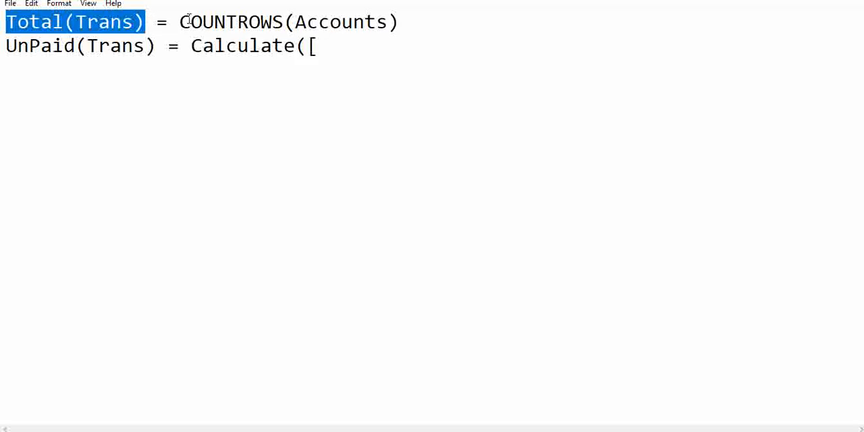
{"action": "left_click", "coordinate": [322, 46]}
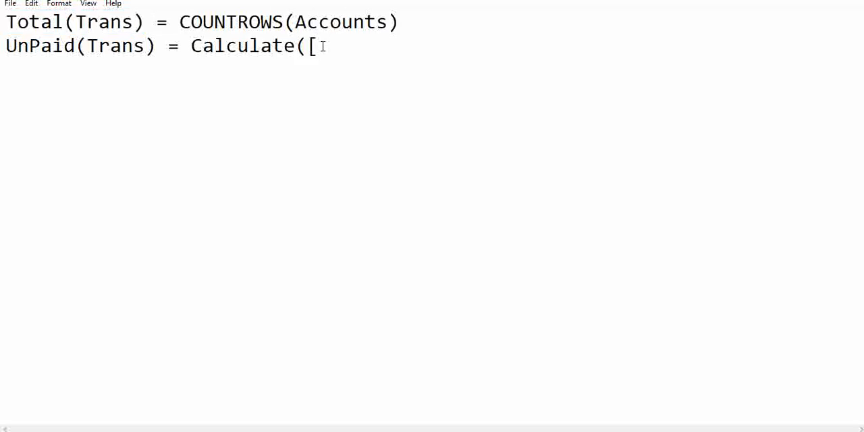
{"action": "key", "text": "ctrl+v"}
{"action": "type", "text": "]"}
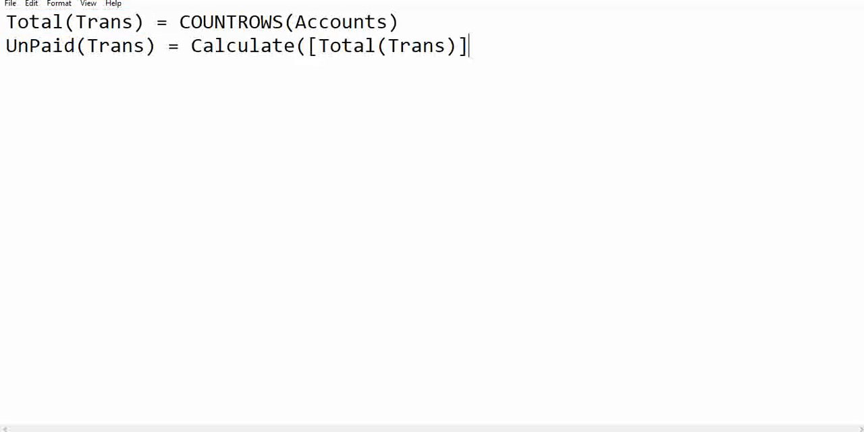
{"action": "type", "text": ",Pay"}
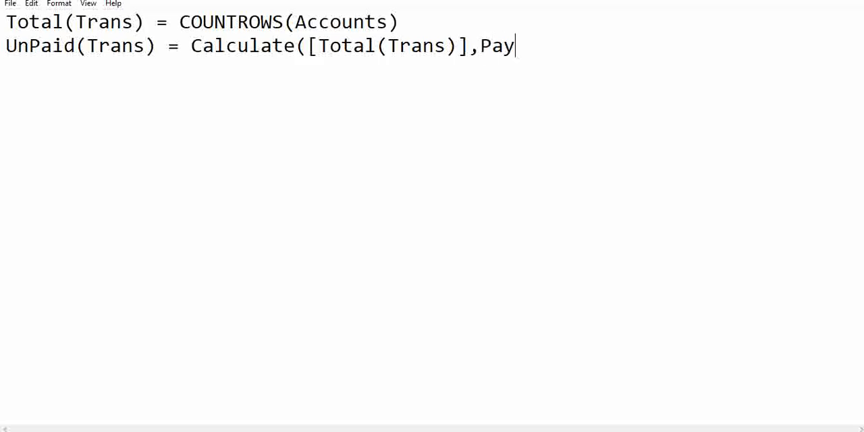
Add Accounts[PaymentDate] as the second argument of the UnPaid(Trans) formula
{"action": "key", "text": "BackSpace"}
{"action": "key", "text": "BackSpace"}
{"action": "key", "text": "BackSpace"}
{"action": "type", "text": "Acco"}
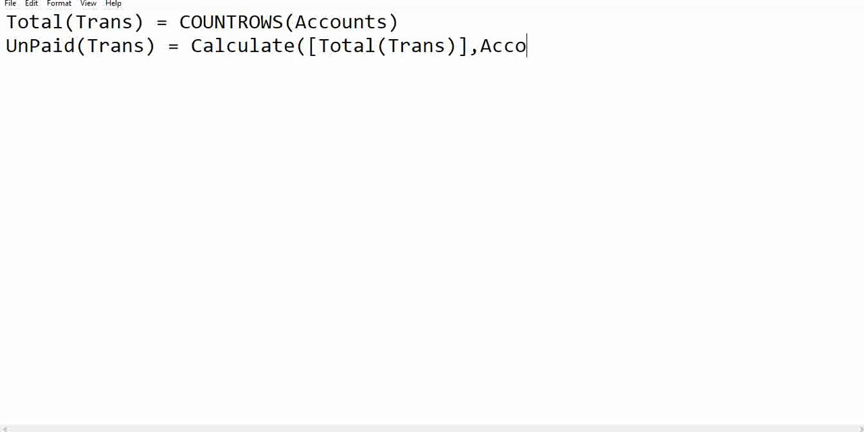
{"action": "type", "text": "unts[Paym"}
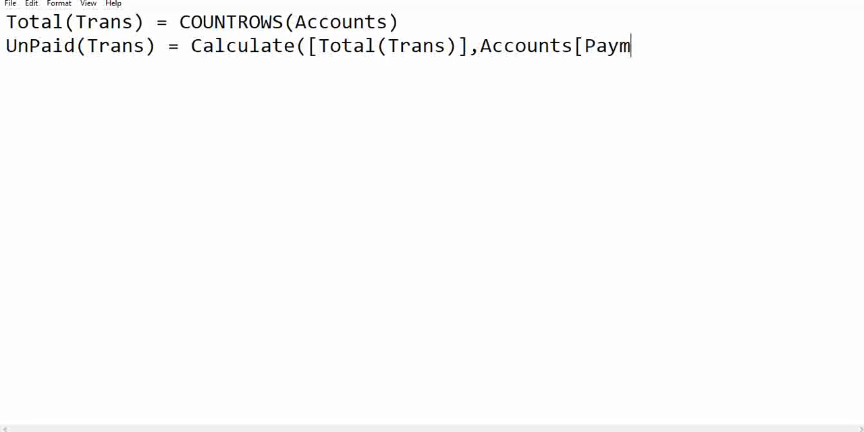
{"action": "type", "text": "entDate"}
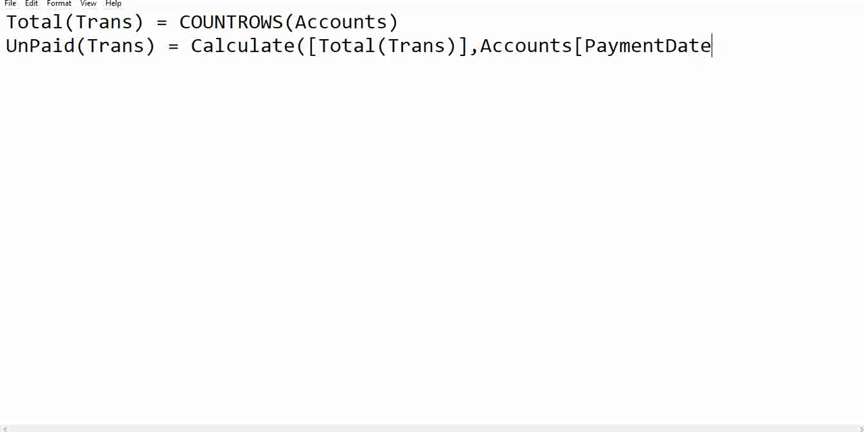
{"action": "type", "text": "]"}
Wrap Accounts[PaymentDate] in ISBLANK and close the Calculate expression
{"action": "left_click", "coordinate": [481, 52]}
{"action": "type", "text": "IS"}
{"action": "type", "text": "BLAN"}
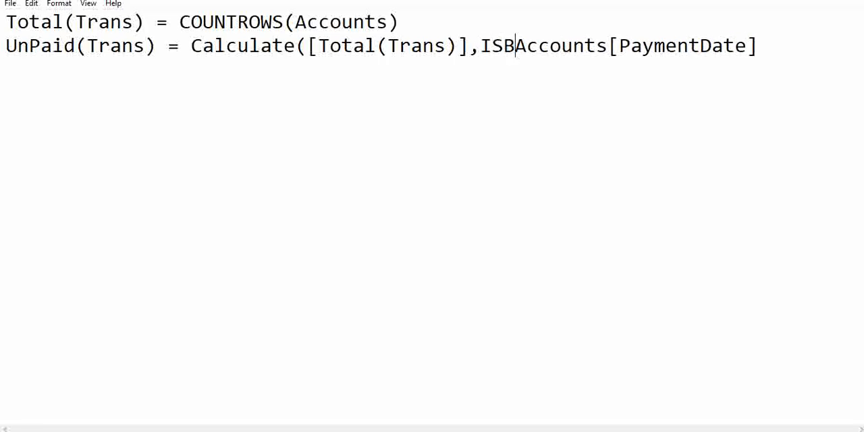
{"action": "type", "text": "K("}
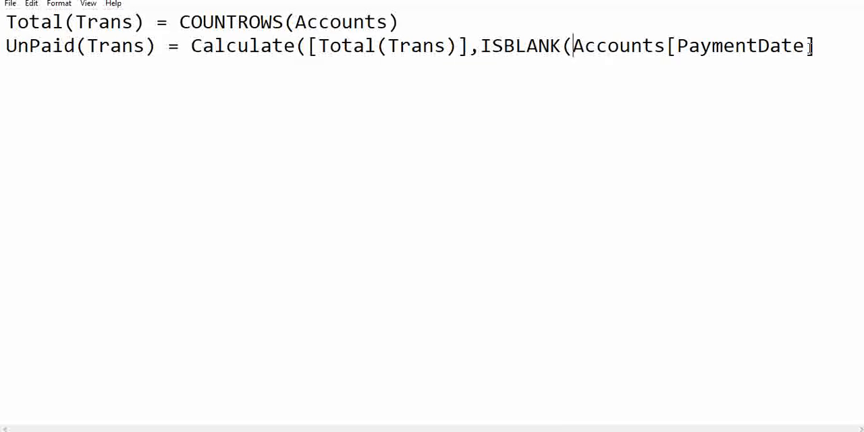
{"action": "type", "text": ")"}
{"action": "type", "text": ")"}
Copy the UnPaid(Trans) formula into a new measure in Power BI's _Measures table and add that measure to the company table visual
{"action": "left_click_drag", "start_coordinate": [656, 66], "coordinate": [2, 49]}
{"action": "key", "text": "ctrl+c"}
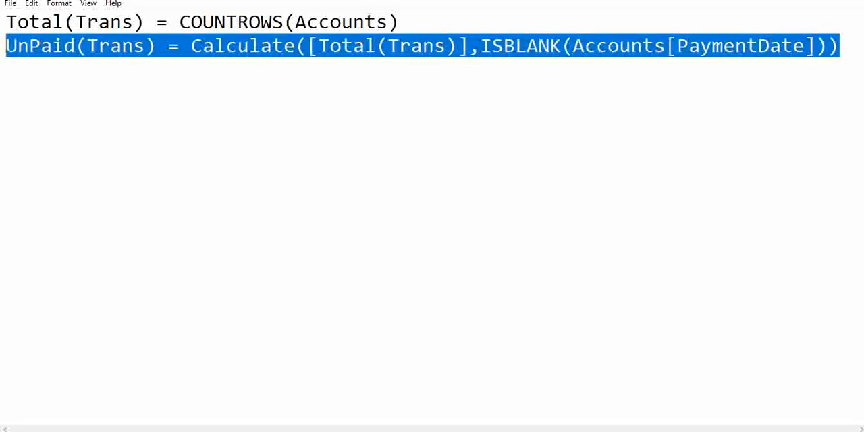
{"action": "left_click", "coordinate": [391, 399]}
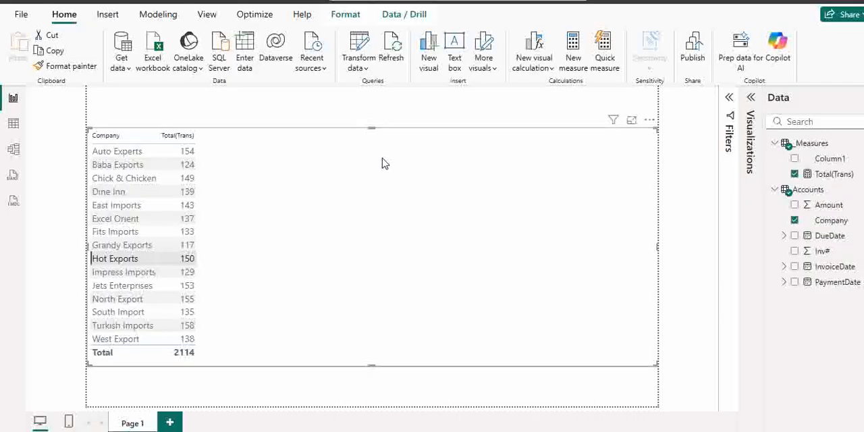
{"action": "left_click", "coordinate": [784, 143]}
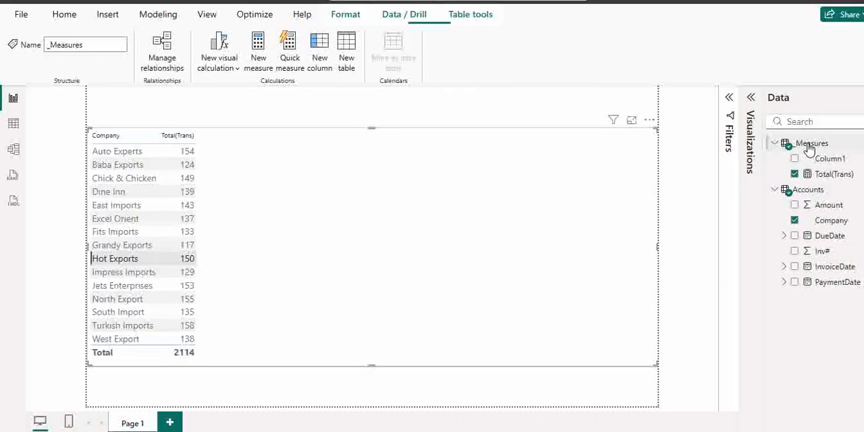
{"action": "left_click", "coordinate": [260, 62]}
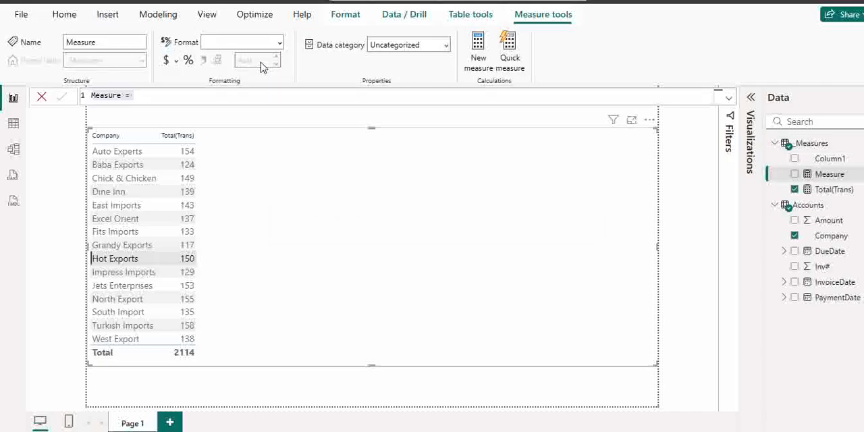
{"action": "key", "text": "ctrl+v"}
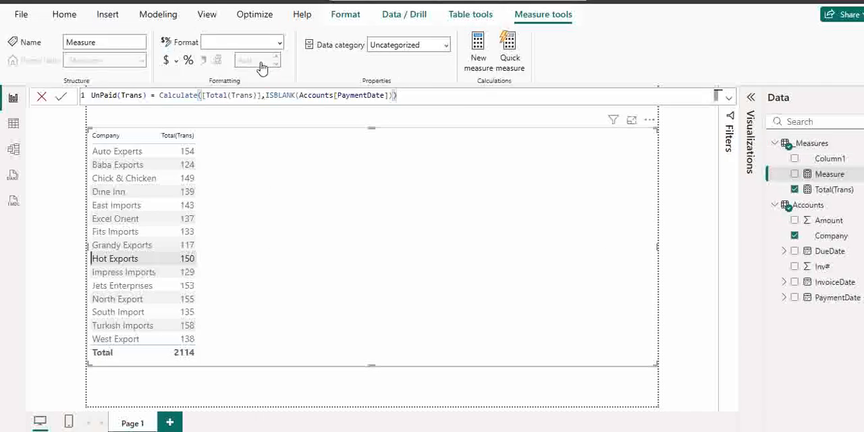
{"action": "key", "text": "Return"}
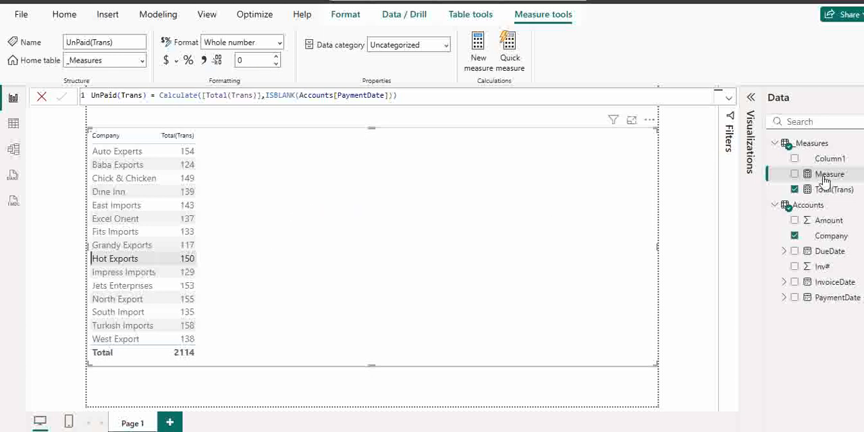
{"action": "left_click_drag", "start_coordinate": [827, 187], "coordinate": [262, 244]}
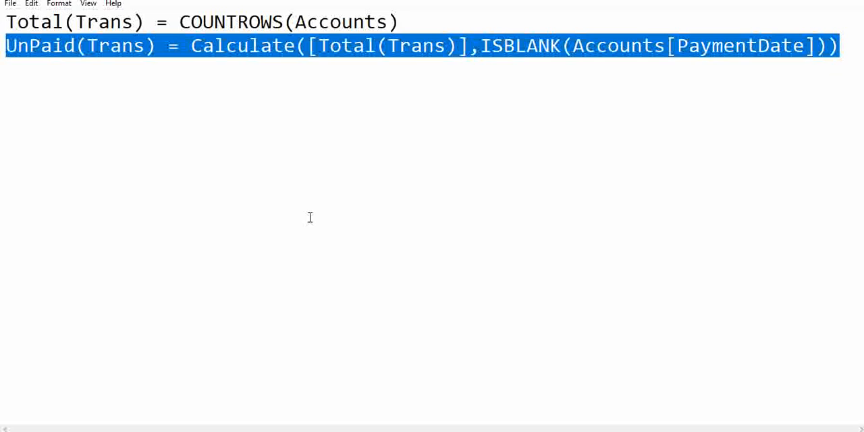
In Notepad, duplicate the UnPaid(Trans) formula on a new line and rename the copy Paid(Trans)
{"action": "left_click", "coordinate": [310, 217]}
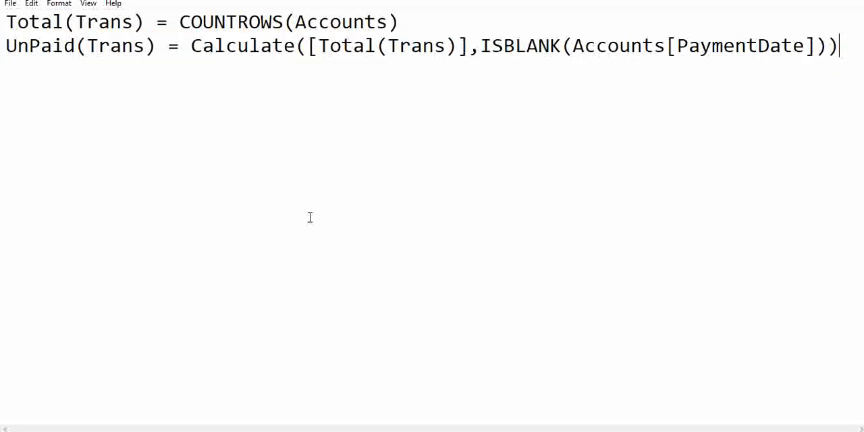
{"action": "key", "text": "Return"}
{"action": "key", "text": "ctrl+v"}
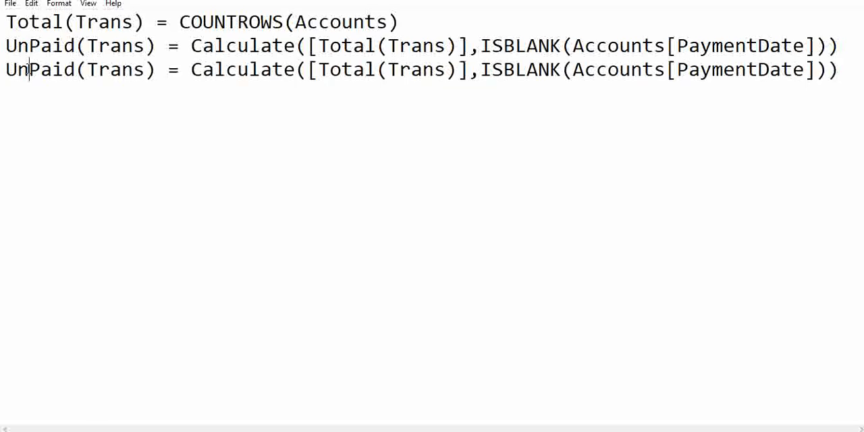
{"action": "left_click_drag", "start_coordinate": [29, 69], "coordinate": [3, 69]}
{"action": "key", "text": "BackSpace"}
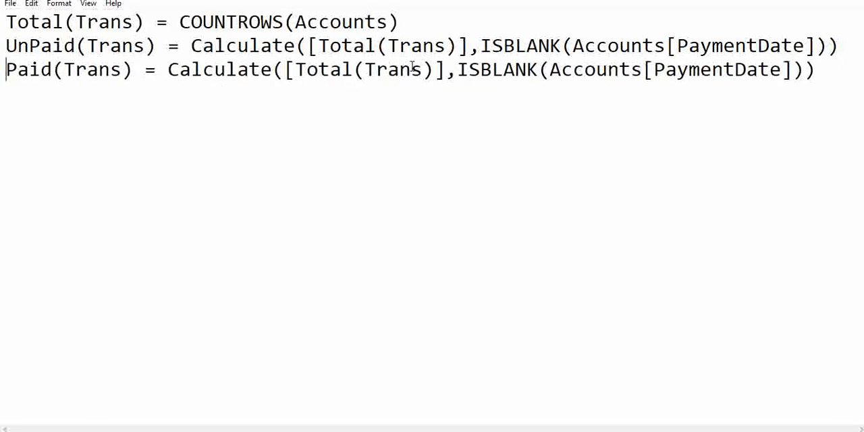
Wrap the ISBLANK(Accounts[PaymentDate]) condition of the Paid(Trans) formula in NOT( ), including the extra closing parenthesis
{"action": "left_click", "coordinate": [458, 70]}
{"action": "left_click_drag", "start_coordinate": [460, 70], "coordinate": [805, 72]}
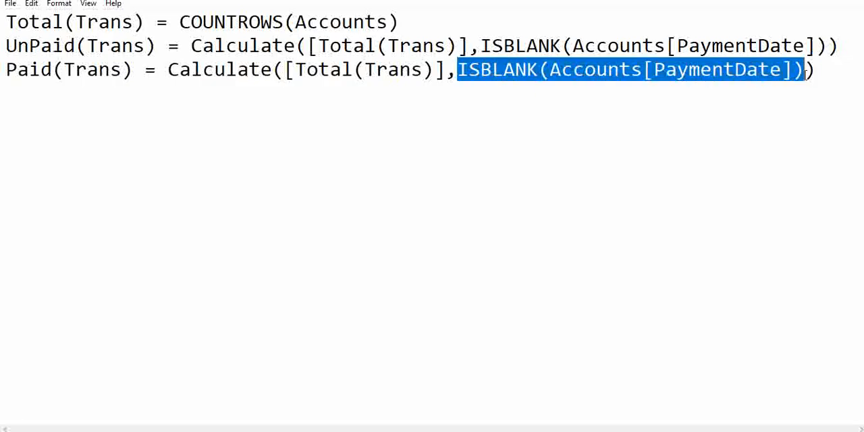
{"action": "left_click", "coordinate": [459, 70]}
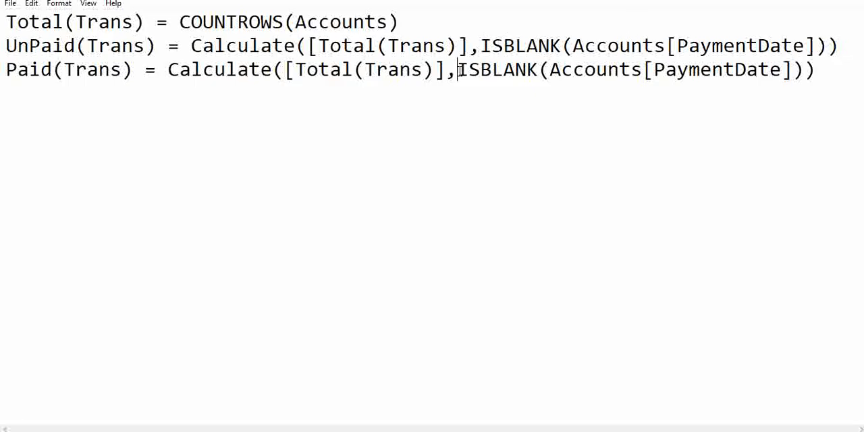
{"action": "type", "text": "NOT"}
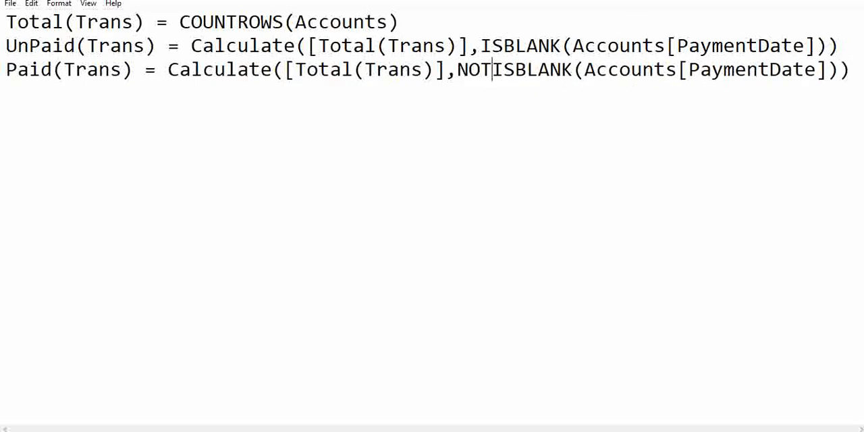
{"action": "type", "text": "("}
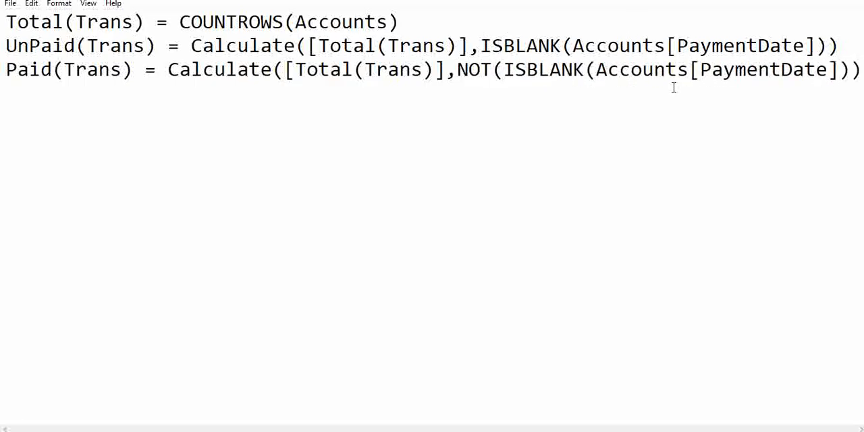
{"action": "left_click", "coordinate": [852, 70]}
{"action": "key", "text": "End"}
{"action": "type", "text": ")"}
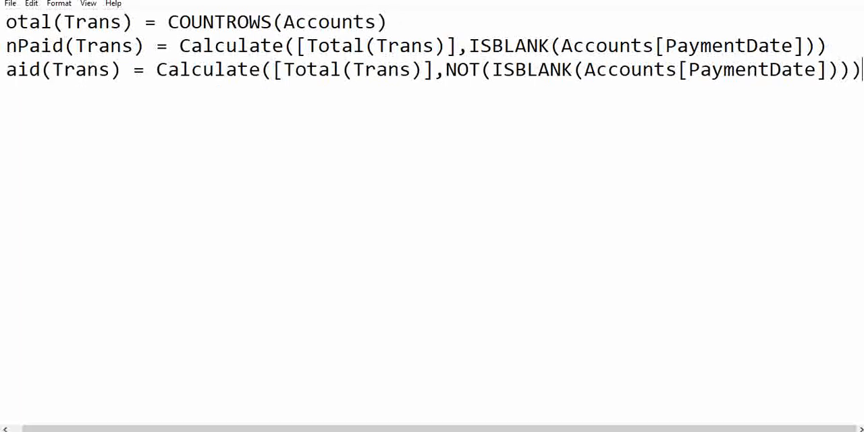
Copy the Paid(Trans) formula into a new Power BI measure, commit it, and add the measure to the company table visual
{"action": "key", "text": "ctrl+shift+Left"}
{"action": "key", "text": "ctrl+shift+Left"}
{"action": "key", "text": "ctrl+shift+Left"}
{"action": "key", "text": "ctrl+shift+Left"}
{"action": "key", "text": "ctrl+shift+Left"}
{"action": "key", "text": "ctrl+shift+Left"}
{"action": "key", "text": "ctrl+shift+Left"}
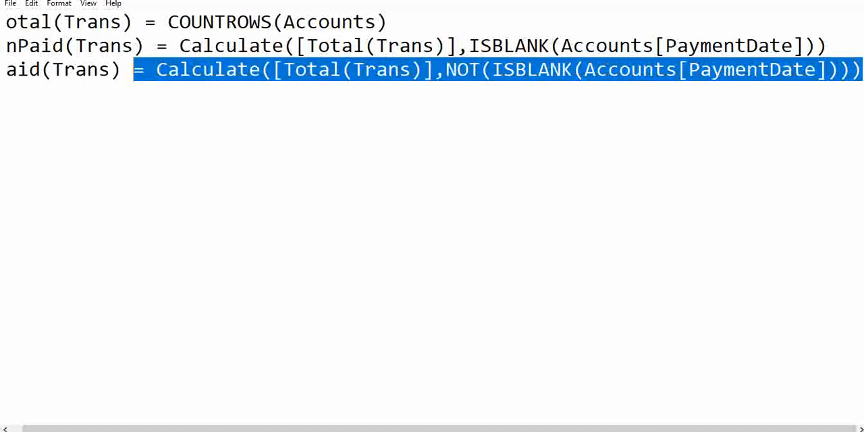
{"action": "key", "text": "ctrl+shift+Left"}
{"action": "key", "text": "ctrl+shift+Left"}
{"action": "key", "text": "ctrl+c"}
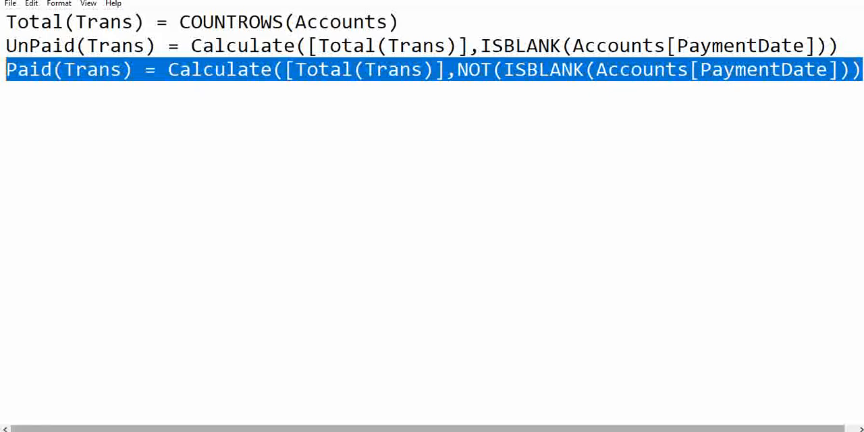
{"action": "left_click", "coordinate": [485, 431]}
{"action": "left_click", "coordinate": [411, 413]}
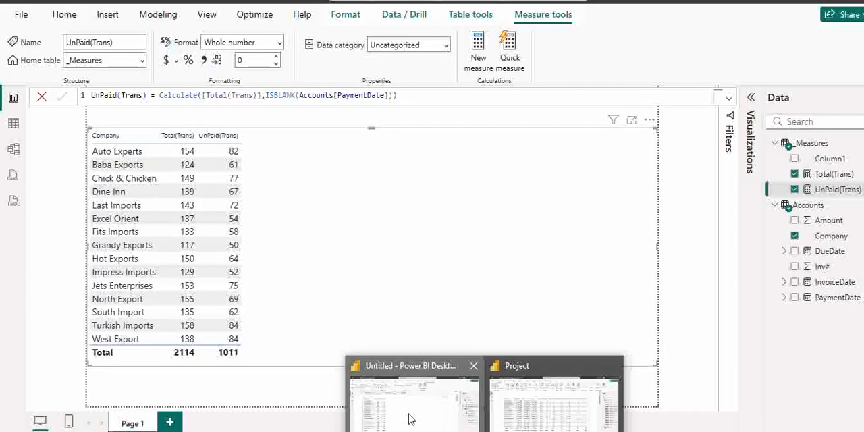
{"action": "left_click", "coordinate": [477, 60]}
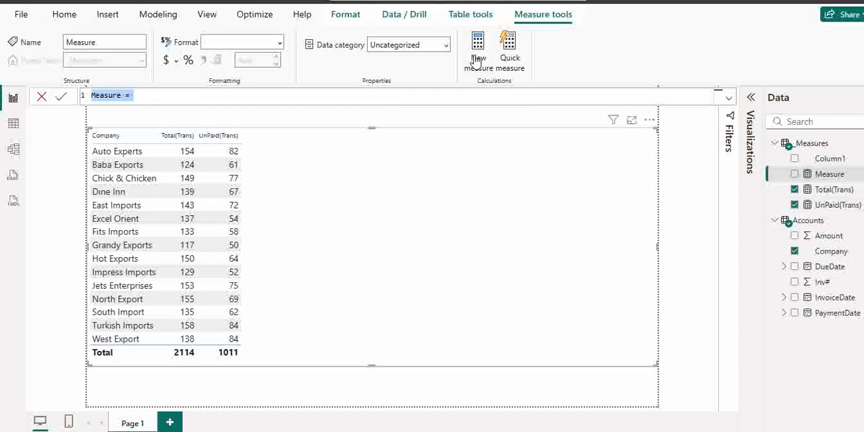
{"action": "key", "text": "ctrl+v"}
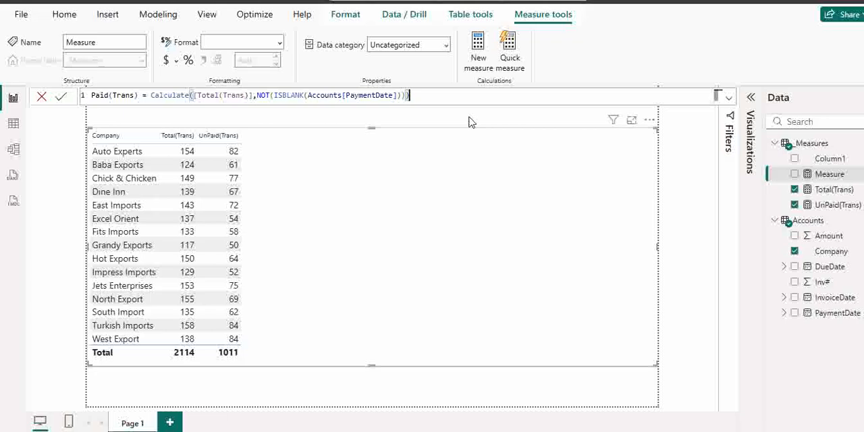
{"action": "left_click", "coordinate": [61, 98]}
{"action": "left_click_drag", "start_coordinate": [833, 174], "coordinate": [365, 248]}
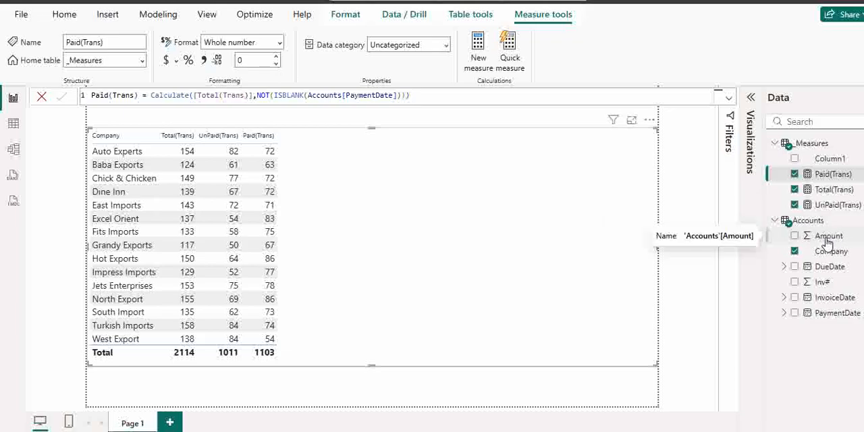
Display the Accounts table's rows to examine its Amount column, and return to Notepad
{"action": "left_click", "coordinate": [12, 124]}
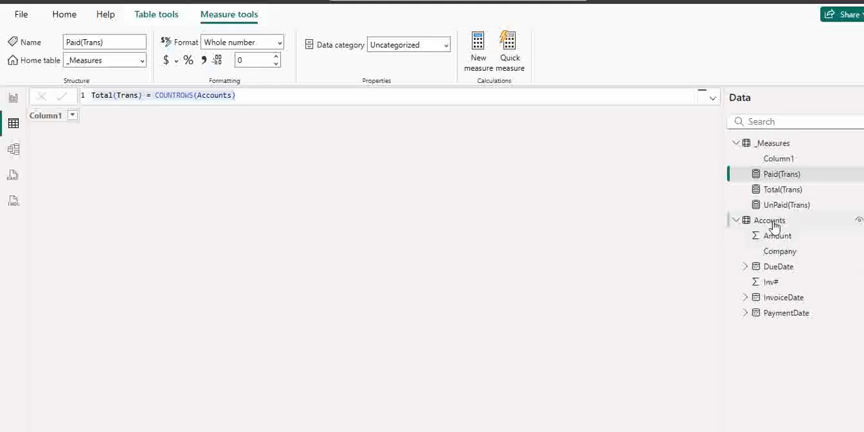
{"action": "left_click", "coordinate": [729, 225]}
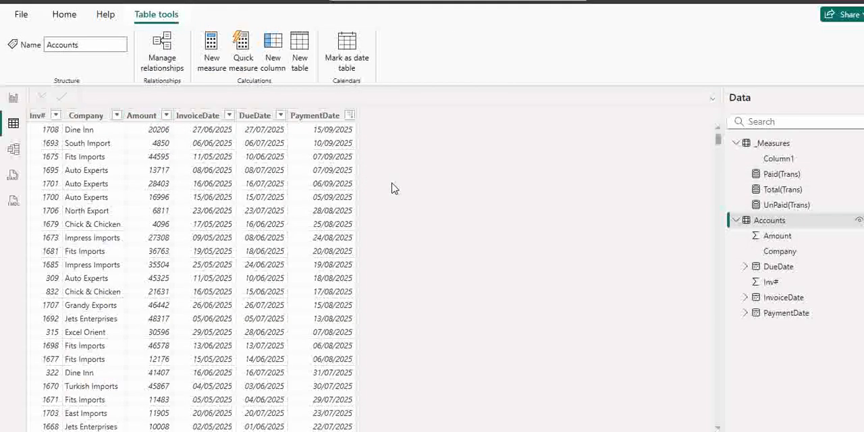
{"action": "key", "text": "alt+Tab"}
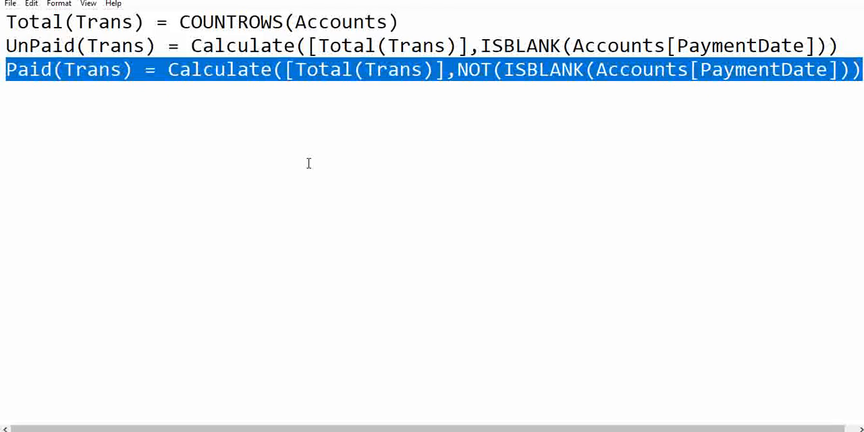
Duplicate the Total(Trans) formula below the existing formulas after a blank line and rename the copy Total(Amt)
{"action": "left_click_drag", "start_coordinate": [5, 15], "coordinate": [428, 16]}
{"action": "key", "text": "ctrl+c"}
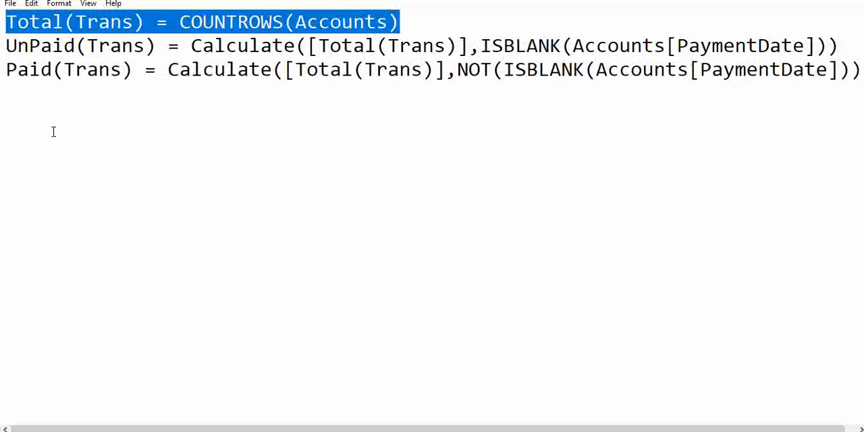
{"action": "left_click", "coordinate": [8, 98]}
{"action": "key", "text": "Return"}
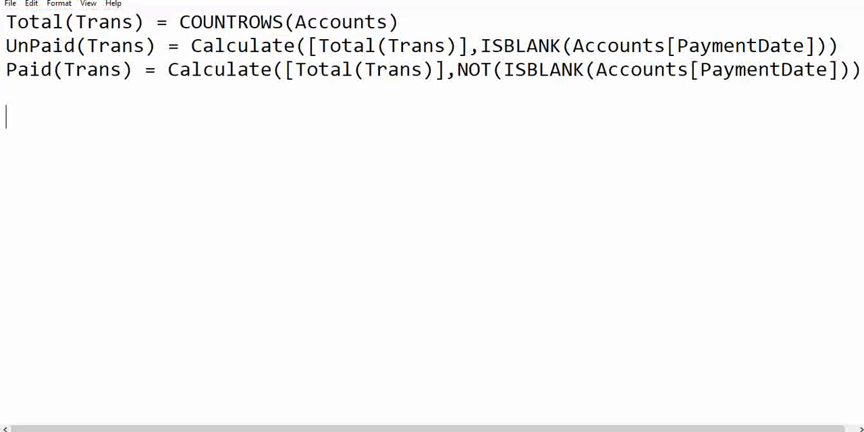
{"action": "key", "text": "ctrl+v"}
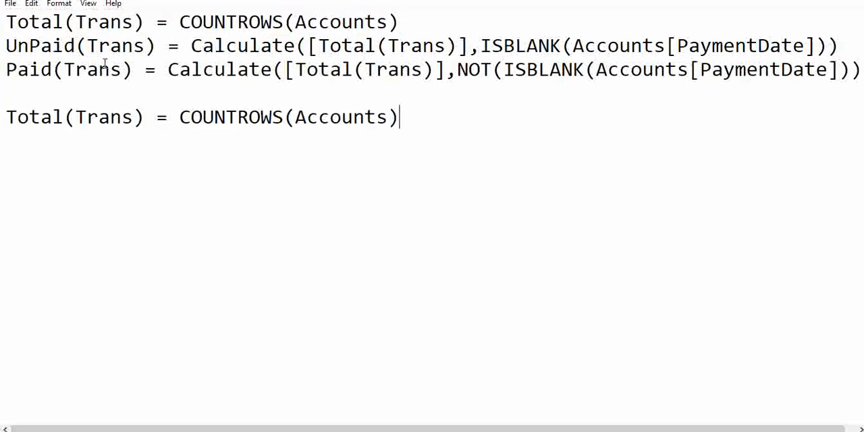
{"action": "left_click_drag", "start_coordinate": [80, 110], "coordinate": [132, 119]}
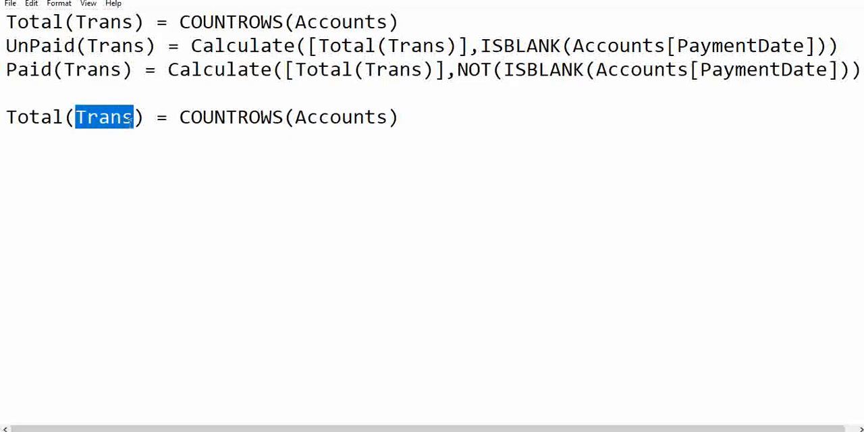
{"action": "type", "text": "Amt"}
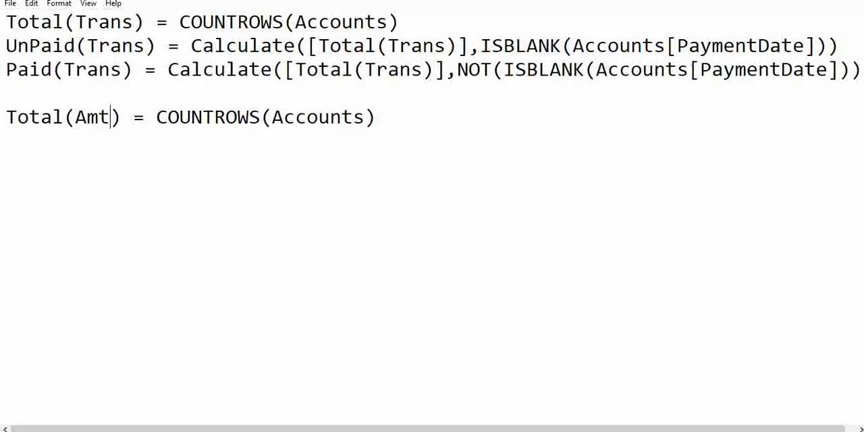
Change the Total(Amt) expression to SUM(Accounts[Amount])
{"action": "left_click_drag", "start_coordinate": [156, 118], "coordinate": [272, 118]}
{"action": "type", "text": "SUM("}
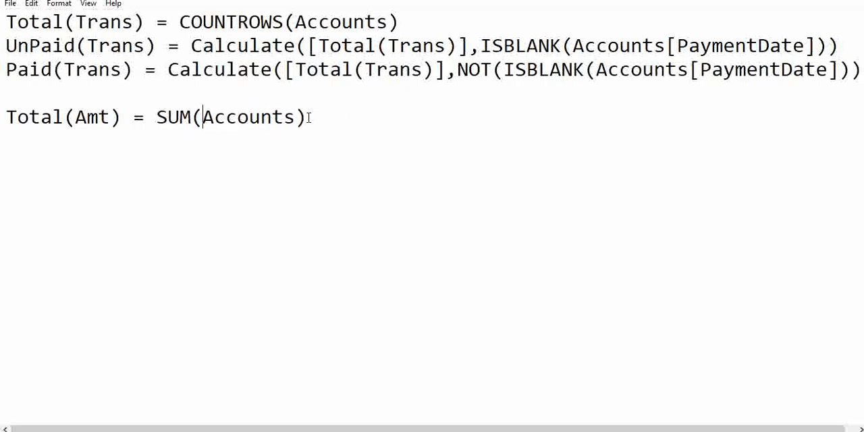
{"action": "left_click", "coordinate": [298, 117]}
{"action": "type", "text": "[Amoun"}
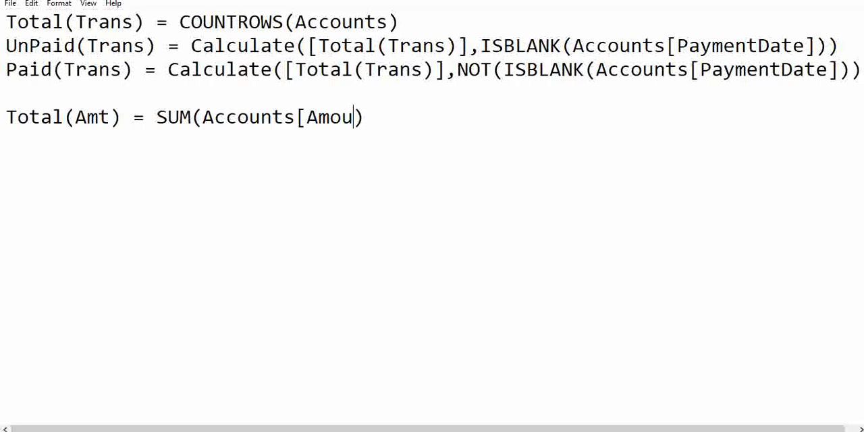
{"action": "type", "text": "t]"}
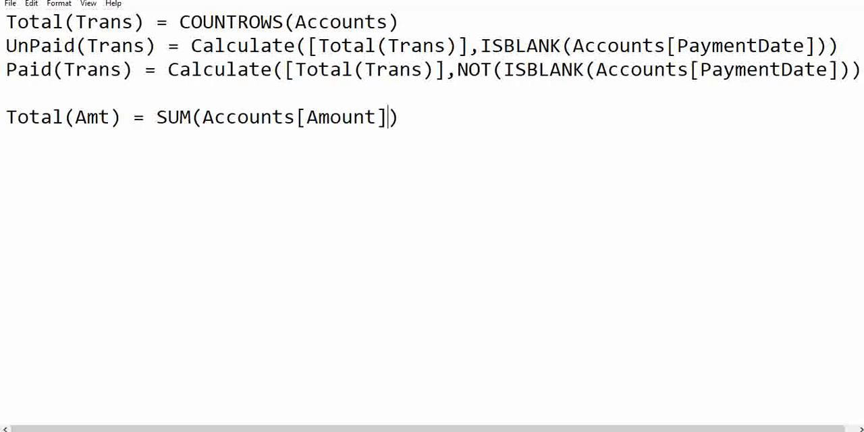
Copy the Total(Amt) formula from Notepad and select the _Measures table in Power BI's report view
{"action": "left_click_drag", "start_coordinate": [411, 119], "coordinate": [160, 120]}
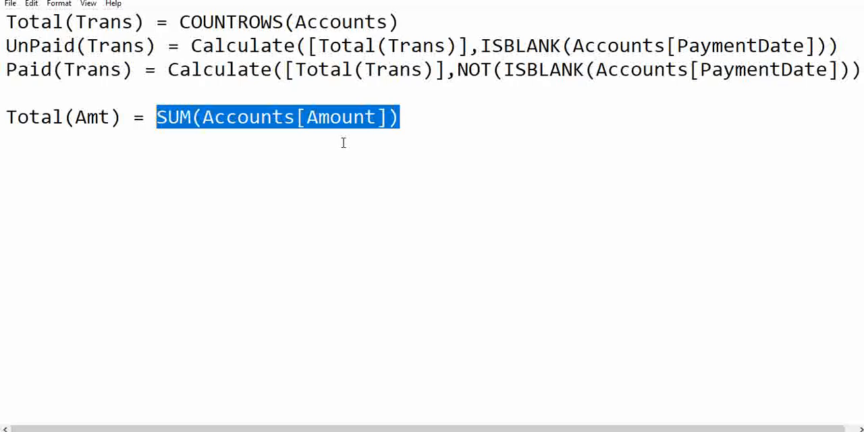
{"action": "left_click", "coordinate": [5, 115]}
{"action": "left_click_drag", "start_coordinate": [5, 114], "coordinate": [412, 115]}
{"action": "key", "text": "ctrl+c"}
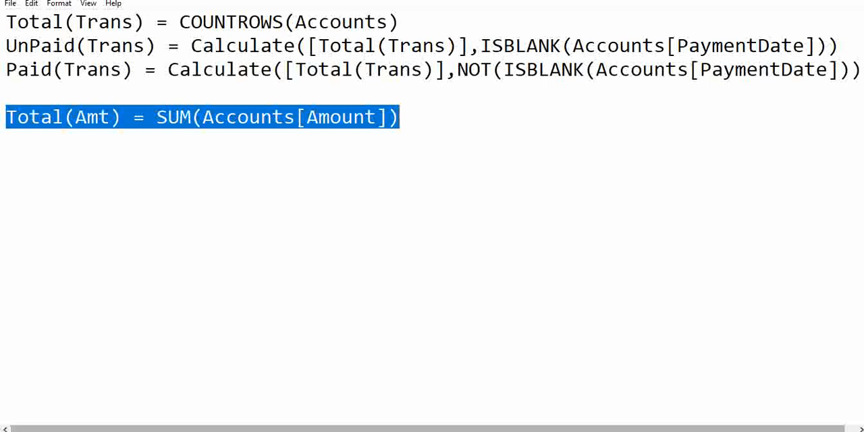
{"action": "left_click", "coordinate": [485, 431]}
{"action": "left_click", "coordinate": [432, 409]}
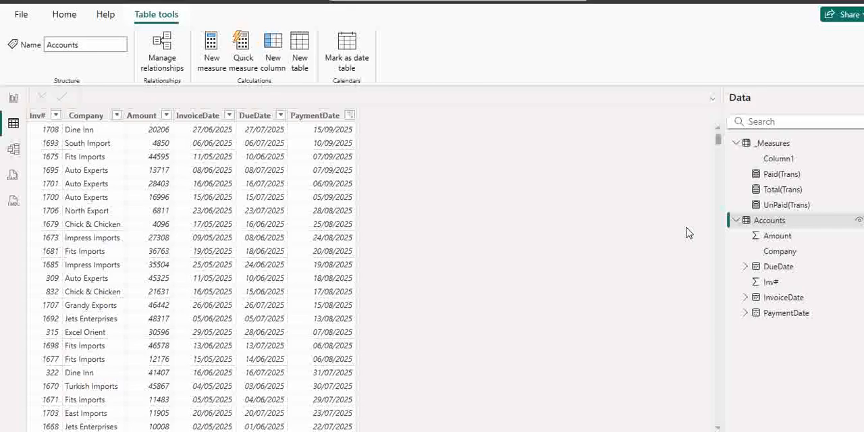
{"action": "left_click", "coordinate": [212, 60]}
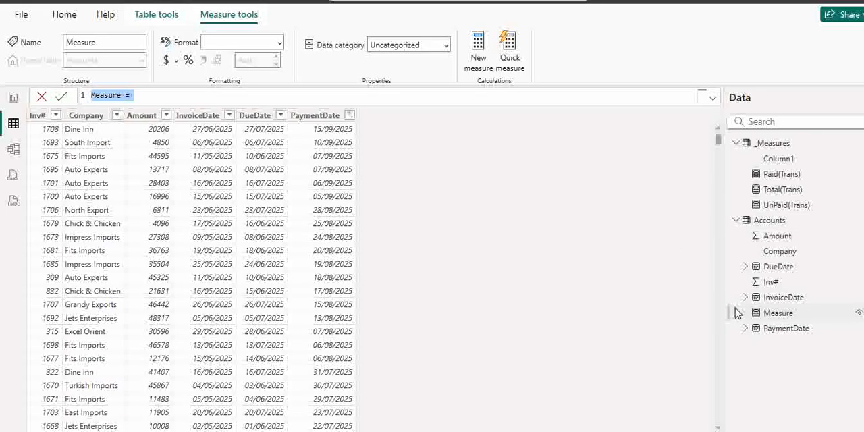
{"action": "left_click", "coordinate": [41, 96]}
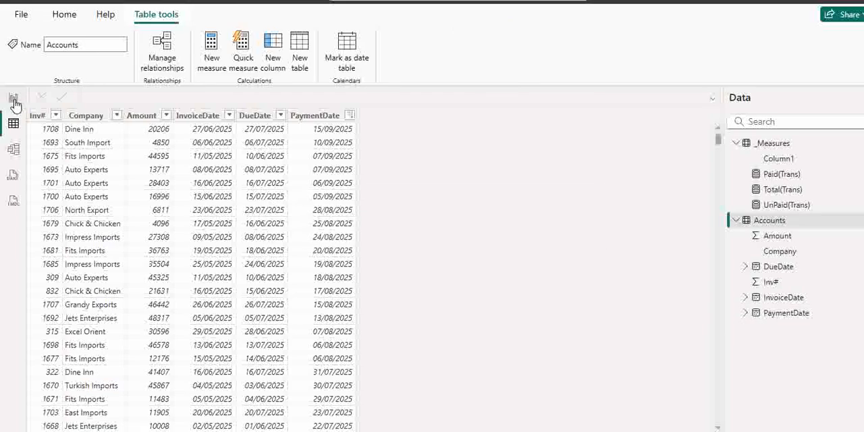
{"action": "left_click", "coordinate": [13, 99]}
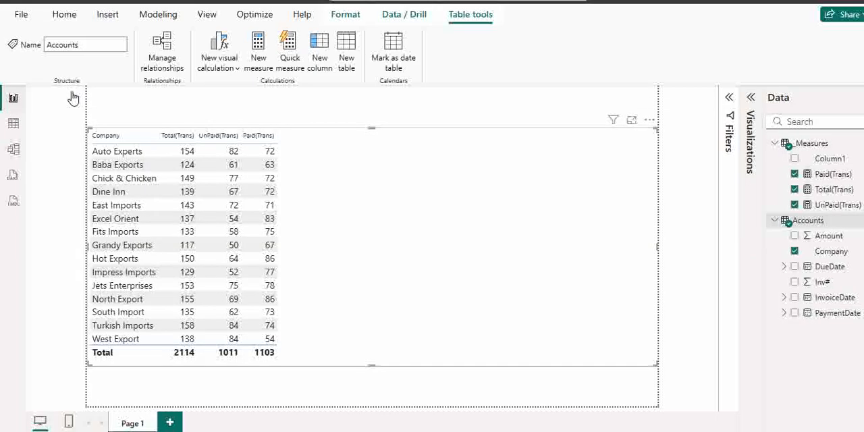
{"action": "left_click", "coordinate": [813, 144]}
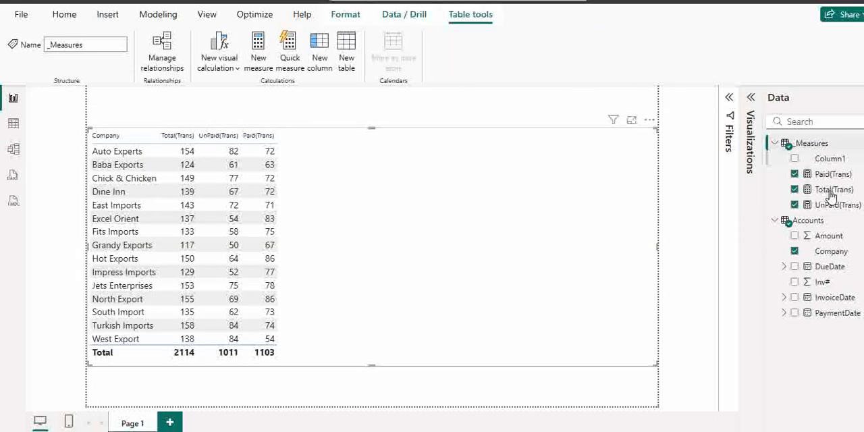
Create a new measure from the copied formula, Total(Amt) = SUM(Accounts[Amount]), and commit it
{"action": "left_click", "coordinate": [258, 58]}
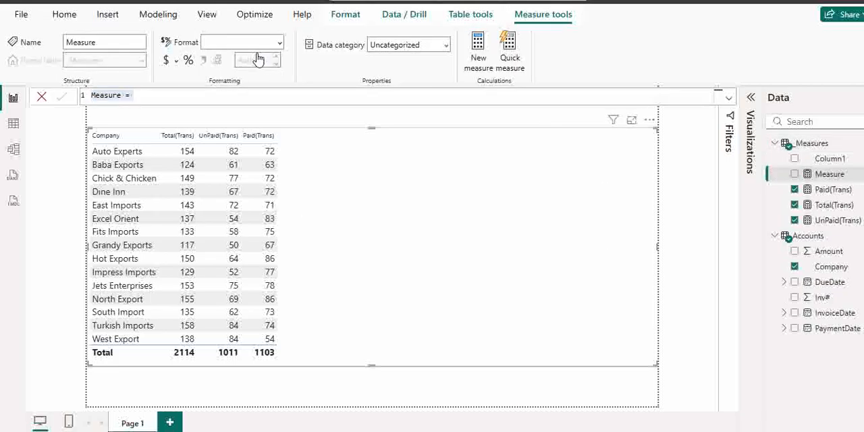
{"action": "left_click", "coordinate": [139, 96]}
{"action": "key", "text": "ctrl+a"}
{"action": "key", "text": "BackSpace"}
{"action": "key", "text": "ctrl+v"}
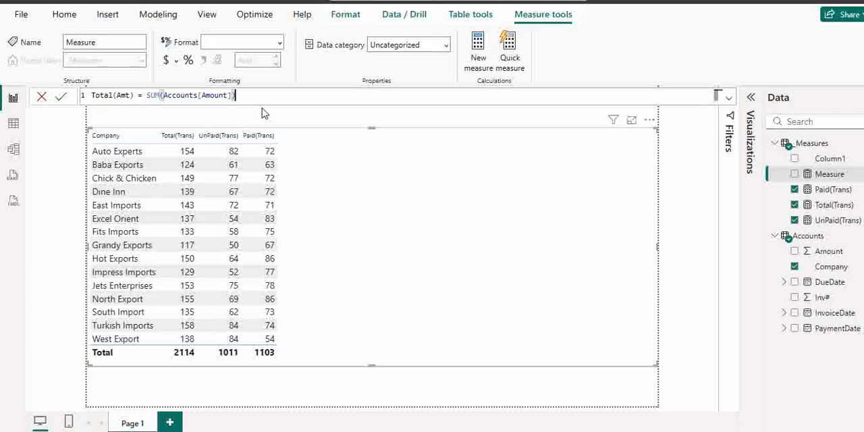
{"action": "left_click", "coordinate": [61, 96]}
Add Total(Amt) to the company table visual with a thousands separator, and return to Notepad
{"action": "left_click_drag", "start_coordinate": [831, 191], "coordinate": [363, 256]}
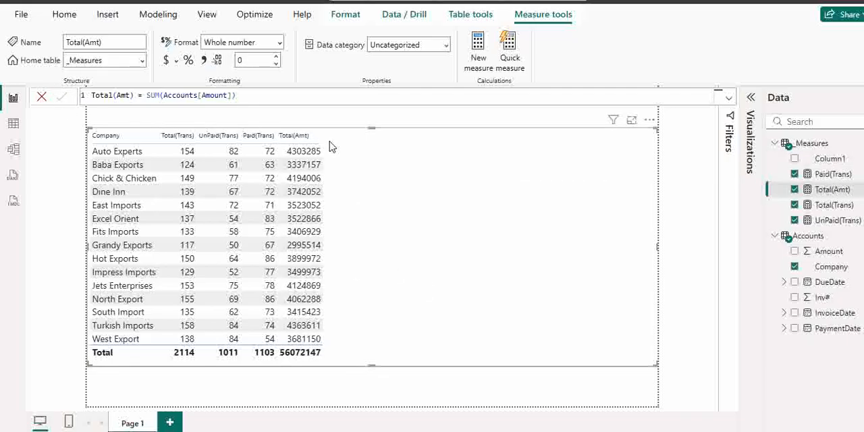
{"action": "left_click", "coordinate": [203, 61]}
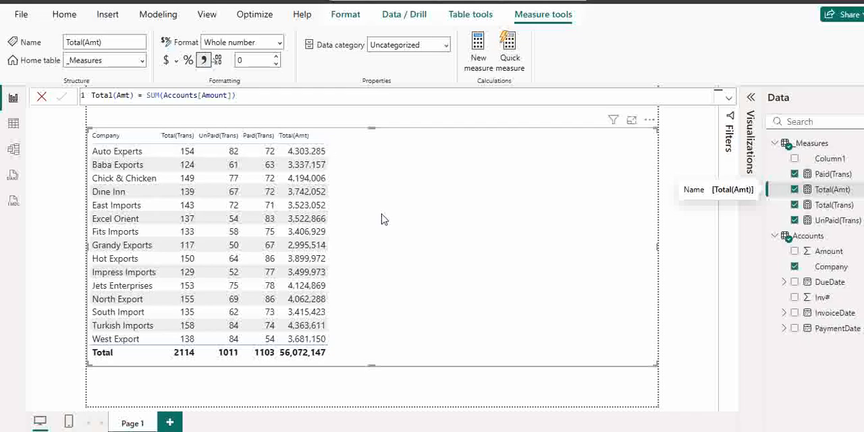
{"action": "key", "text": "alt+Tab"}
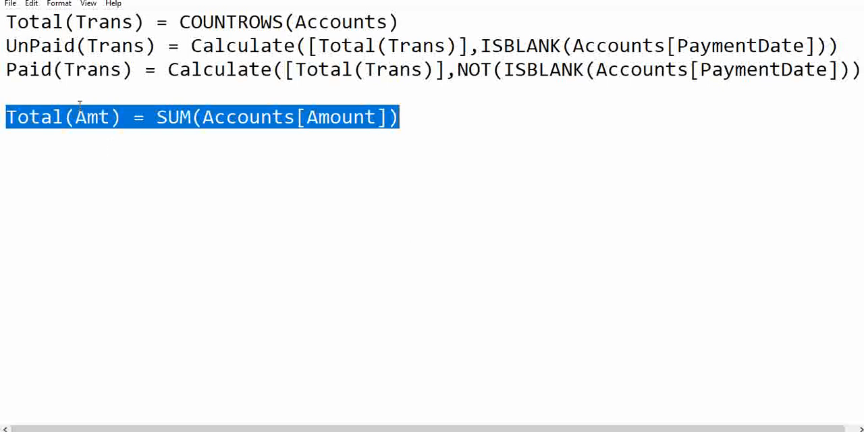
Duplicate the UnPaid(Trans) formula on the line below Total(Amt) and rename the copy UnPaid(Amt)
{"action": "left_click_drag", "start_coordinate": [3, 42], "coordinate": [397, 70]}
{"action": "left_click", "coordinate": [708, 31]}
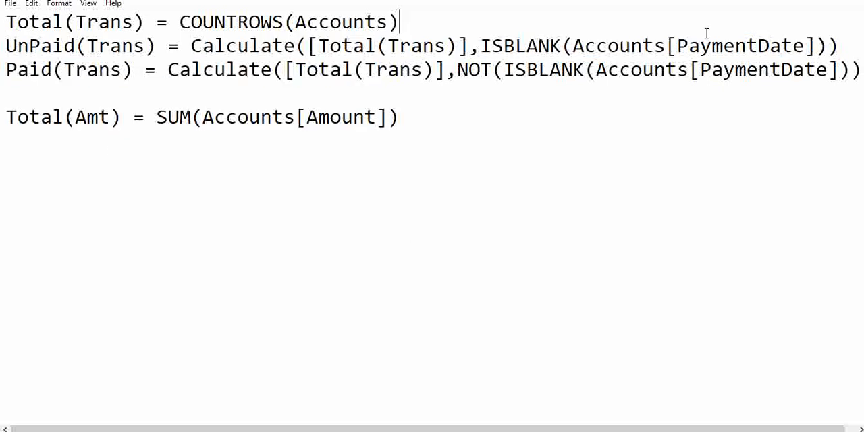
{"action": "left_click", "coordinate": [842, 45], "text": "shift"}
{"action": "key", "text": "ctrl+c"}
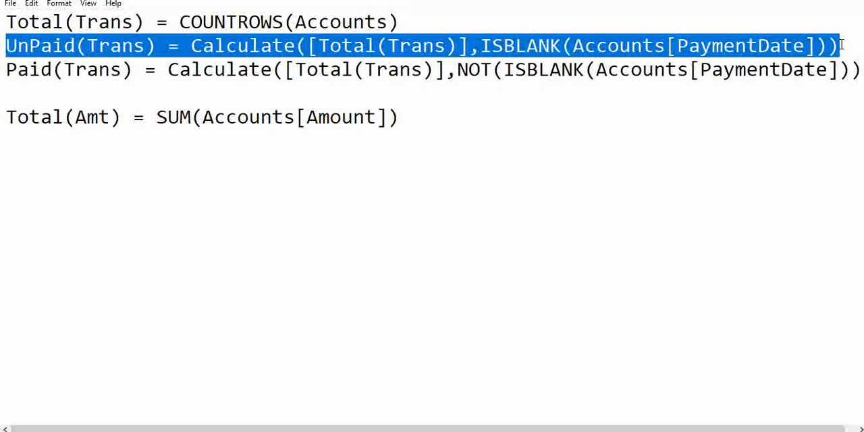
{"action": "left_click", "coordinate": [456, 113]}
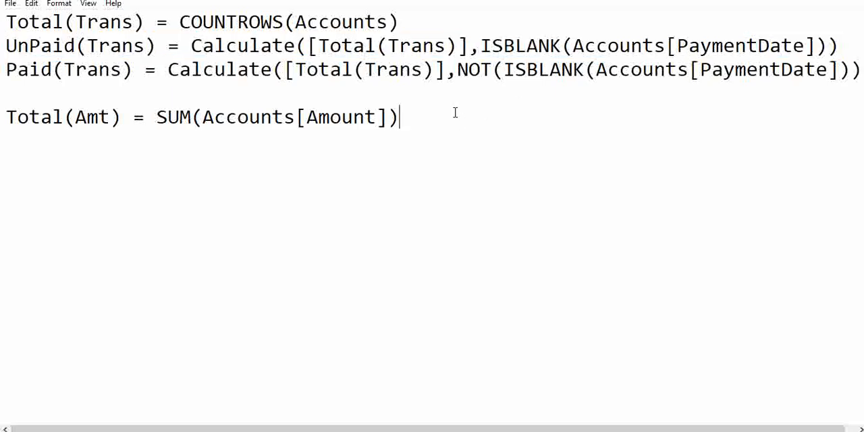
{"action": "key", "text": "ctrl+v"}
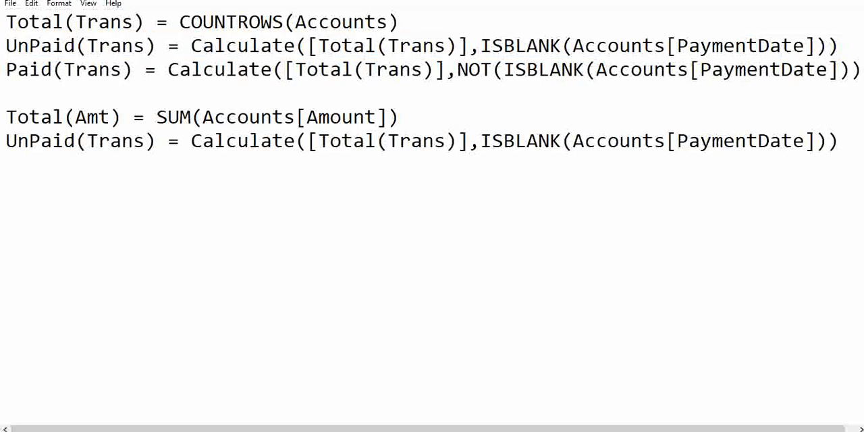
{"action": "left_click_drag", "start_coordinate": [88, 142], "coordinate": [145, 142]}
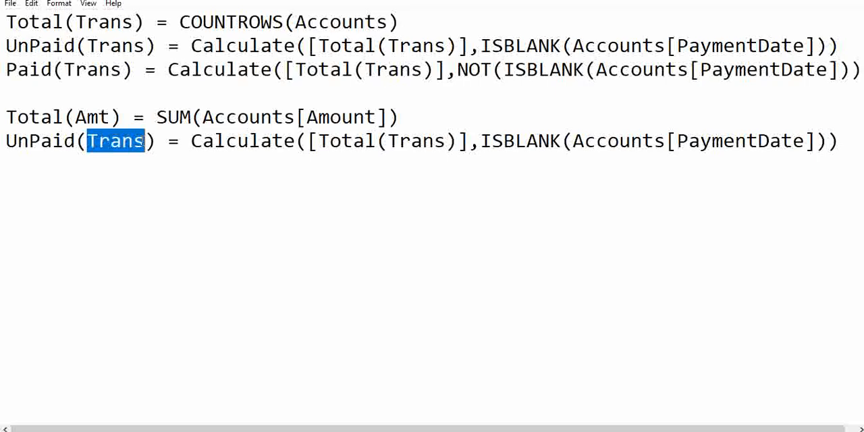
{"action": "type", "text": "Amt"}
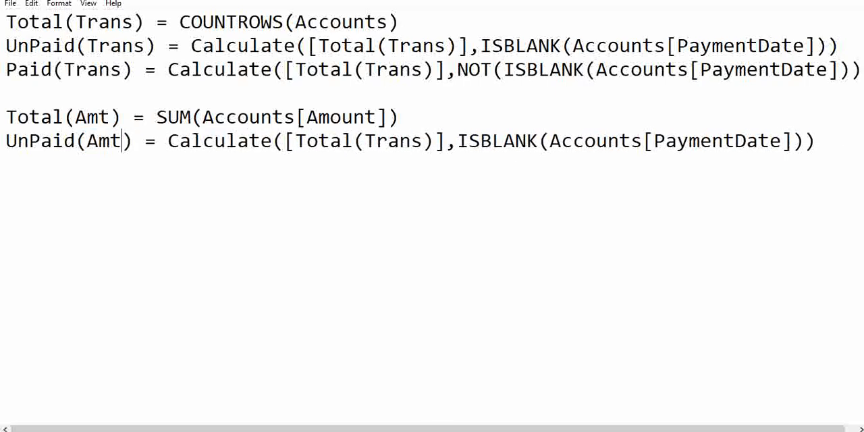
Replace the Total(Trans) reference in the UnPaid(Amt) formula with Total(Amt)
{"action": "left_click_drag", "start_coordinate": [6, 116], "coordinate": [118, 117]}
{"action": "key", "text": "ctrl+c"}
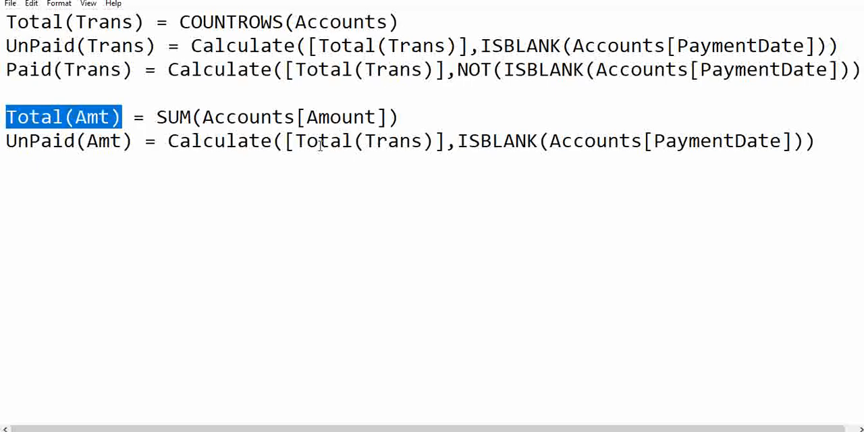
{"action": "left_click_drag", "start_coordinate": [286, 142], "coordinate": [431, 131]}
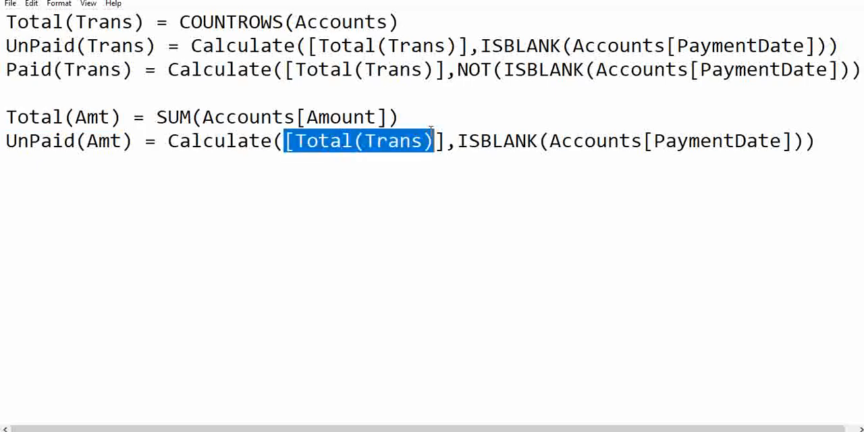
{"action": "key", "text": "ctrl+v"}
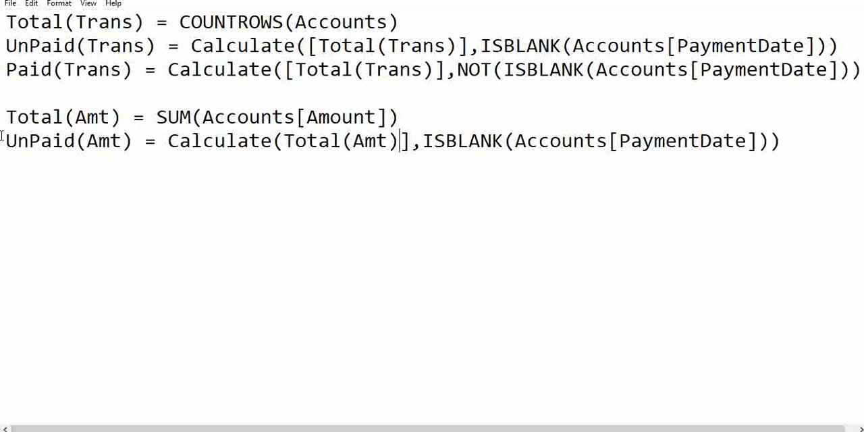
Copy the UnPaid(Amt) formula into a new Power BI measure
{"action": "left_click_drag", "start_coordinate": [2, 140], "coordinate": [810, 144]}
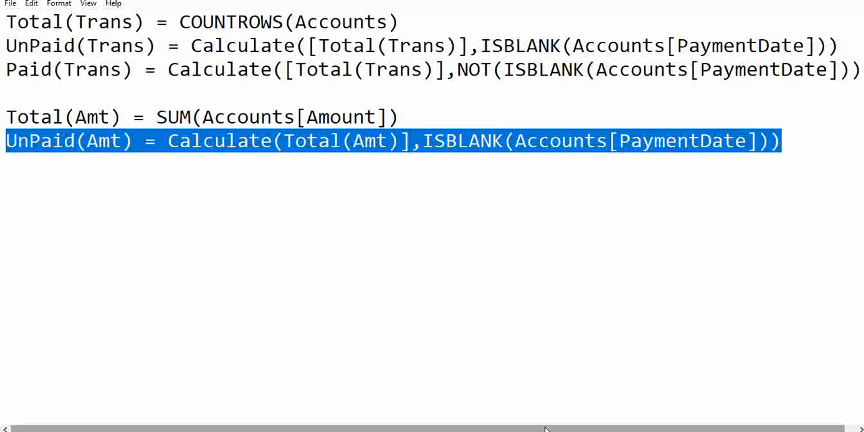
{"action": "left_click", "coordinate": [484, 431]}
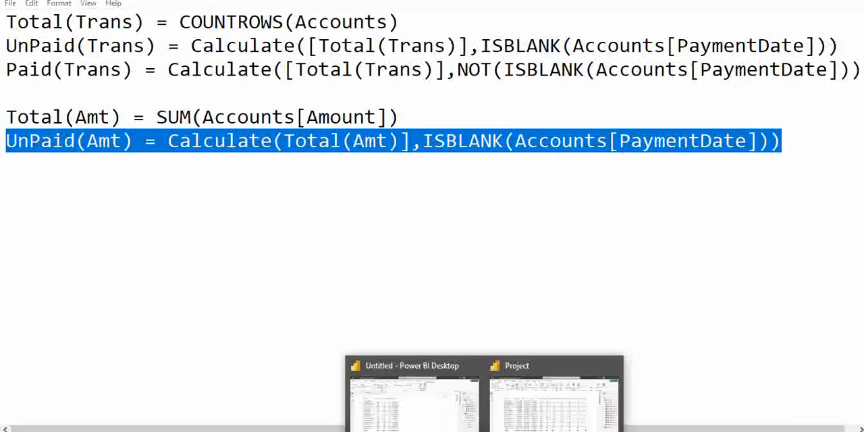
{"action": "left_click", "coordinate": [413, 416]}
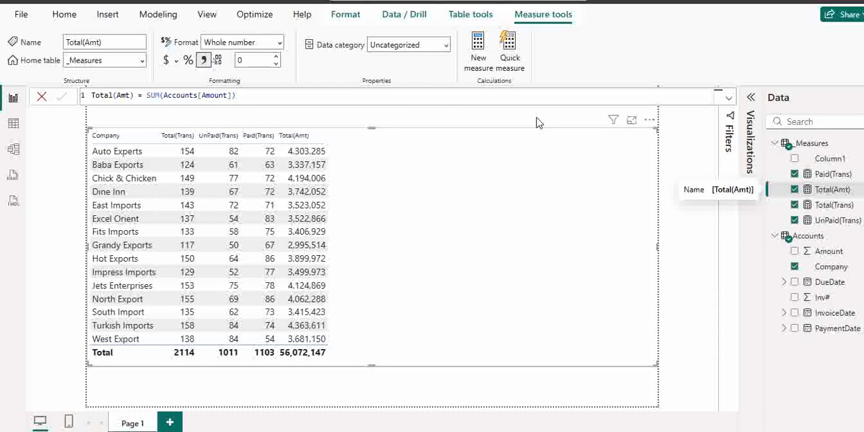
{"action": "left_click", "coordinate": [478, 62]}
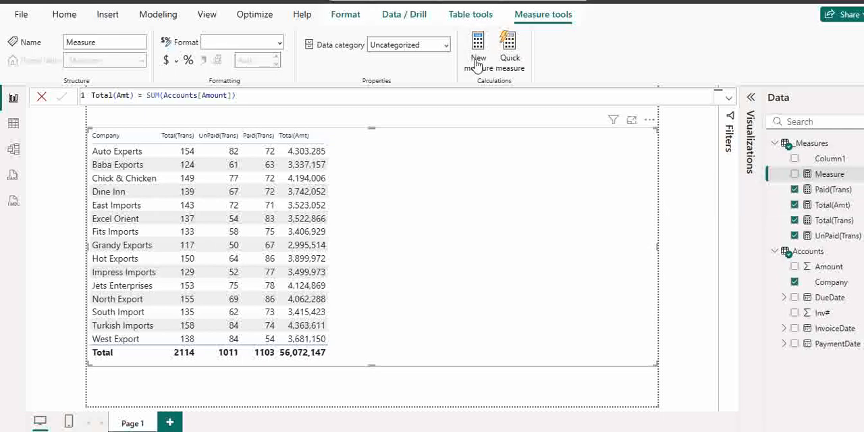
{"action": "type", "text": "UnPaid(Amt) = Calculate([Total(Amt)],ISBLANK(Accounts[PaymentDate]))"}
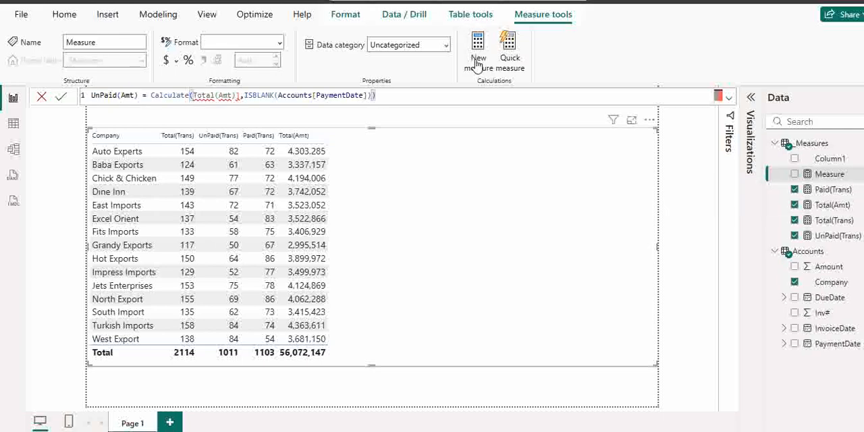
Try to add the missing opening square bracket before Total(Amt) in the UnPaid(Amt) measure formula
{"action": "mouse_move", "coordinate": [241, 95]}
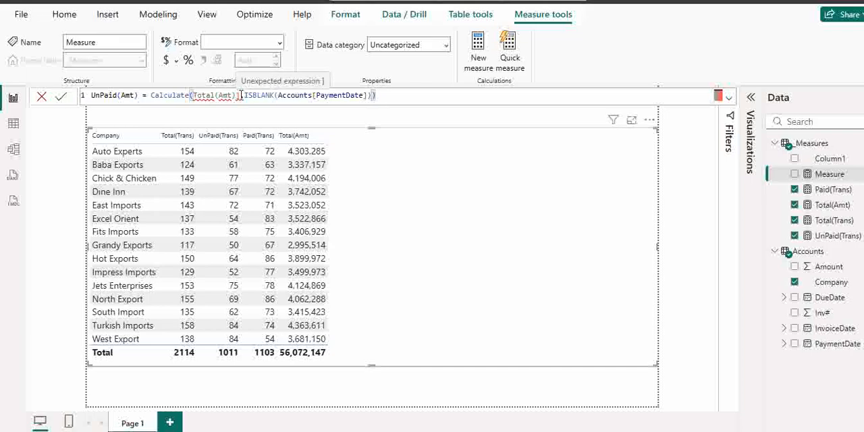
{"action": "left_click", "coordinate": [193, 95]}
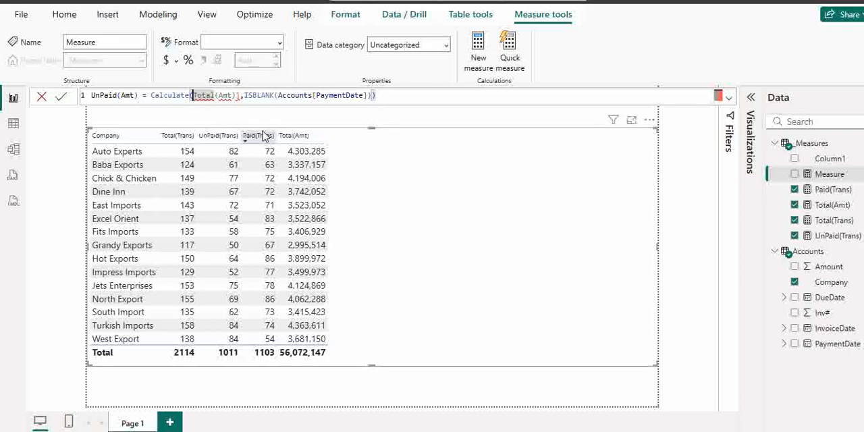
{"action": "type", "text": "["}
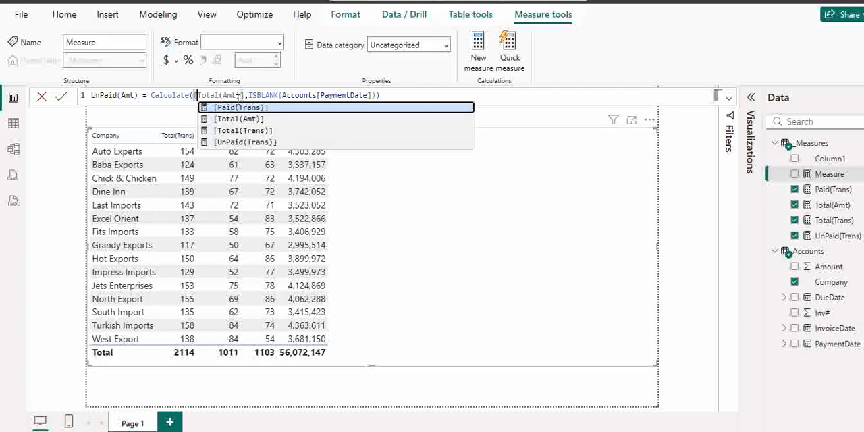
{"action": "key", "text": "Tab"}
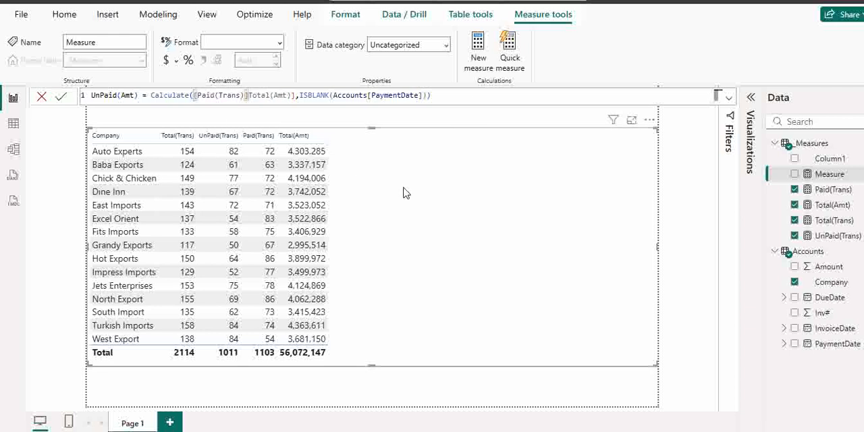
{"action": "left_click", "coordinate": [295, 95]}
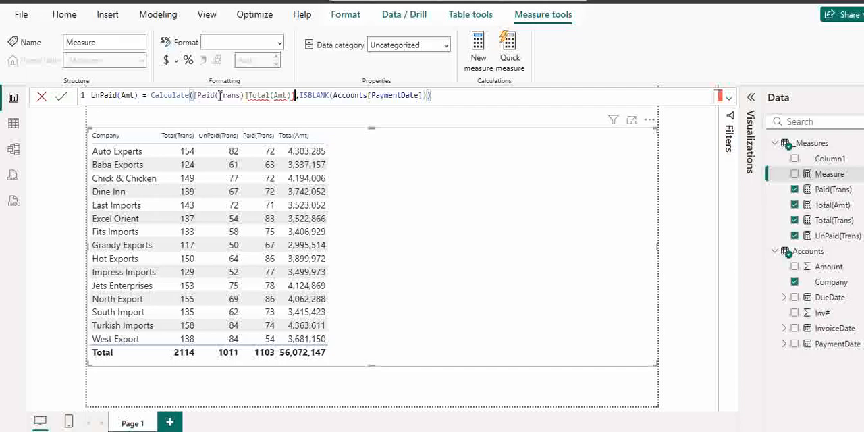
Try to remove the stray Paid(Trans) reference from the UnPaid(Amt) measure formula, and return to Notepad
{"action": "left_click_drag", "start_coordinate": [220, 95], "coordinate": [270, 95]}
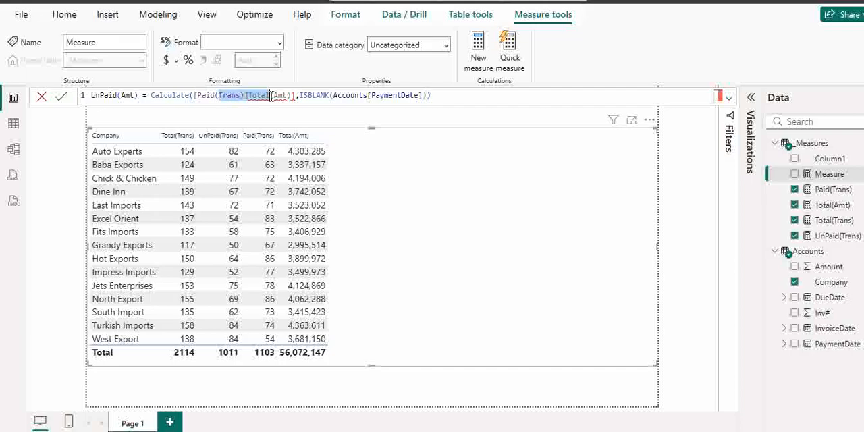
{"action": "key", "text": "BackSpace"}
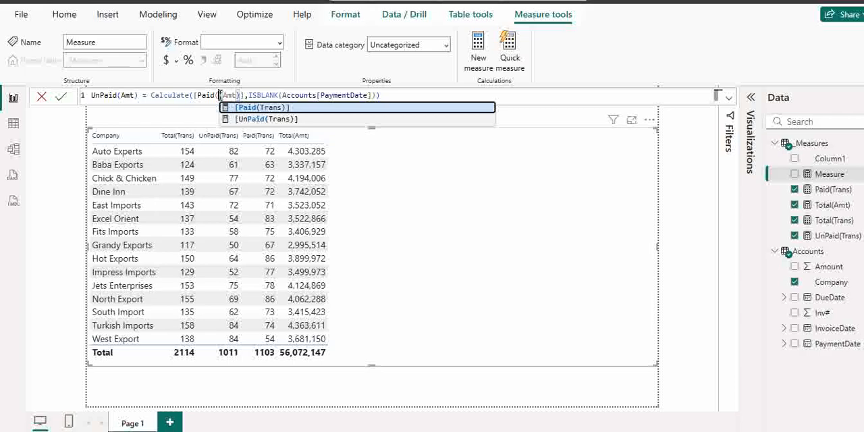
{"action": "key", "text": "ctrl+Left"}
{"action": "key", "text": "ctrl+Left"}
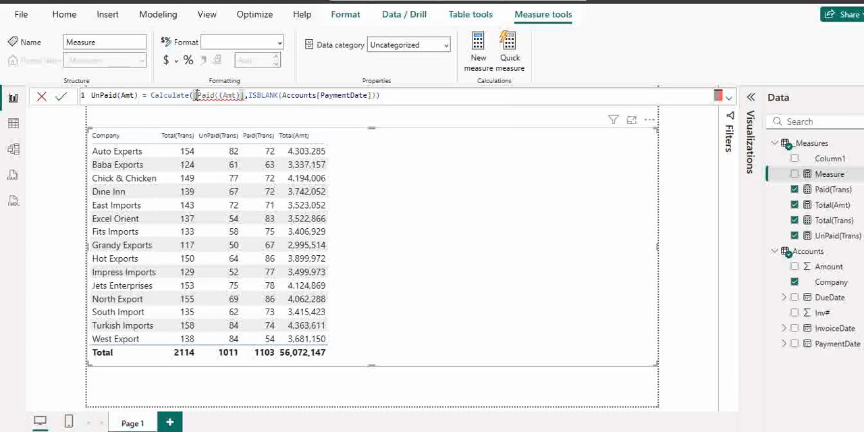
{"action": "left_click", "coordinate": [248, 96]}
{"action": "key", "text": "Left"}
{"action": "key", "text": "alt+Tab"}
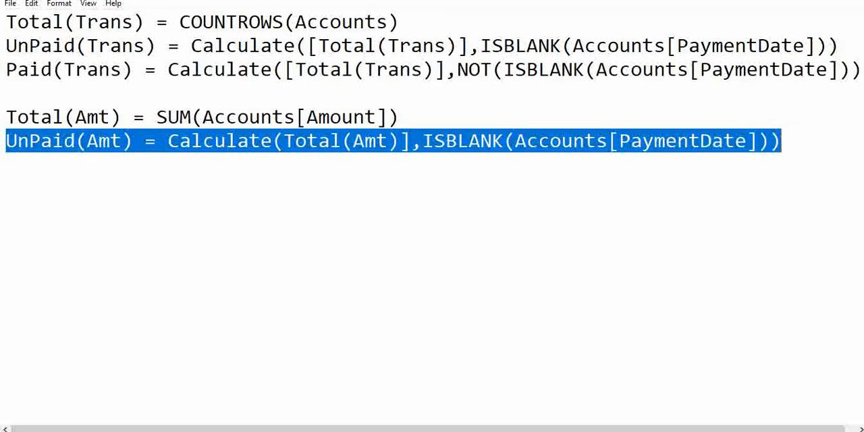
Add the missing opening square bracket before Total(Amt) in the Notepad UnPaid(Amt) formula
{"action": "left_click", "coordinate": [350, 141]}
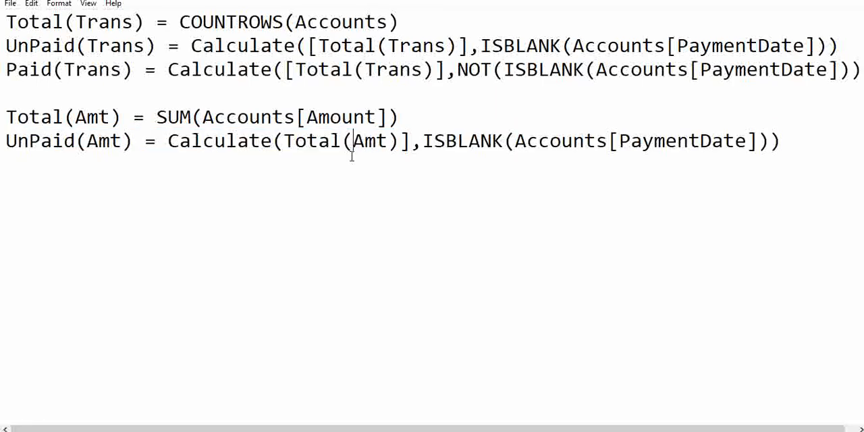
{"action": "left_click", "coordinate": [287, 140]}
{"action": "type", "text": "["}
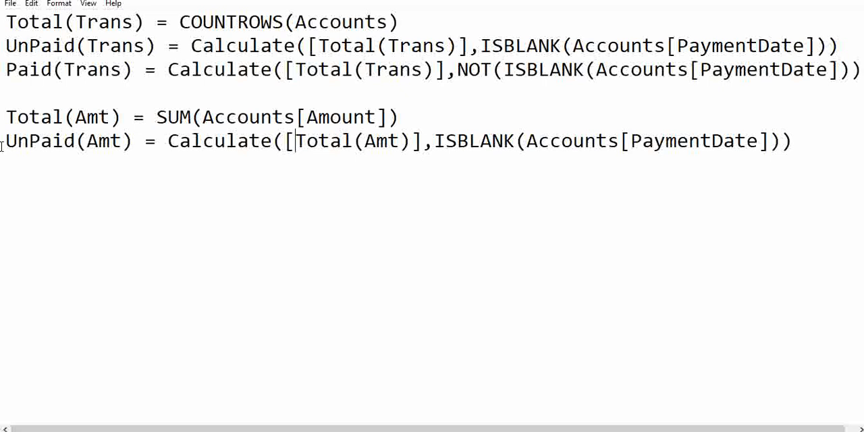
Replace the faulty formula of the new Power BI measure with the corrected UnPaid(Amt) formula from Notepad
{"action": "left_click_drag", "start_coordinate": [2, 141], "coordinate": [821, 146]}
{"action": "key", "text": "ctrl+c"}
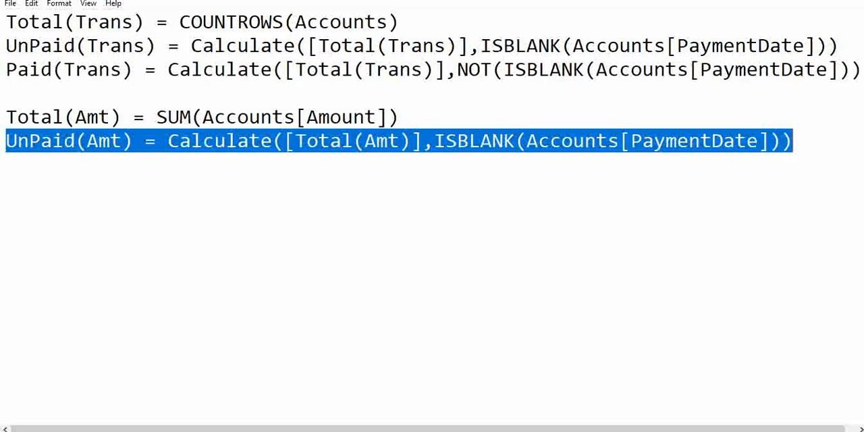
{"action": "mouse_move", "coordinate": [486, 429]}
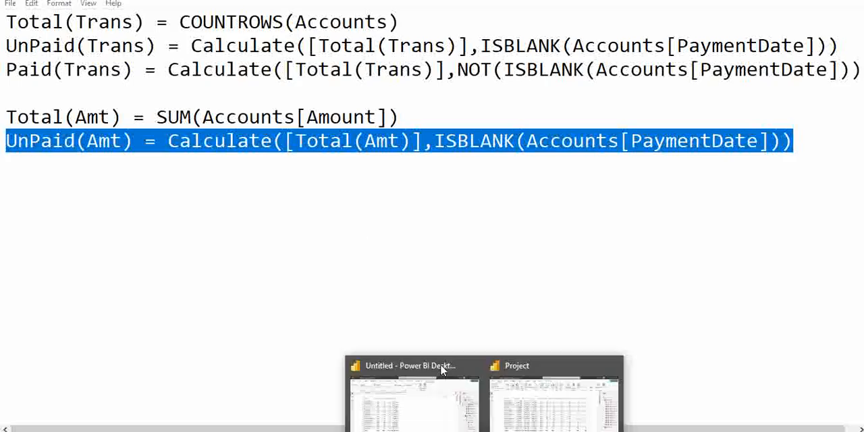
{"action": "left_click", "coordinate": [441, 373]}
{"action": "left_click_drag", "start_coordinate": [388, 95], "coordinate": [87, 98]}
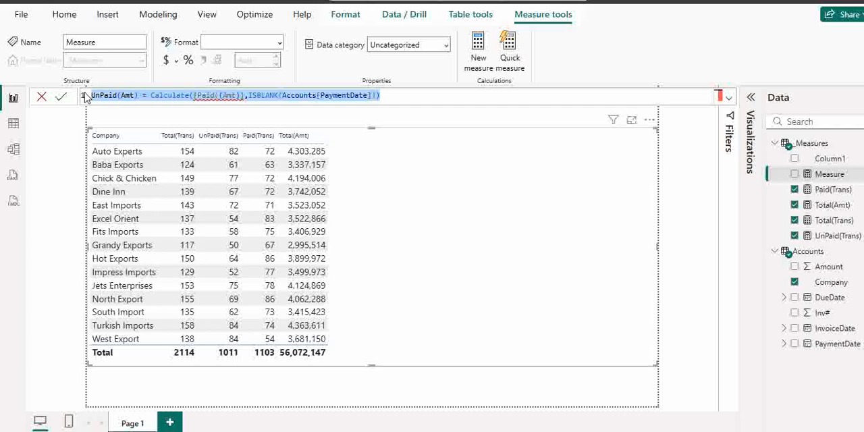
{"action": "key", "text": "ctrl+v"}
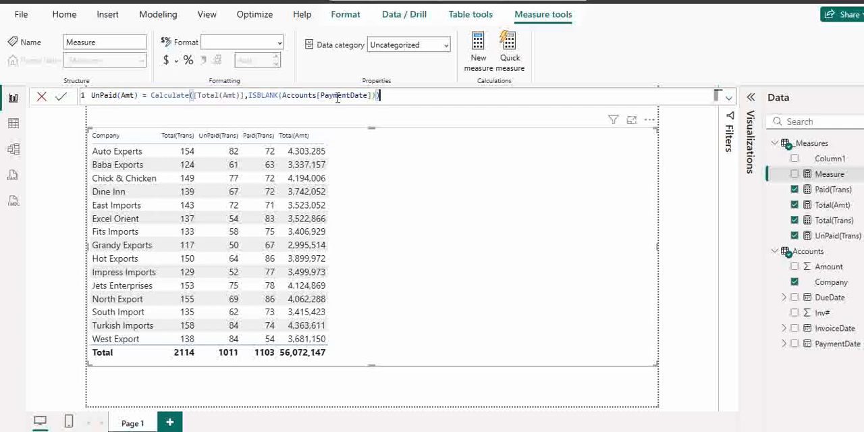
Commit the UnPaid(Amt) measure and add it to the company table with a thousands separator
{"action": "left_click", "coordinate": [63, 97]}
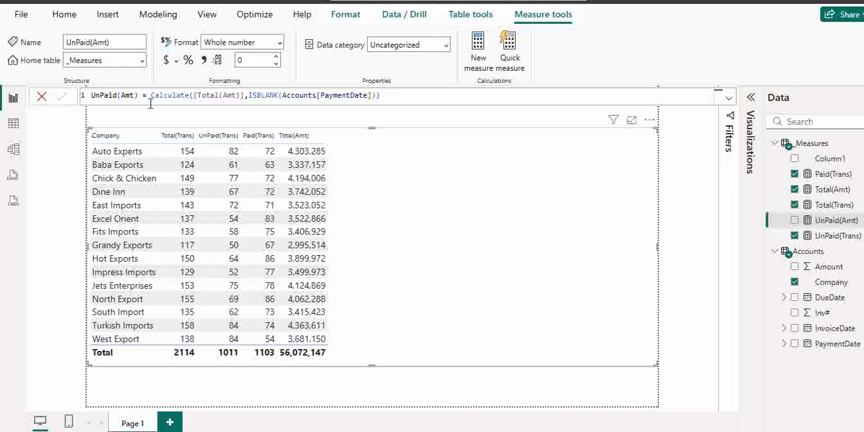
{"action": "left_click_drag", "start_coordinate": [837, 220], "coordinate": [444, 237]}
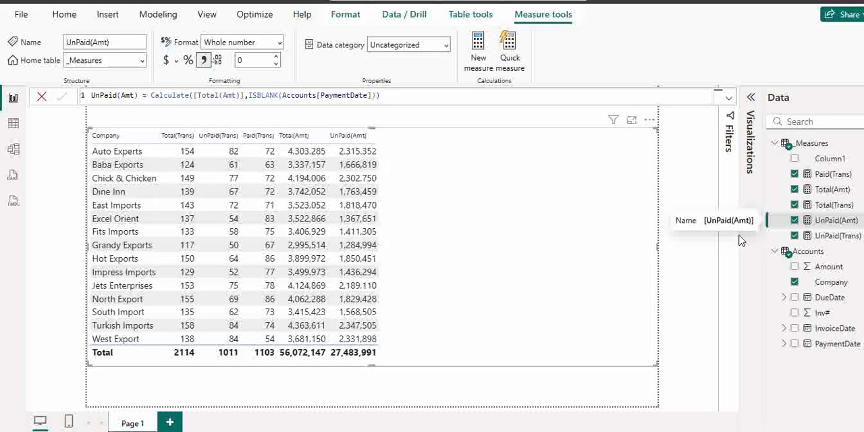
Switch to Notepad and copy the Paid(Trans) formula onto a new line below the UnPaid(Amt) formula
{"action": "key", "text": "alt+Tab"}
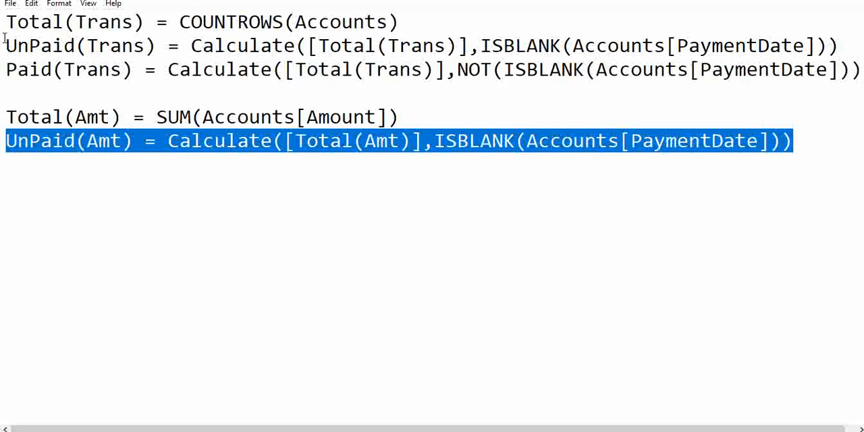
{"action": "left_click_drag", "start_coordinate": [5, 69], "coordinate": [860, 69]}
{"action": "key", "text": "ctrl+c"}
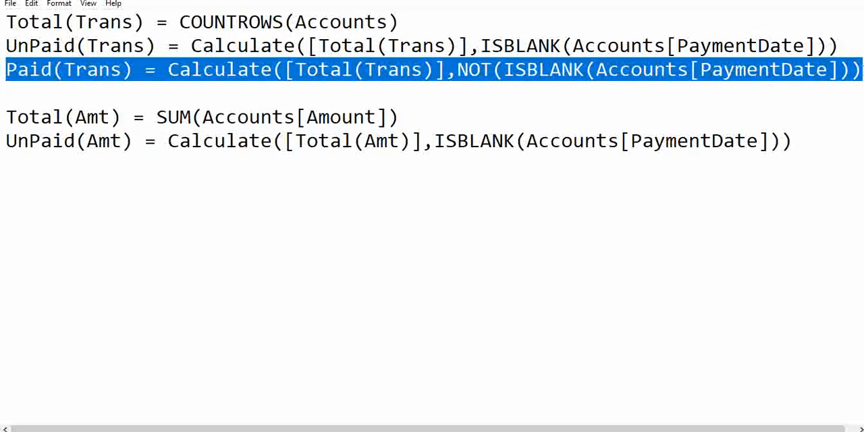
{"action": "left_click", "coordinate": [809, 144]}
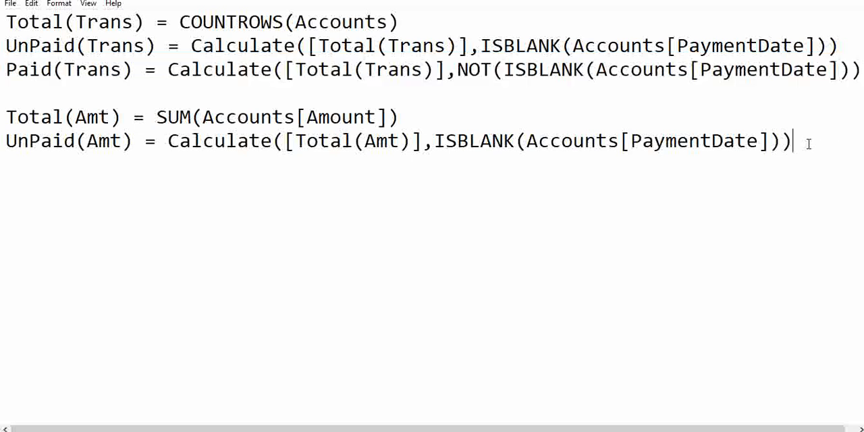
{"action": "key", "text": "Return"}
{"action": "key", "text": "ctrl+v"}
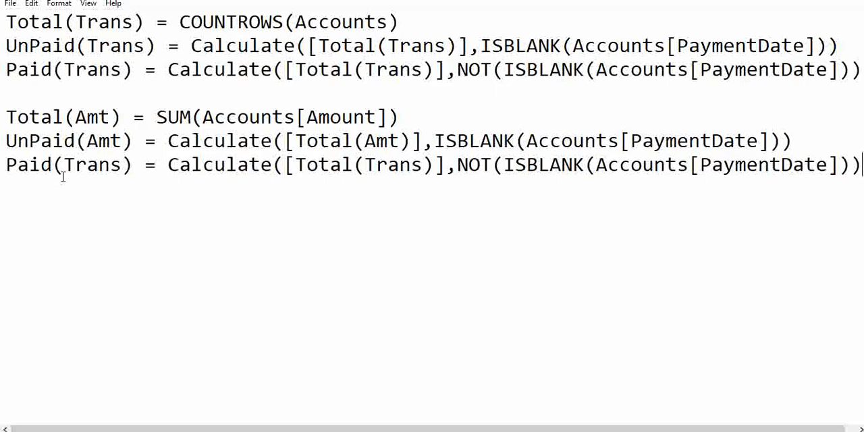
Rename the copied formula to Paid(Amt) and replace its Total(Trans) reference with Total(Amt)
{"action": "left_click_drag", "start_coordinate": [65, 166], "coordinate": [125, 164]}
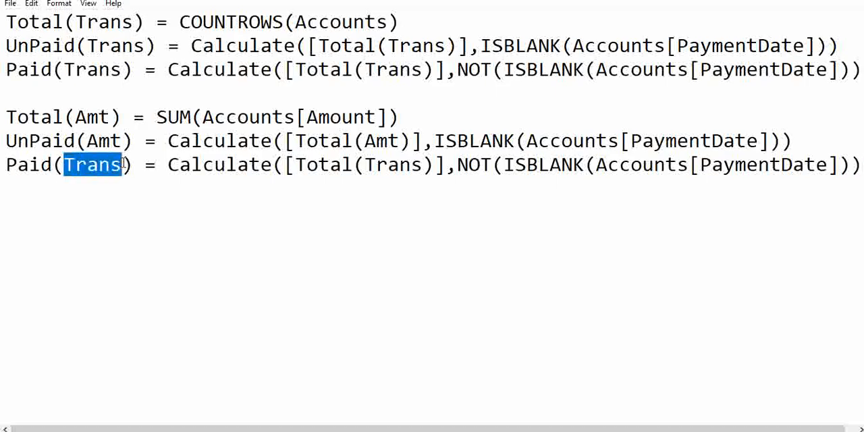
{"action": "type", "text": "Amt"}
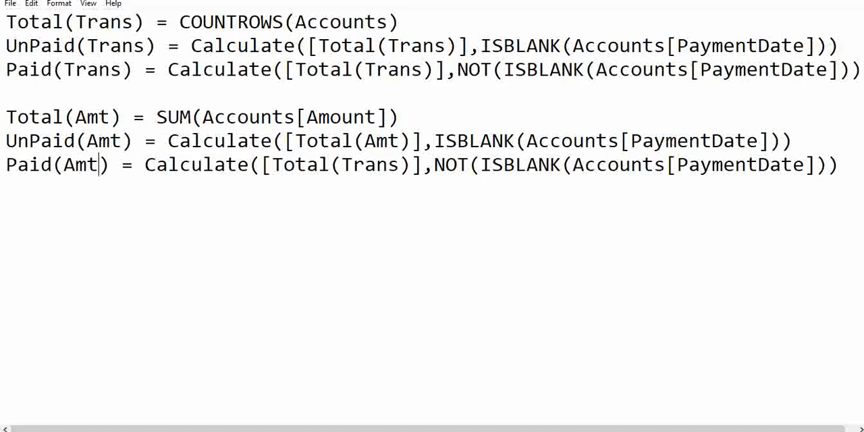
{"action": "left_click_drag", "start_coordinate": [285, 141], "coordinate": [413, 141]}
{"action": "key", "text": "ctrl+c"}
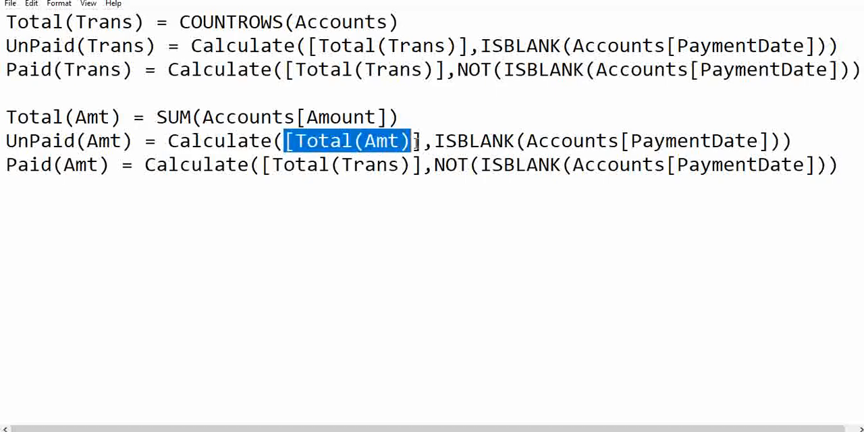
{"action": "left_click_drag", "start_coordinate": [271, 165], "coordinate": [400, 164]}
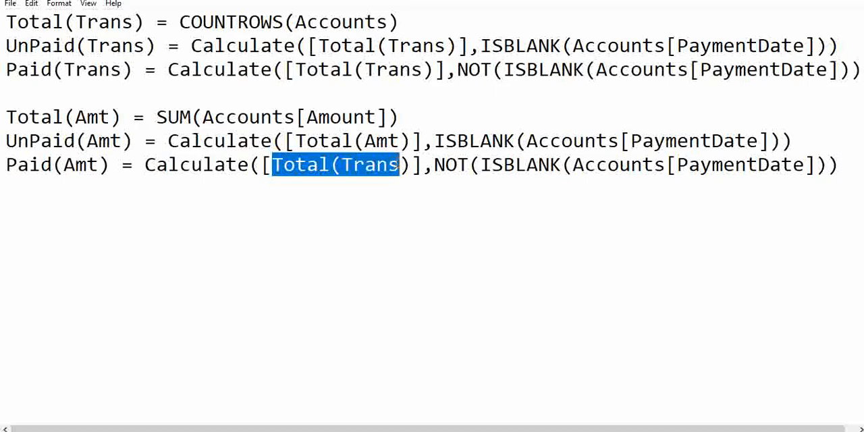
{"action": "key", "text": "ctrl+v"}
{"action": "left_click", "coordinate": [295, 245]}
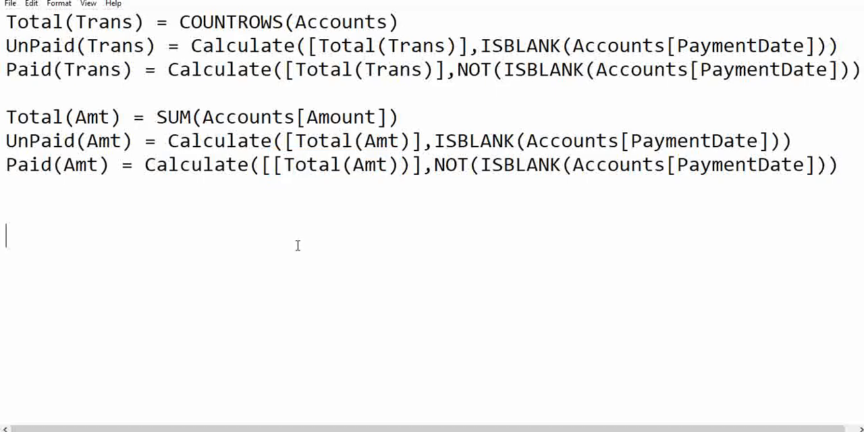
Copy the Paid(Amt) formula from Notepad into a new Power BI measure
{"action": "left_click_drag", "start_coordinate": [4, 165], "coordinate": [854, 164]}
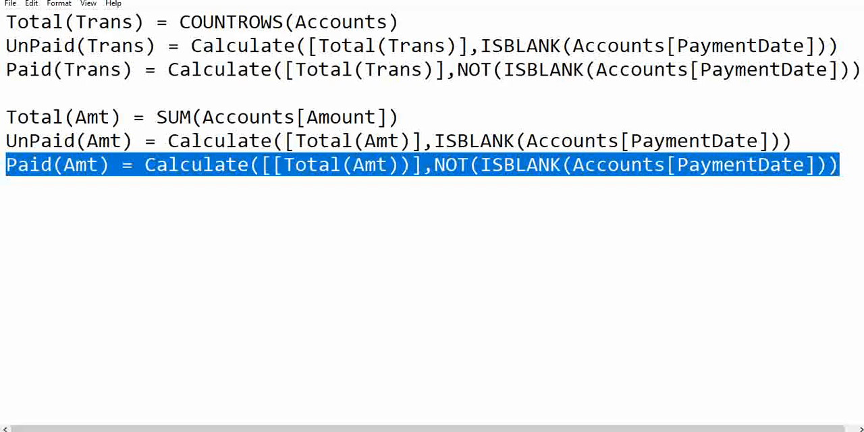
{"action": "mouse_move", "coordinate": [432, 428]}
{"action": "left_click", "coordinate": [415, 402]}
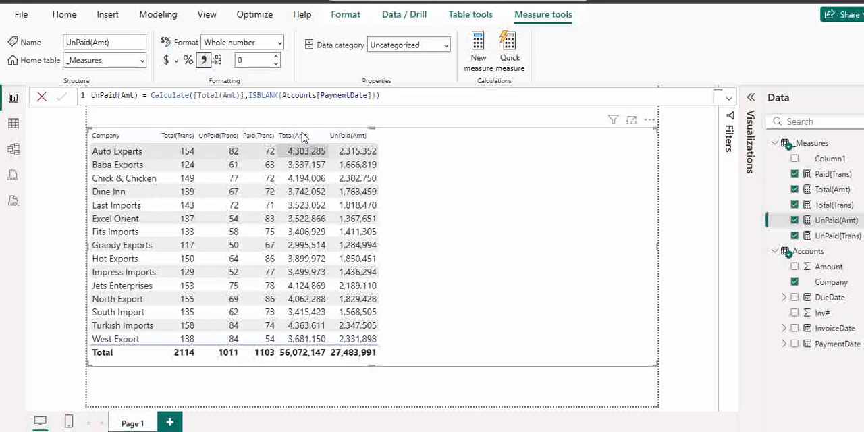
{"action": "left_click", "coordinate": [478, 63]}
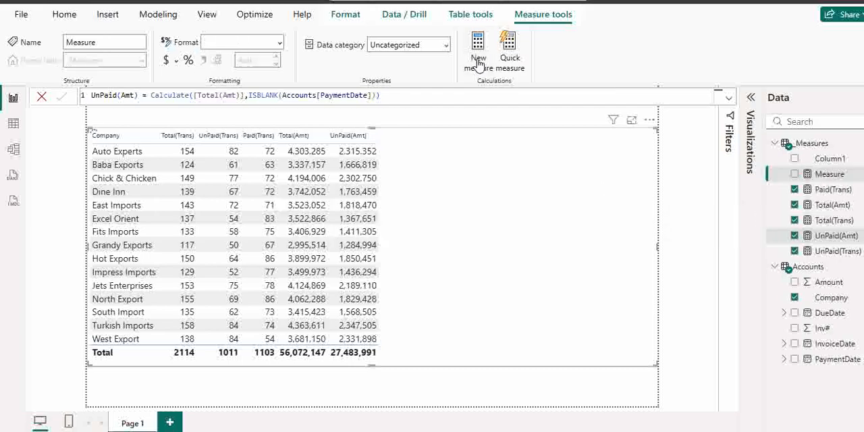
{"action": "type", "text": "Paid(Amt) = Calculate([Total(Amt)],NOT(ISBLANK(Accounts[PaymentDate]))"}
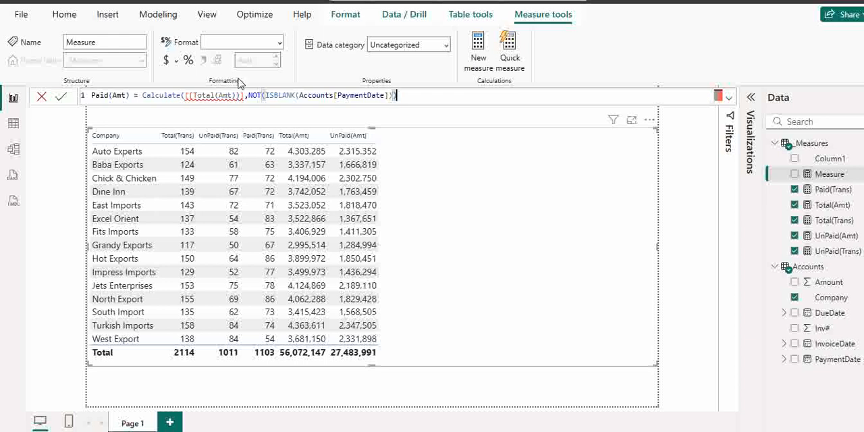
Remove the extra brackets around [Total(Amt)] in the Paid(Amt) formula, add the missing final closing parenthesis and commit the measure
{"action": "left_click", "coordinate": [190, 96]}
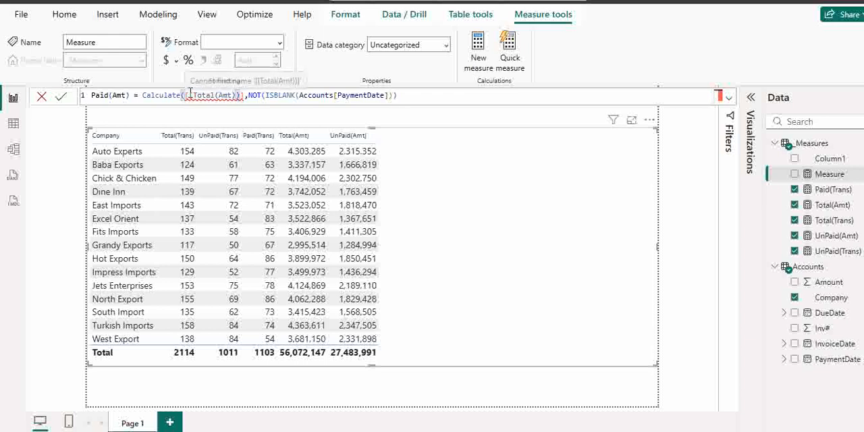
{"action": "key", "text": "BackSpace"}
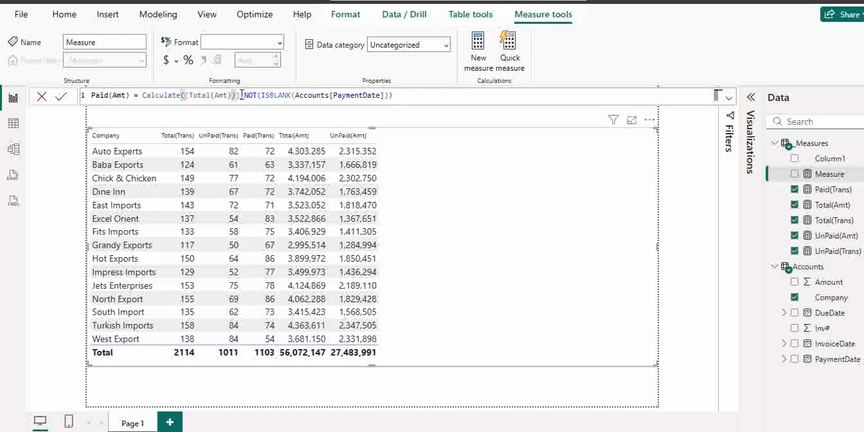
{"action": "type", "text": "["}
{"action": "key", "text": "BackSpace"}
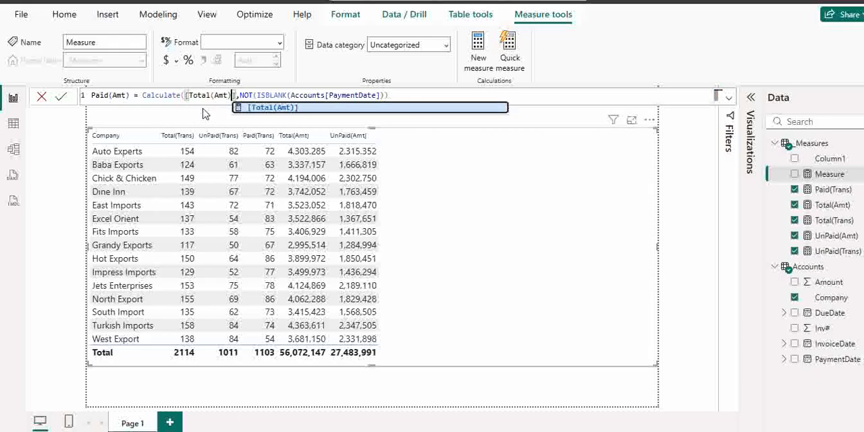
{"action": "left_click", "coordinate": [280, 109]}
{"action": "left_click", "coordinate": [406, 95]}
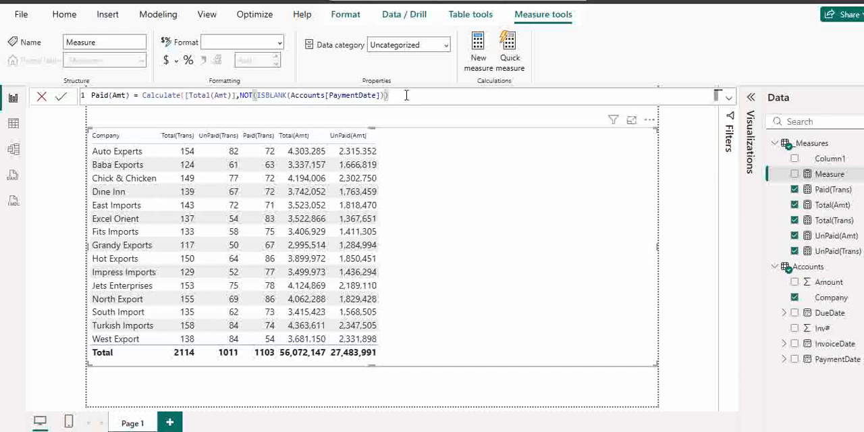
{"action": "type", "text": ")"}
{"action": "left_click", "coordinate": [61, 99]}
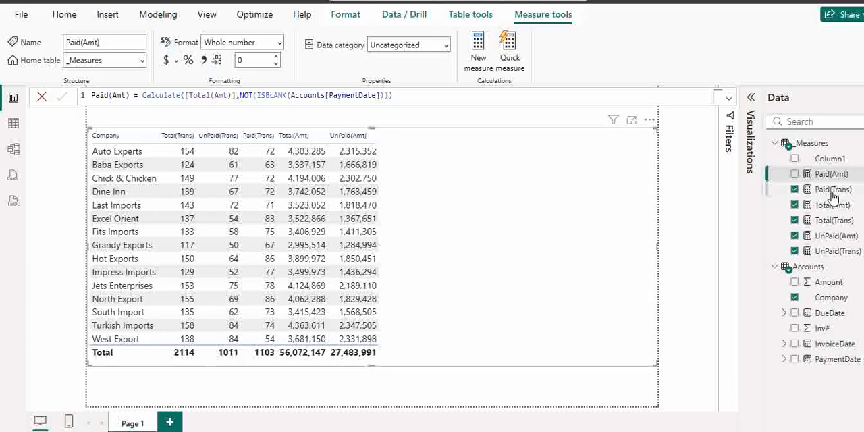
Add Paid(Amt) to the company table and format it with a thousands separator
{"action": "left_click_drag", "start_coordinate": [832, 175], "coordinate": [488, 241]}
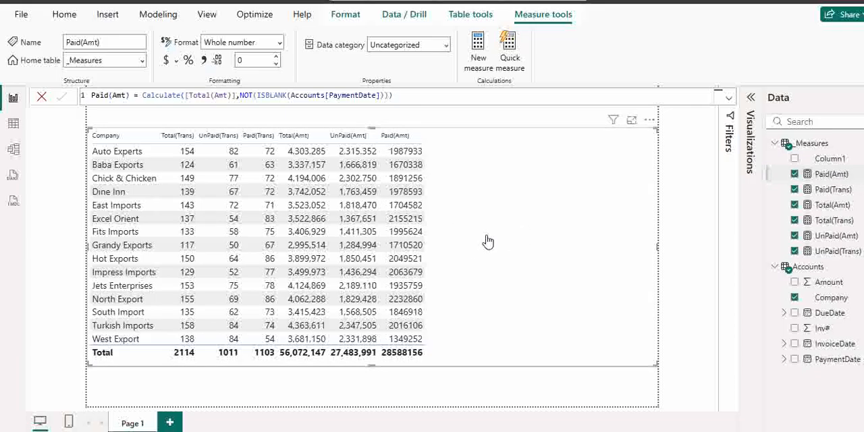
{"action": "left_click", "coordinate": [204, 61]}
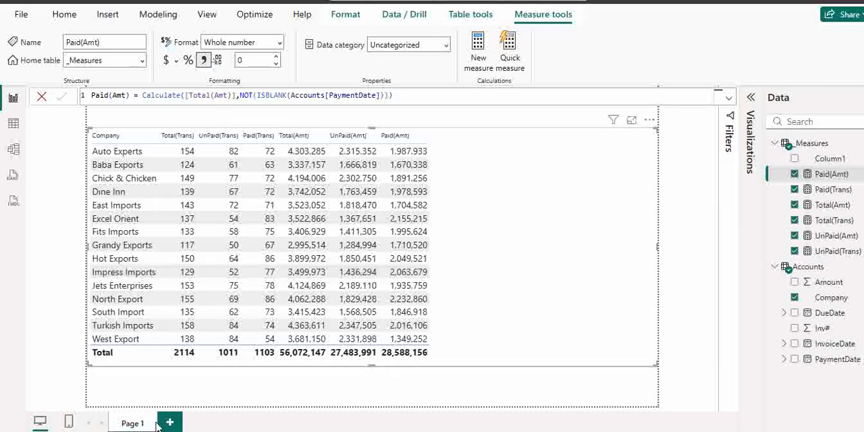
Duplicate Page 1 and delete the stray Paid(Amt) chart from the duplicate page
{"action": "right_click", "coordinate": [129, 426]}
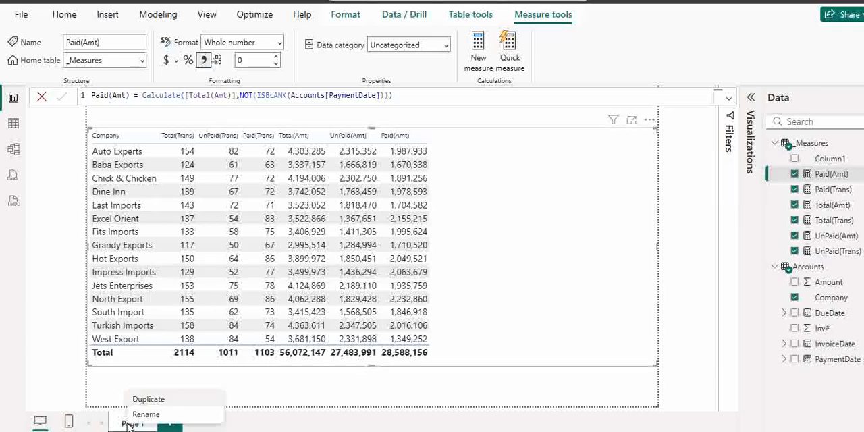
{"action": "left_click", "coordinate": [149, 400]}
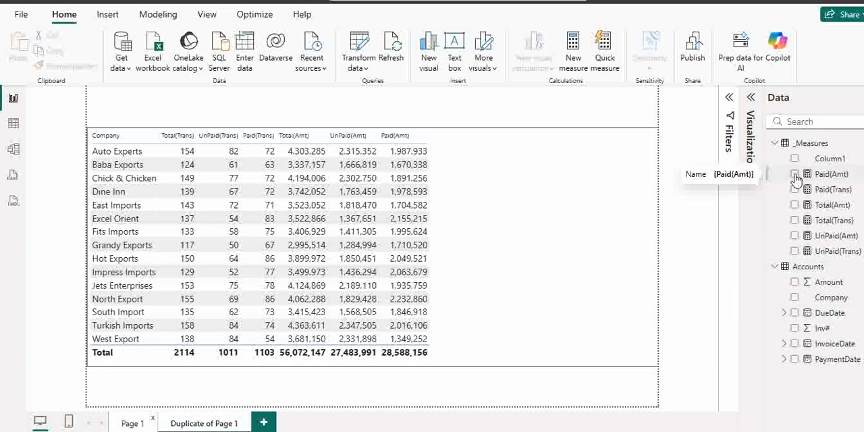
{"action": "left_click", "coordinate": [795, 174]}
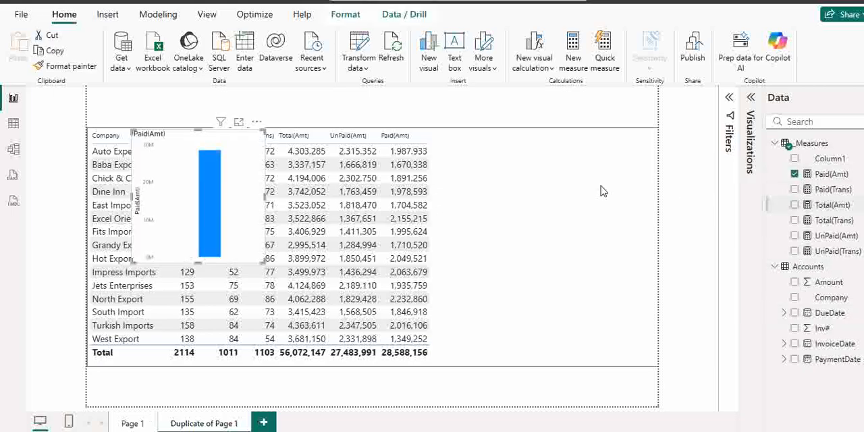
{"action": "key", "text": "Delete"}
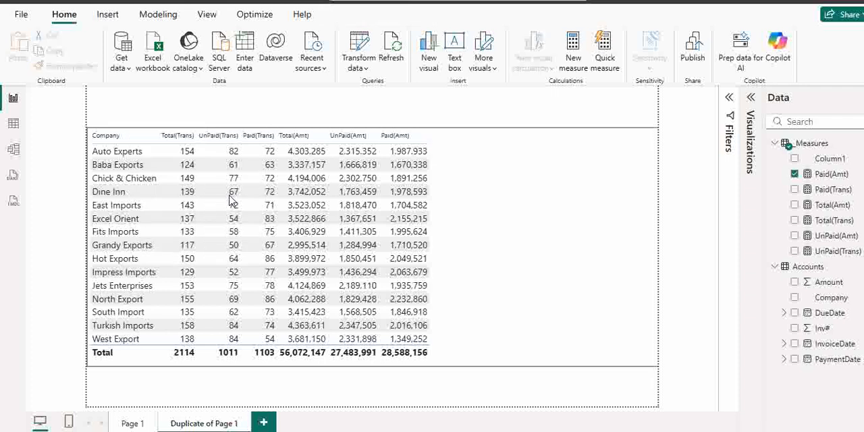
Remove Total(Amt), Paid(Amt) and UnPaid(Amt) from the company table on the duplicate page
{"action": "left_click", "coordinate": [539, 289]}
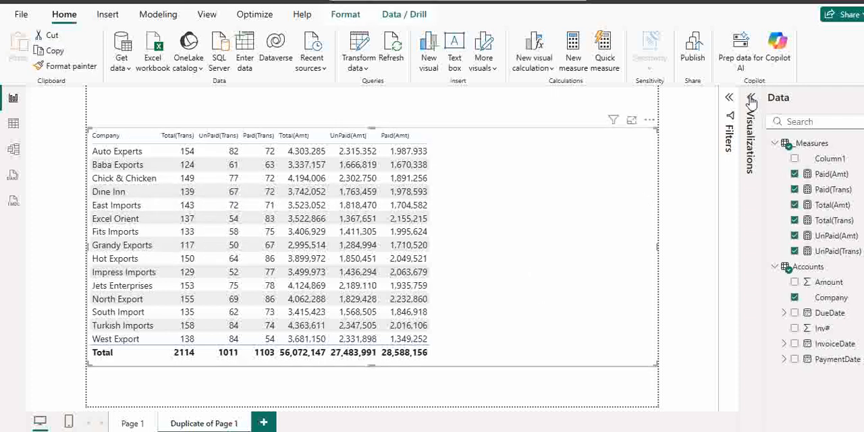
{"action": "left_click", "coordinate": [751, 98]}
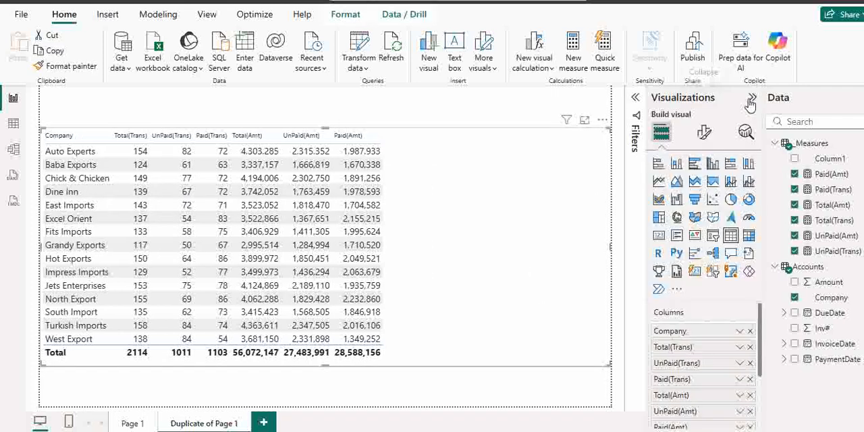
{"action": "left_click", "coordinate": [750, 396]}
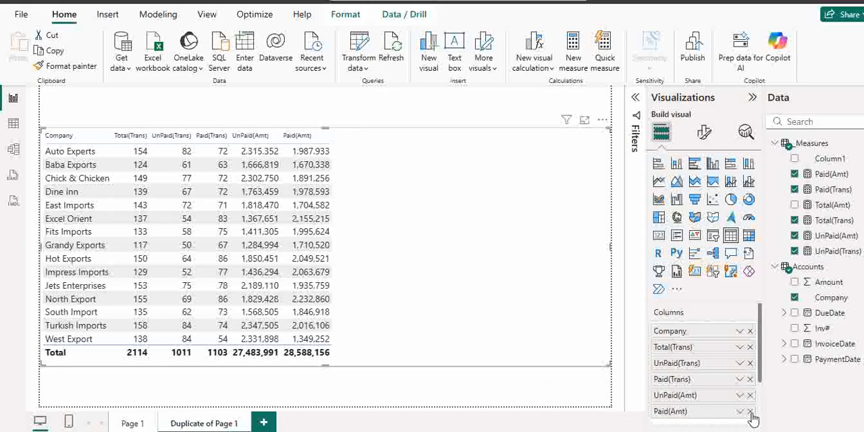
{"action": "left_click", "coordinate": [750, 411]}
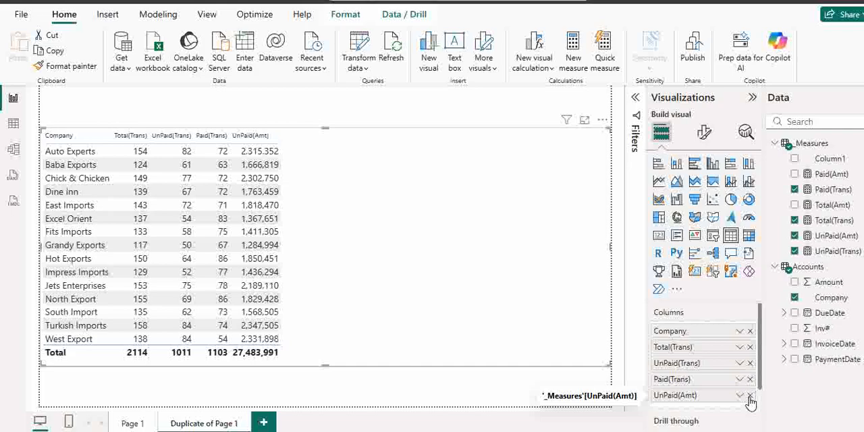
{"action": "left_click", "coordinate": [750, 396]}
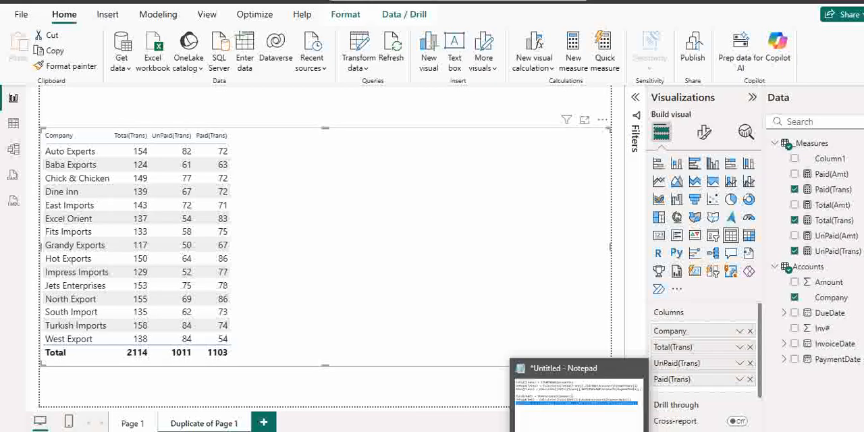
Examine the measure formulas in Notepad and the invoice, due and payment dates in Power BI's Accounts table data
{"action": "left_click", "coordinate": [579, 431]}
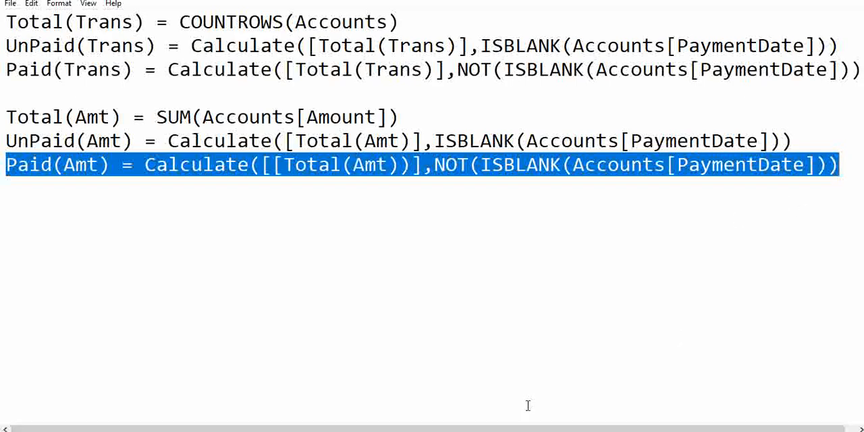
{"action": "mouse_move", "coordinate": [482, 431]}
{"action": "left_click", "coordinate": [411, 422]}
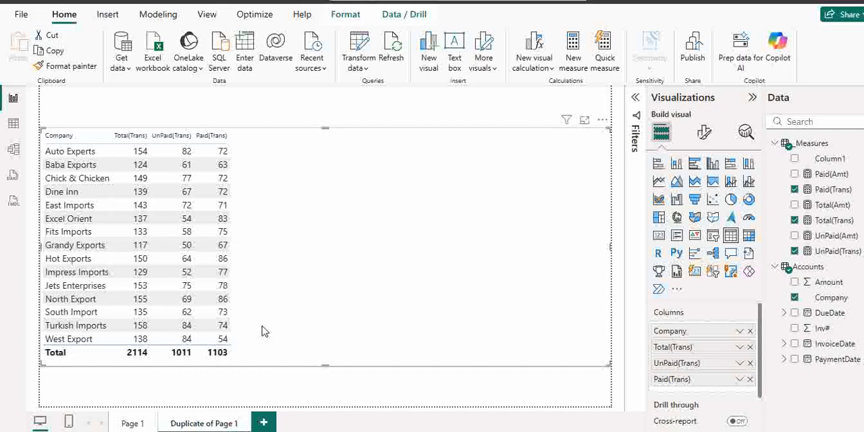
{"action": "left_click", "coordinate": [810, 268]}
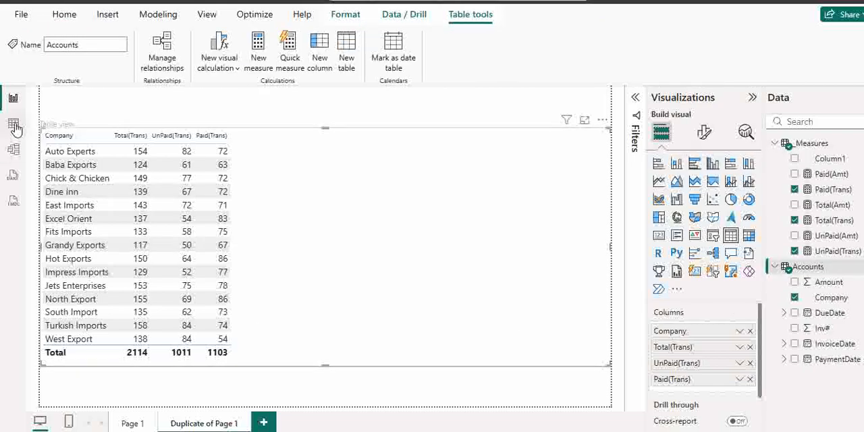
{"action": "left_click", "coordinate": [13, 125]}
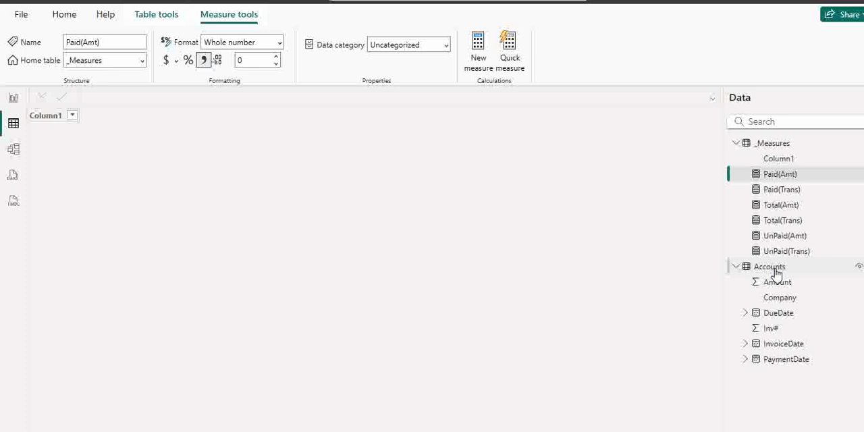
{"action": "left_click", "coordinate": [773, 269]}
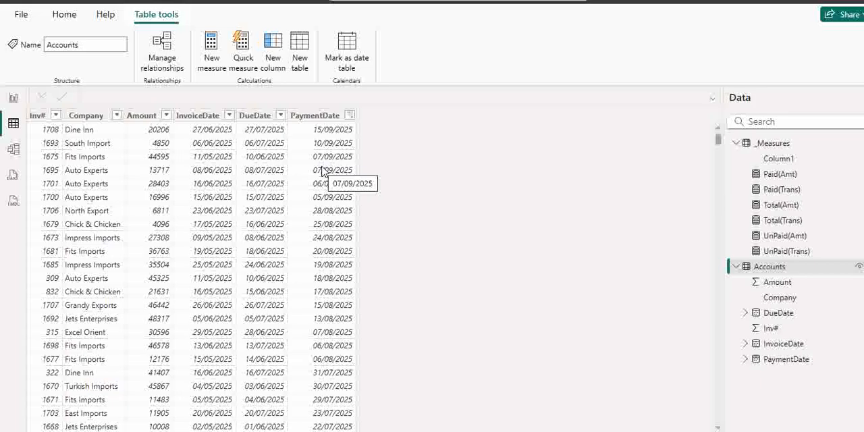
{"action": "left_click", "coordinate": [773, 144]}
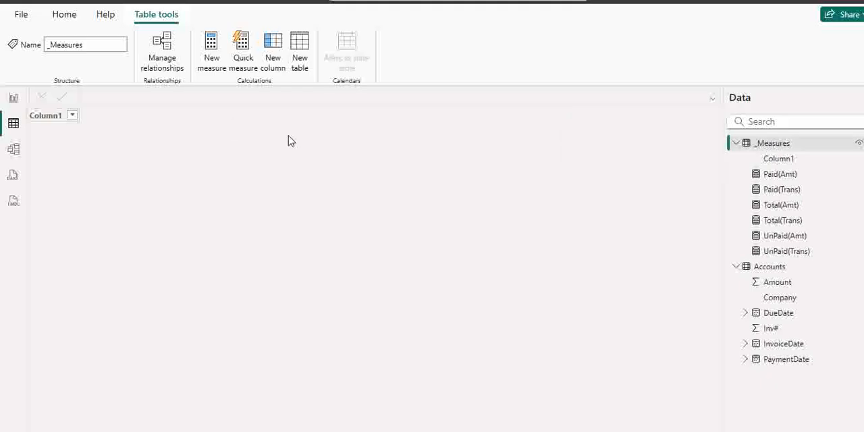
{"action": "left_click", "coordinate": [13, 98]}
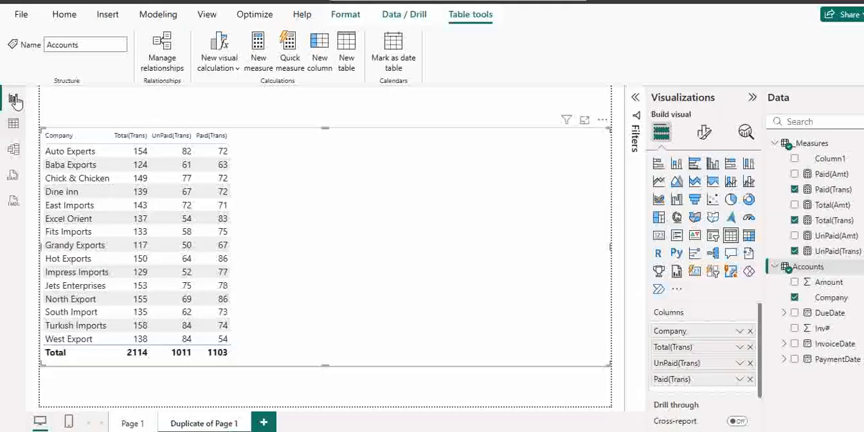
Create a new measure in the _Measures table and name it Paid(Trans 0-30) in the formula
{"action": "right_click", "coordinate": [804, 147]}
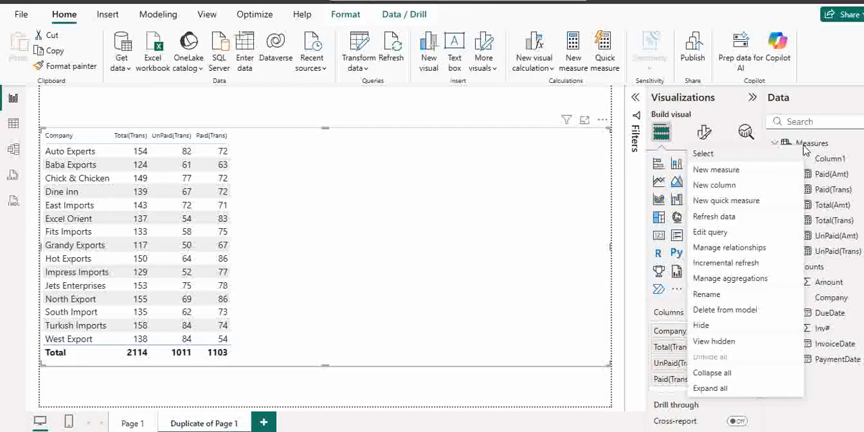
{"action": "left_click", "coordinate": [732, 171]}
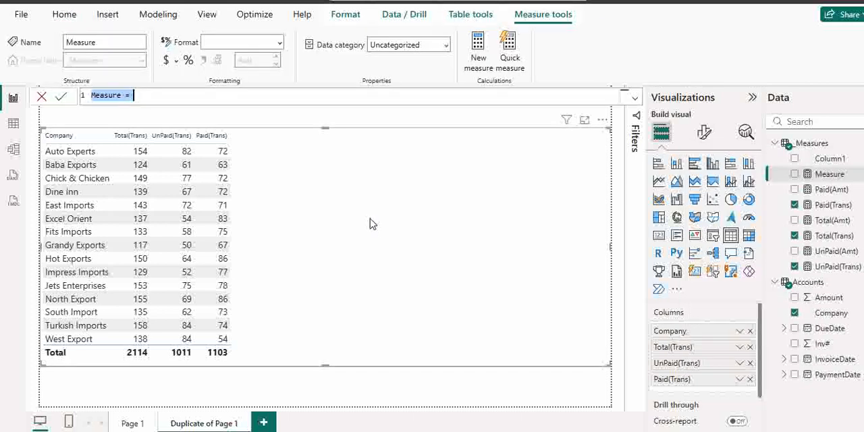
{"action": "type", "text": "Pai"}
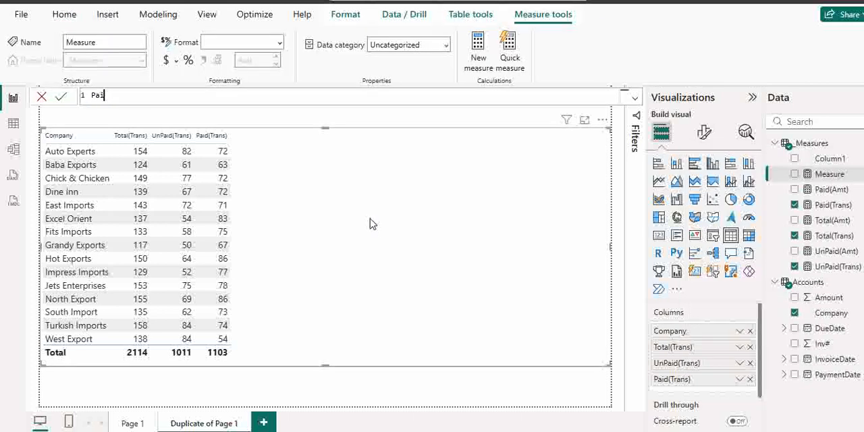
{"action": "type", "text": "d(Trans 0-30)"}
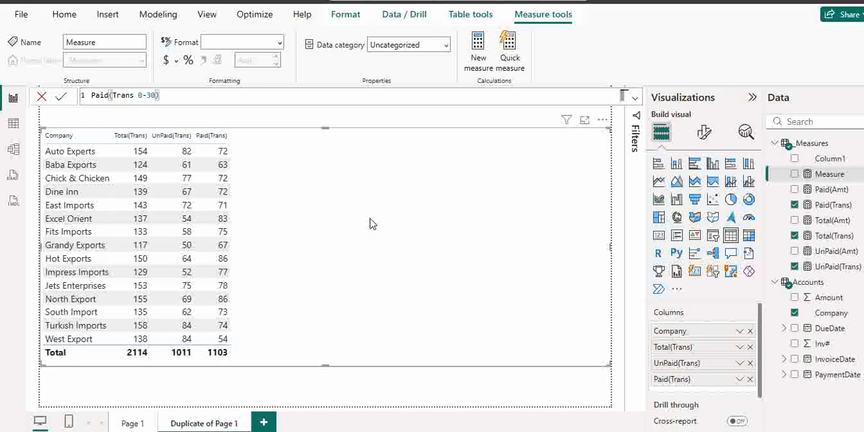
{"action": "type", "text": "="}
Begin the Paid(Trans 0-30) expression on a new line with CALCULATE and [Paid(Trans)] as its first argument
{"action": "key", "text": "shift+Return"}
{"action": "type", "text": "Cal"}
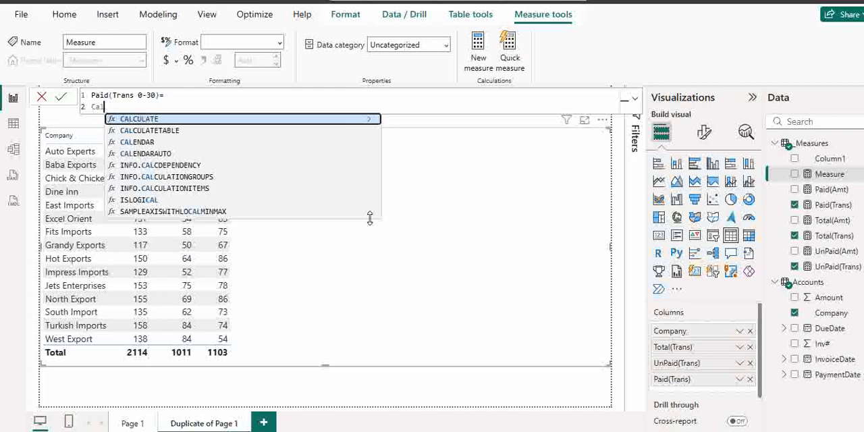
{"action": "key", "text": "Tab"}
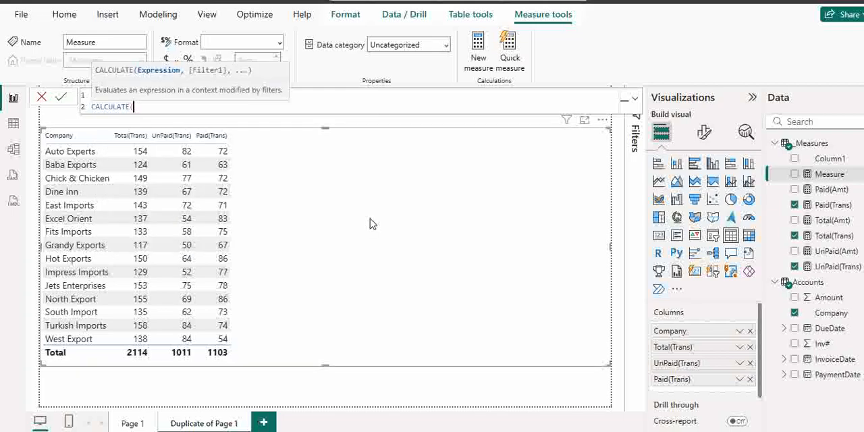
{"action": "type", "text": "[p"}
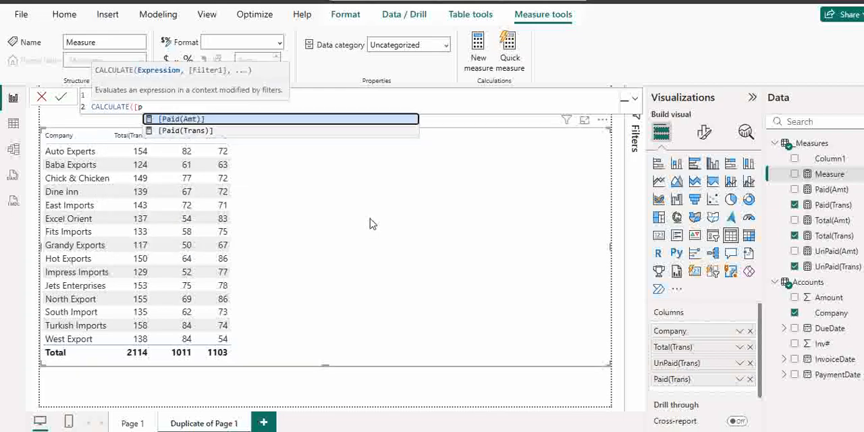
{"action": "key", "text": "Down"}
{"action": "key", "text": "Tab"}
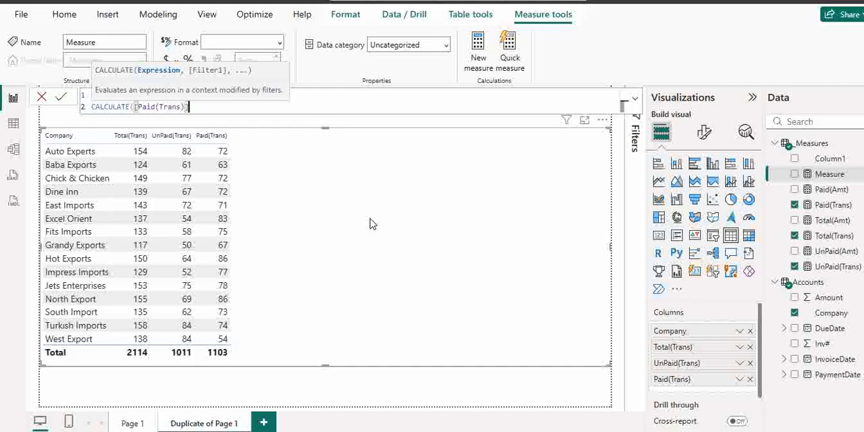
{"action": "type", "text": ","}
{"action": "key", "text": "shift+Return"}
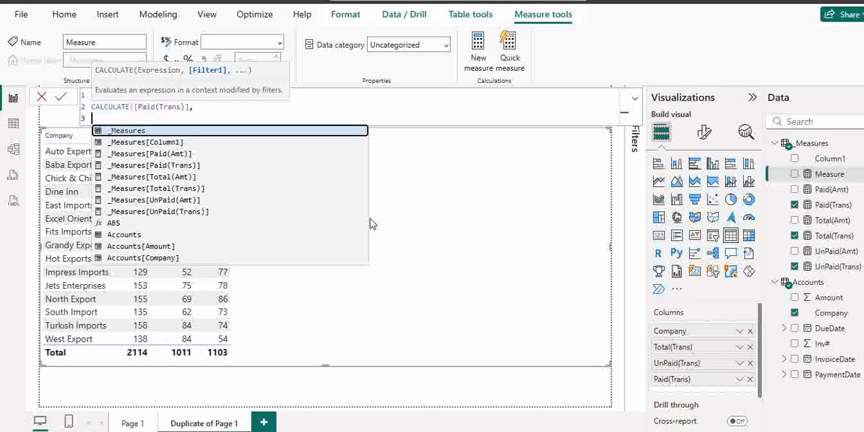
Add a FILTER function over the Accounts table as the CALCULATE filter, starting a new line for its condition
{"action": "type", "text": "fil"}
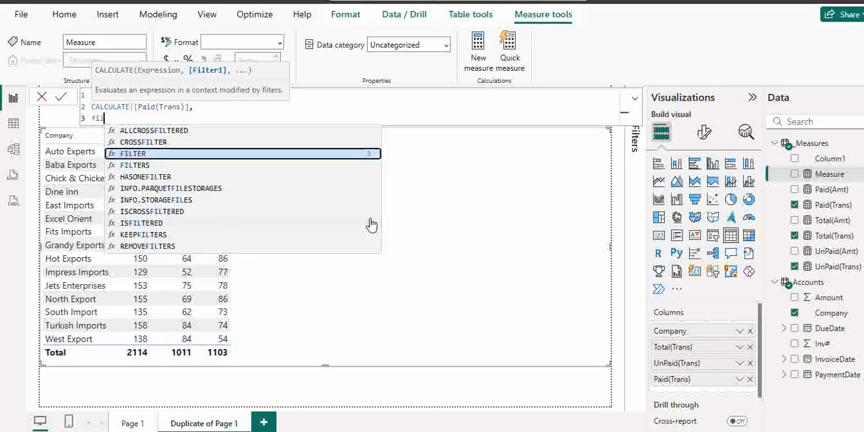
{"action": "key", "text": "Tab"}
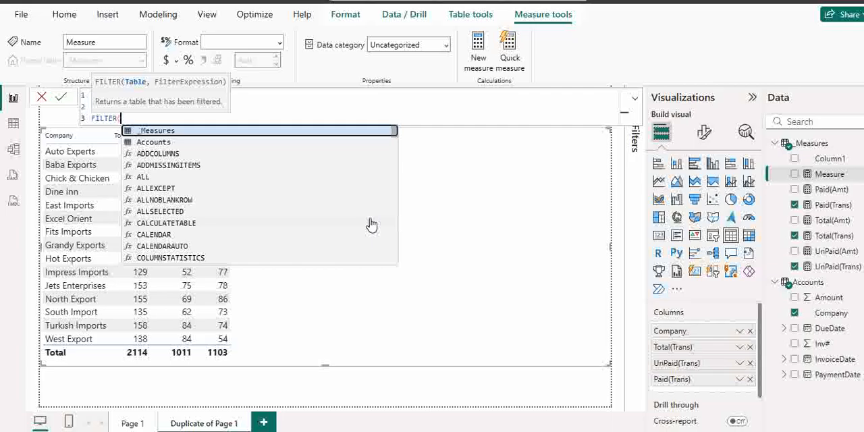
{"action": "type", "text": "acc"}
{"action": "key", "text": "Tab"}
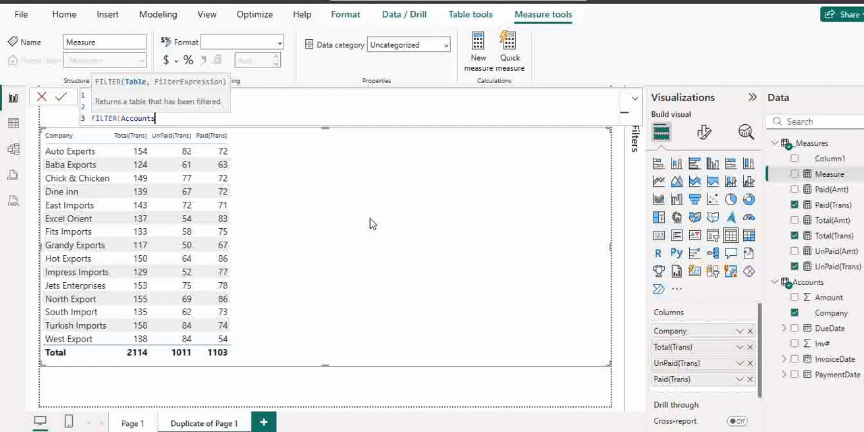
{"action": "type", "text": ","}
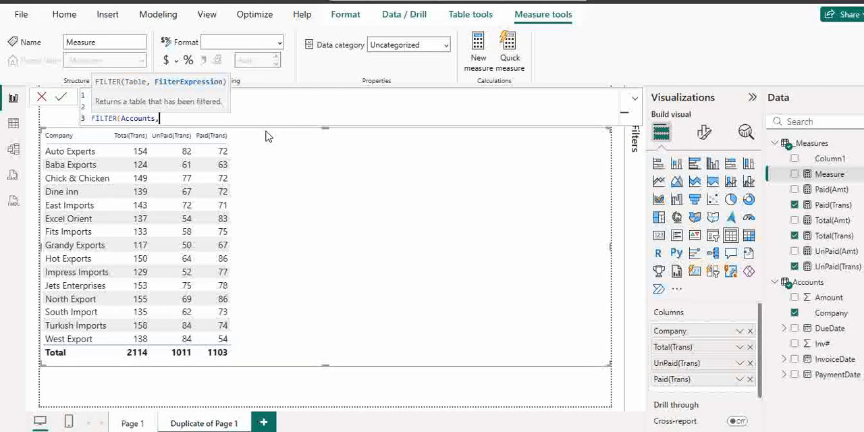
{"action": "key", "text": "shift+Return"}
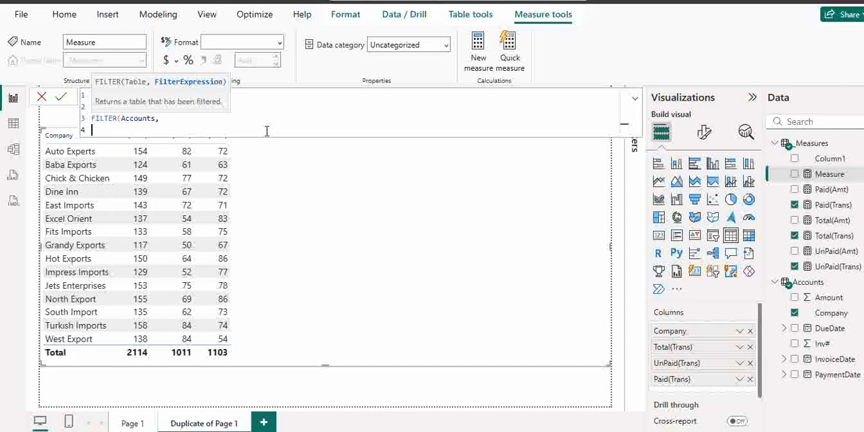
Enter DATEDIFF(Accounts[DueDate],Accounts[PaymentDate],DAY) as the start of the FILTER condition
{"action": "type", "text": "date"}
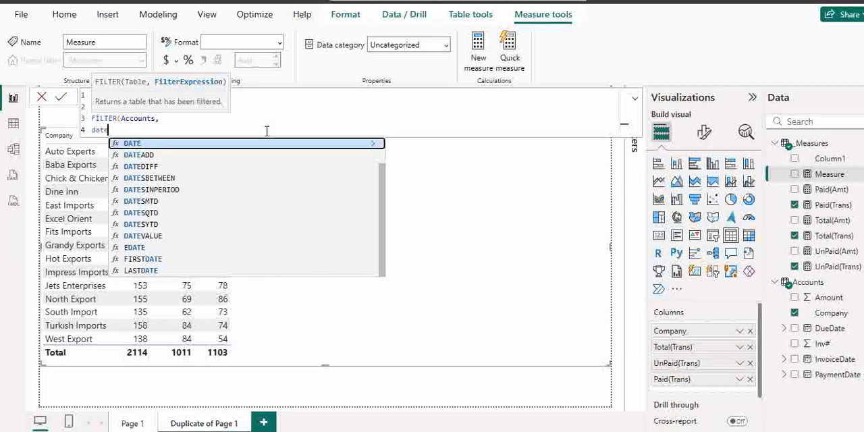
{"action": "key", "text": "Down"}
{"action": "key", "text": "Down"}
{"action": "key", "text": "Tab"}
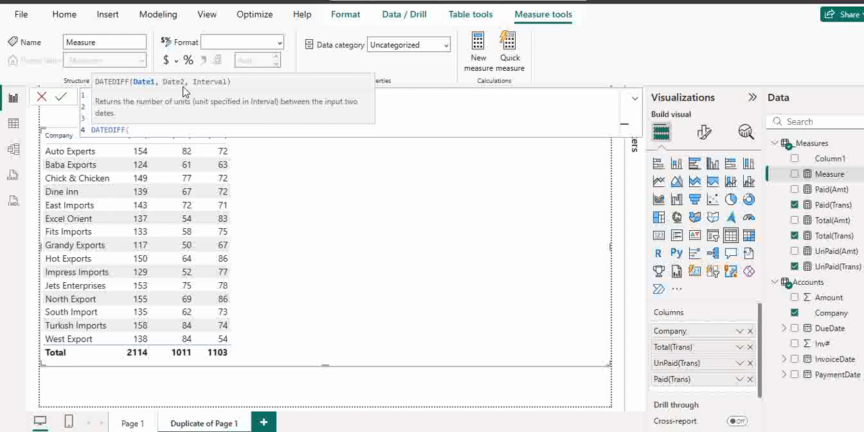
{"action": "type", "text": "due"}
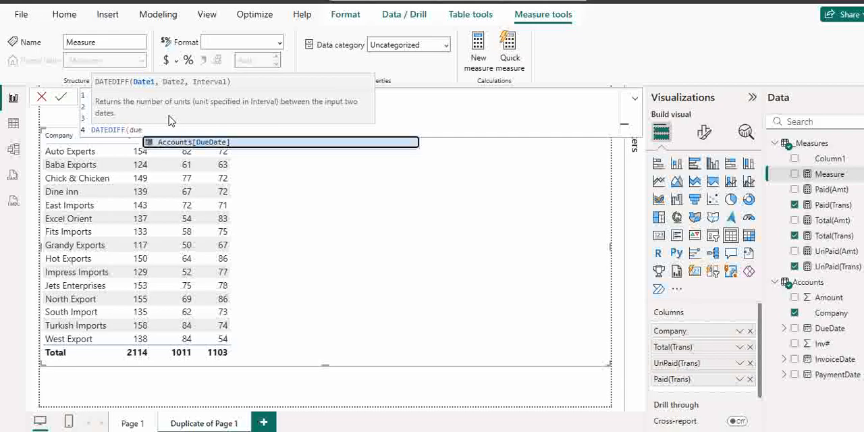
{"action": "key", "text": "Tab"}
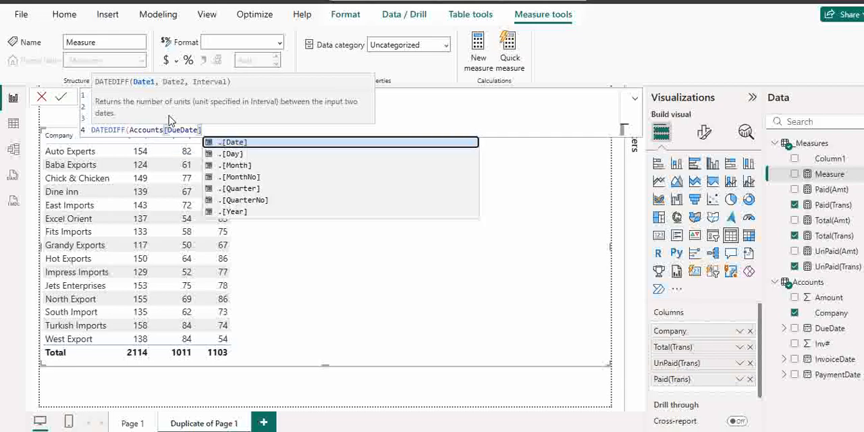
{"action": "type", "text": ",pay"}
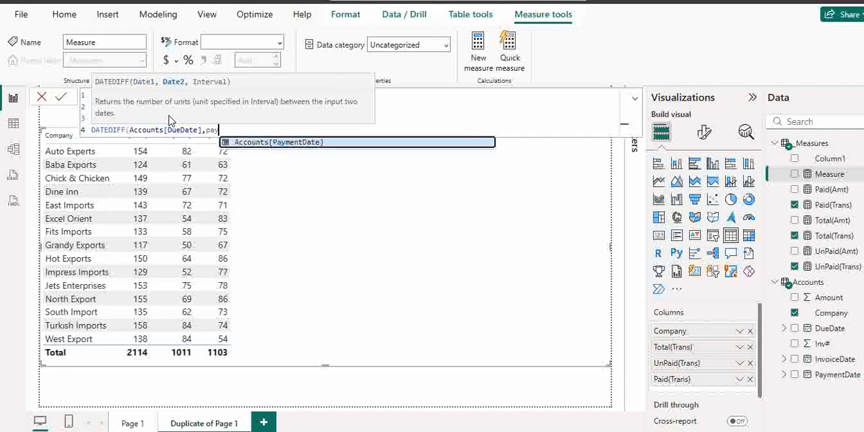
{"action": "key", "text": "Tab"}
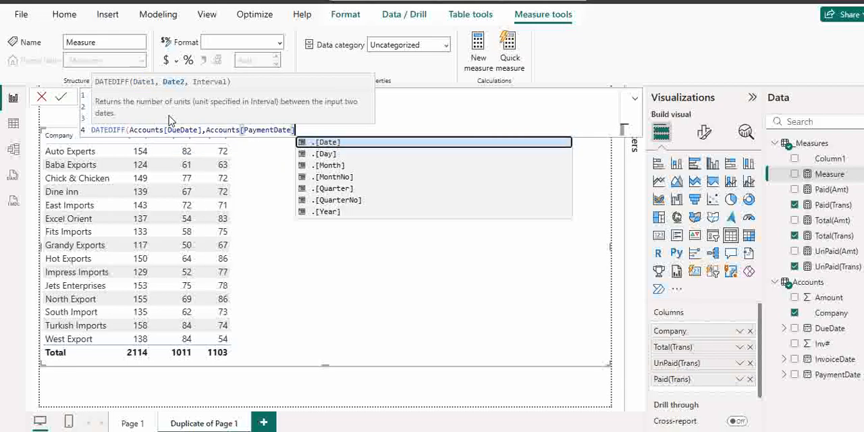
{"action": "type", "text": ","}
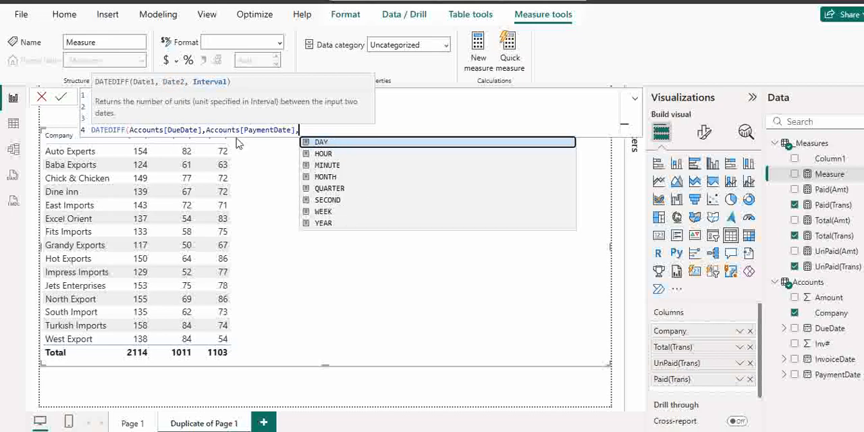
{"action": "left_click", "coordinate": [330, 144]}
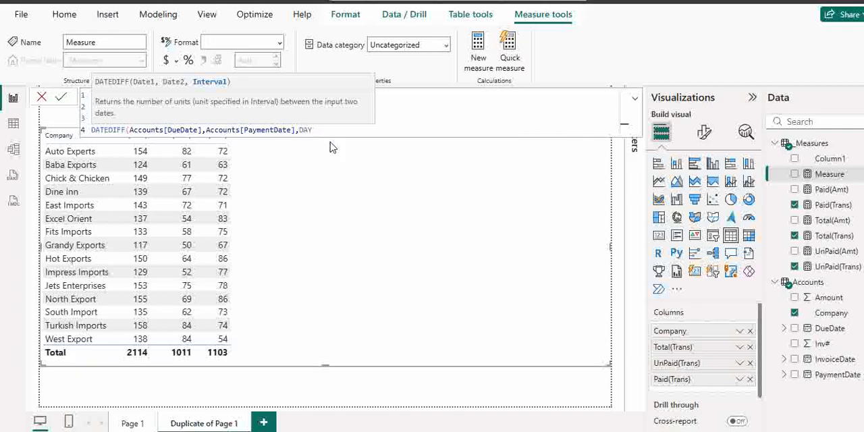
{"action": "type", "text": ")"}
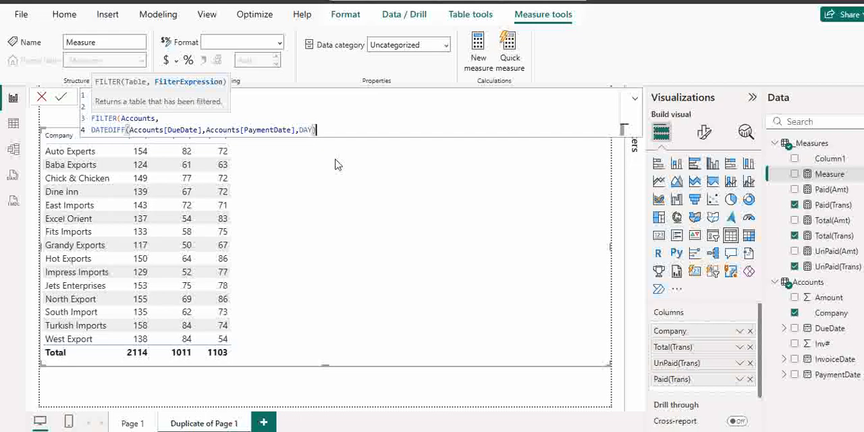
{"action": "type", "text": ")>=0 &&"}
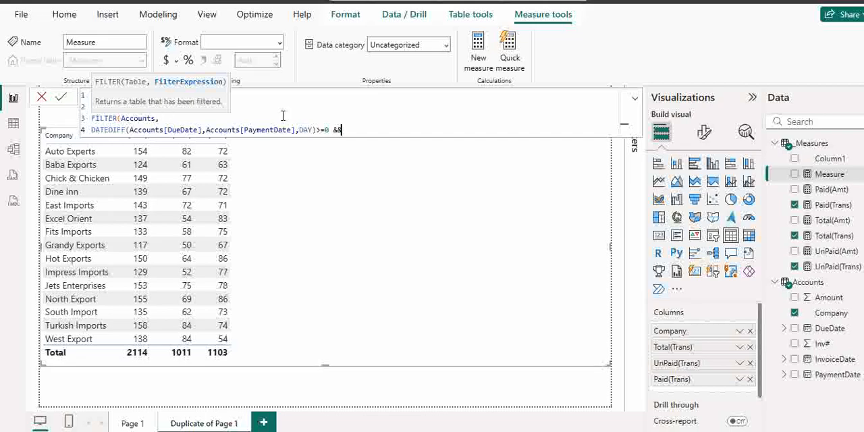
Complete the first FILTER condition of Paid(Trans 0-30) with >=0 && and start a new line
{"action": "key", "text": "shift+Return"}
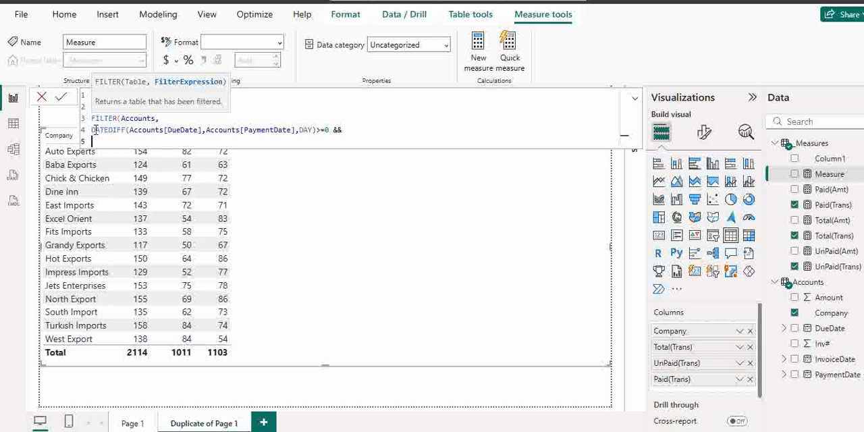
Copy the DATEDIFF condition onto the new line and change its comparison to <=30
{"action": "left_click_drag", "start_coordinate": [93, 129], "coordinate": [330, 130]}
{"action": "key", "text": "ctrl+c"}
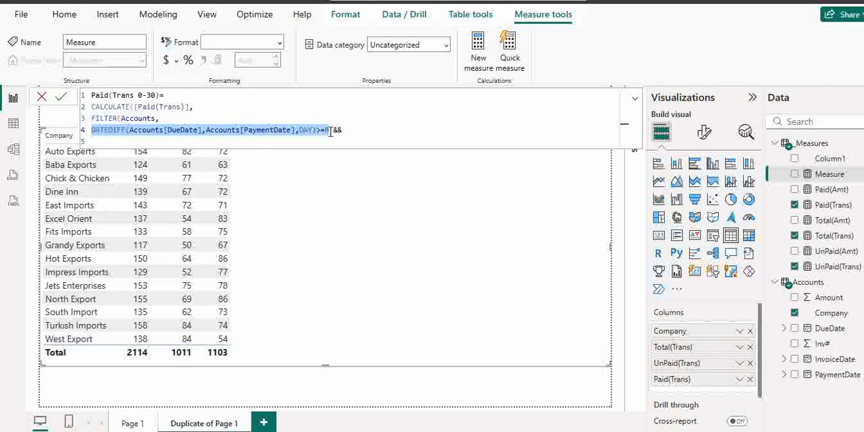
{"action": "left_click", "coordinate": [105, 140]}
{"action": "key", "text": "ctrl+v"}
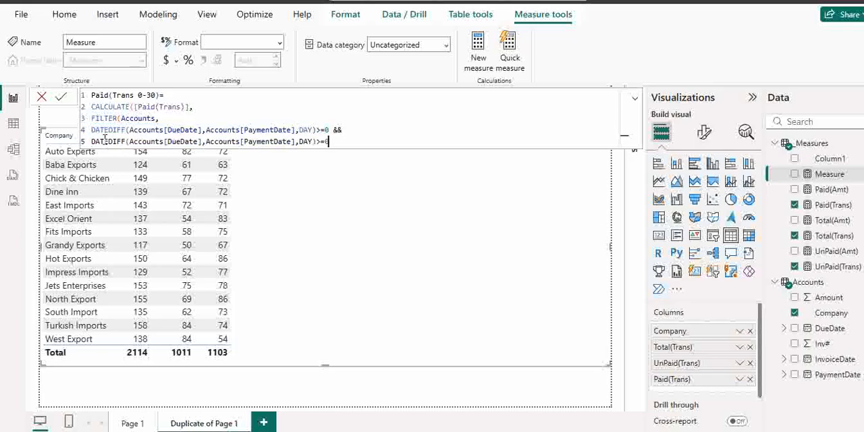
{"action": "left_click_drag", "start_coordinate": [315, 141], "coordinate": [328, 142]}
{"action": "type", "text": "<=30"}
Close the FILTER and CALCULATE functions with parentheses on two separate lines
{"action": "key", "text": "shift+Return"}
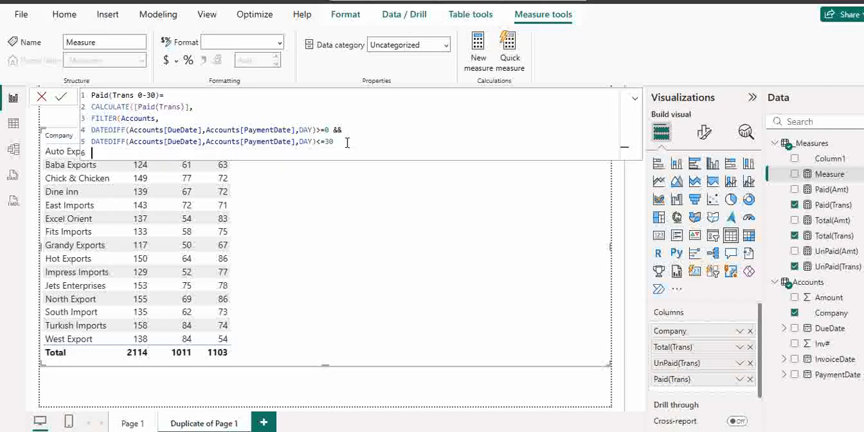
{"action": "type", "text": ")"}
{"action": "key", "text": "shift+Return"}
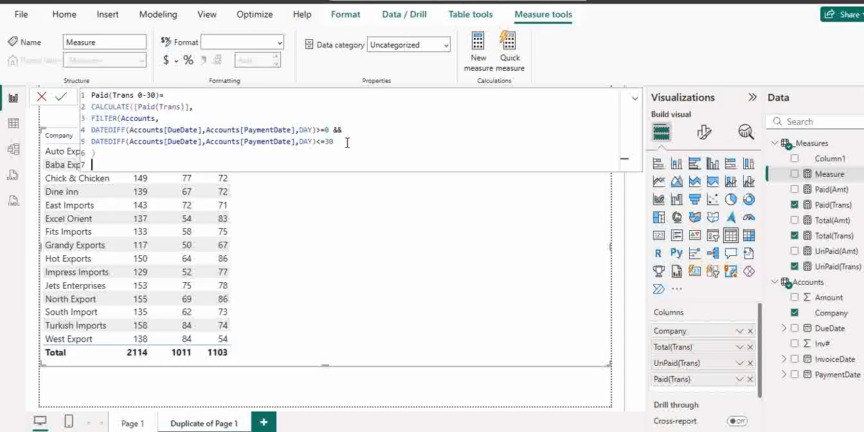
{"action": "type", "text": ")"}
Copy the full Paid(Trans 0-30) formula, commit the measure, and paste the formula below the Paid(Amt) line in Notepad
{"action": "left_click_drag", "start_coordinate": [97, 164], "coordinate": [81, 97]}
{"action": "key", "text": "ctrl+c"}
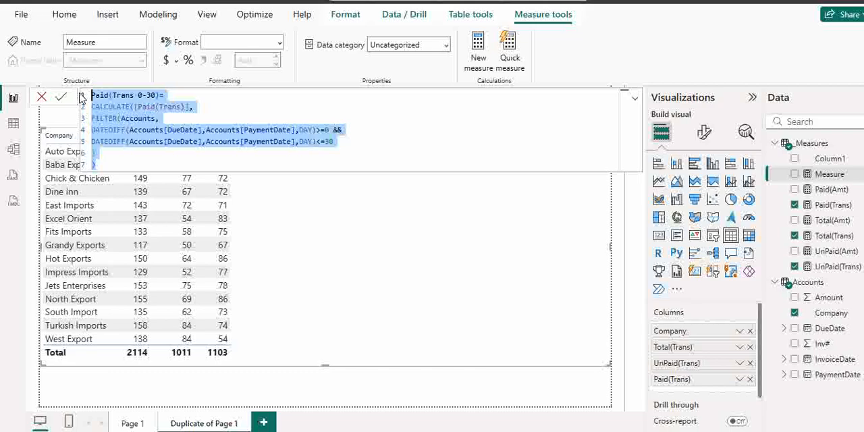
{"action": "left_click", "coordinate": [60, 96]}
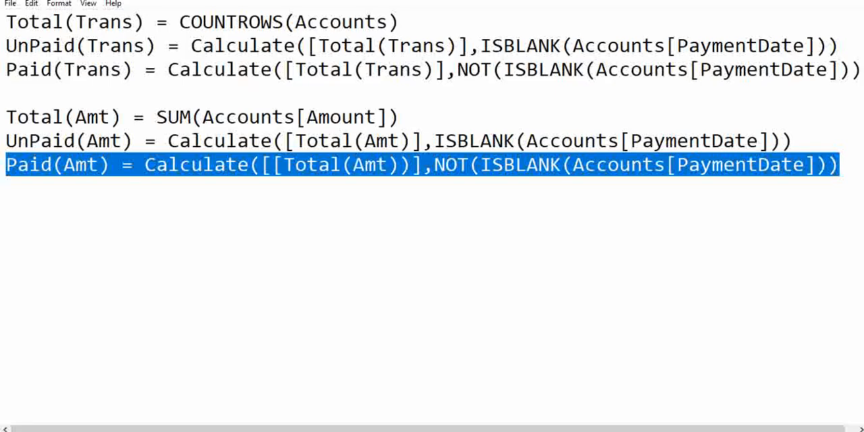
{"action": "left_click", "coordinate": [850, 166]}
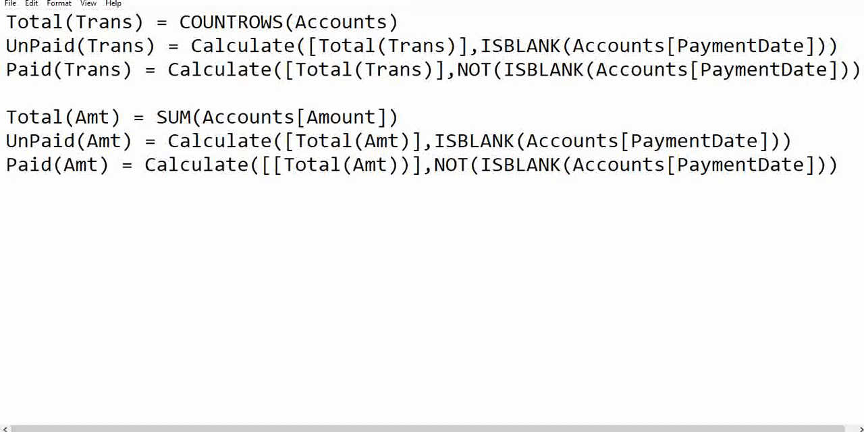
{"action": "key", "text": "ctrl+v"}
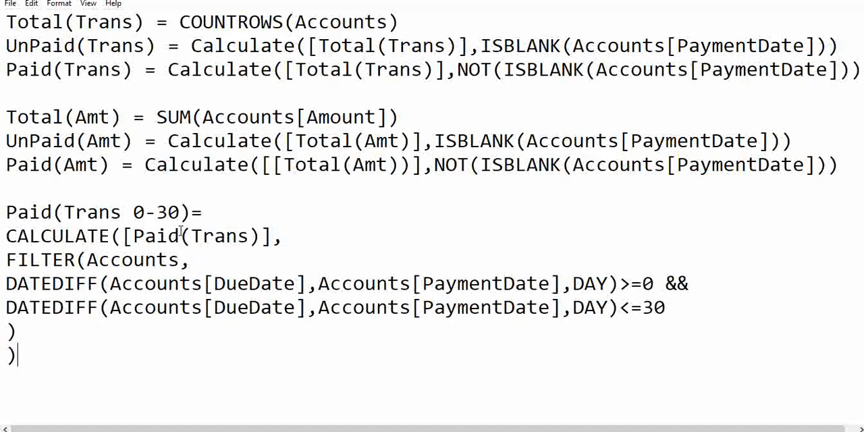
{"action": "left_click_drag", "start_coordinate": [123, 236], "coordinate": [262, 236]}
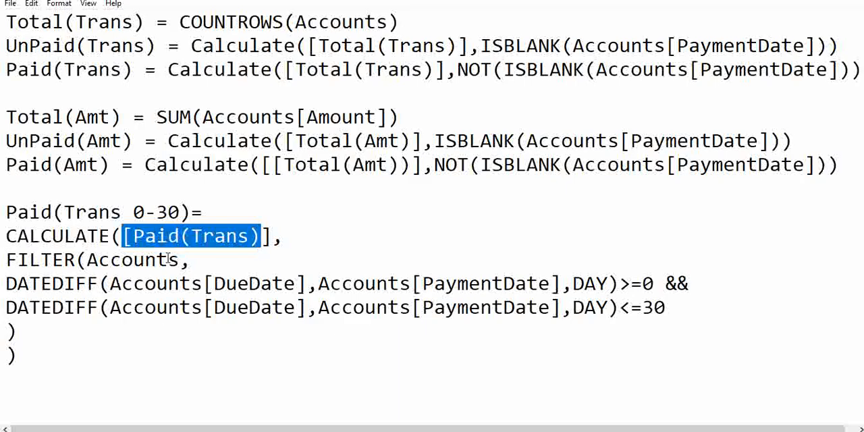
{"action": "left_click_drag", "start_coordinate": [87, 260], "coordinate": [181, 260]}
{"action": "left_click_drag", "start_coordinate": [5, 283], "coordinate": [675, 319]}
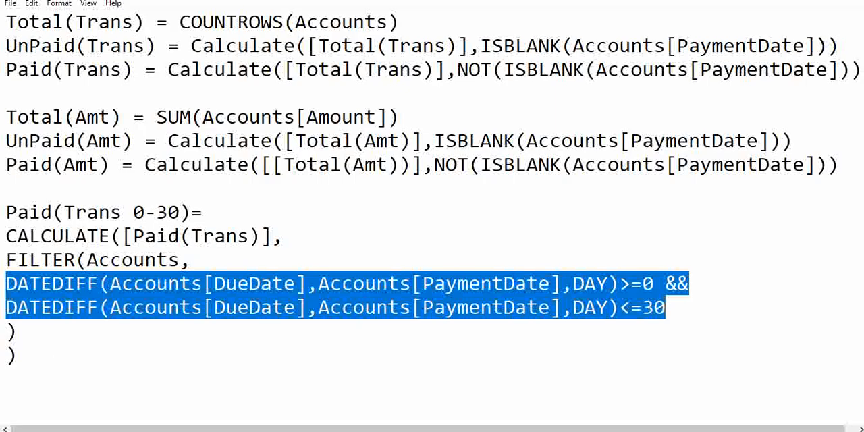
Switch to Power BI and add the Paid(Trans 0-30) measure to the company table
{"action": "left_click", "coordinate": [414, 403]}
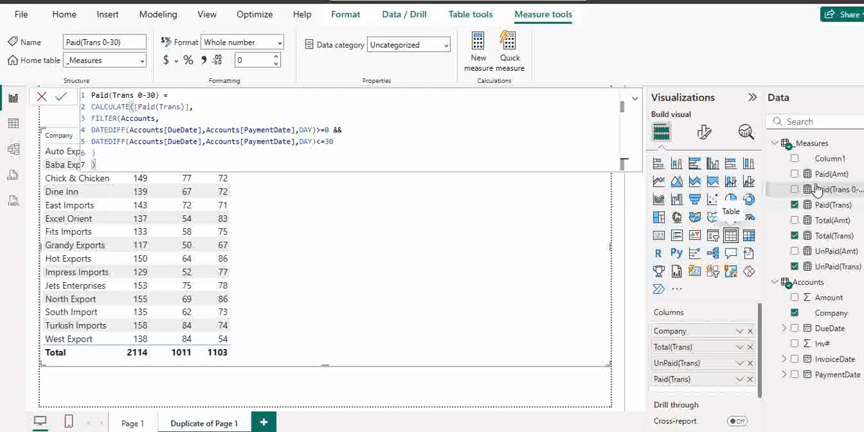
{"action": "left_click_drag", "start_coordinate": [826, 192], "coordinate": [373, 264]}
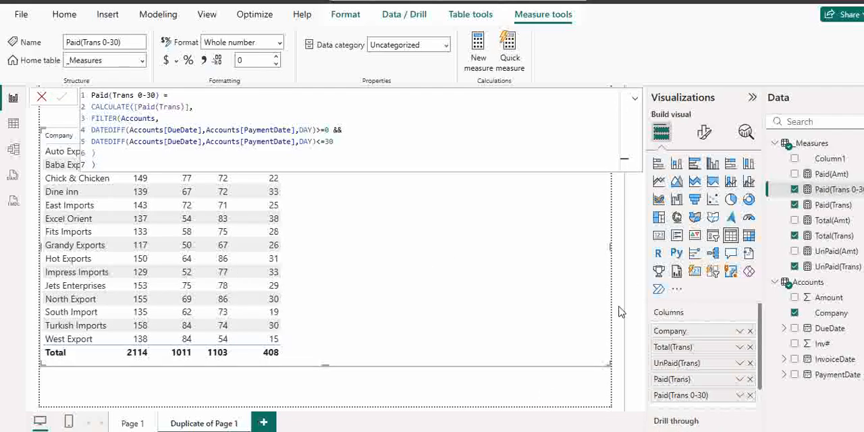
{"action": "left_click", "coordinate": [547, 394]}
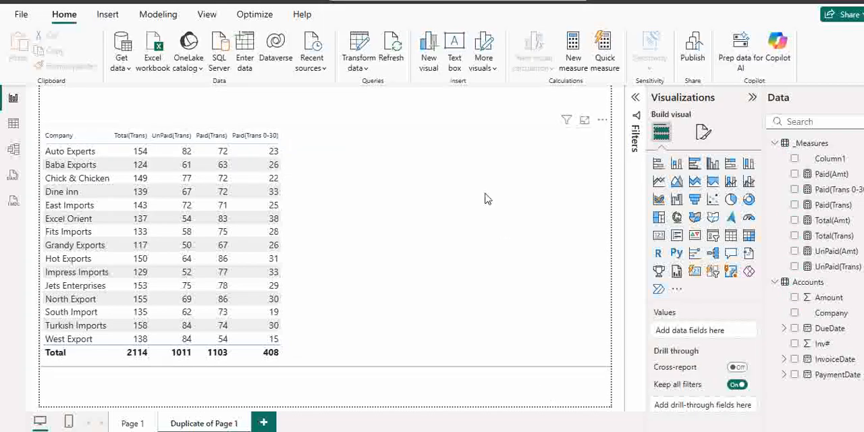
{"action": "left_click", "coordinate": [273, 159]}
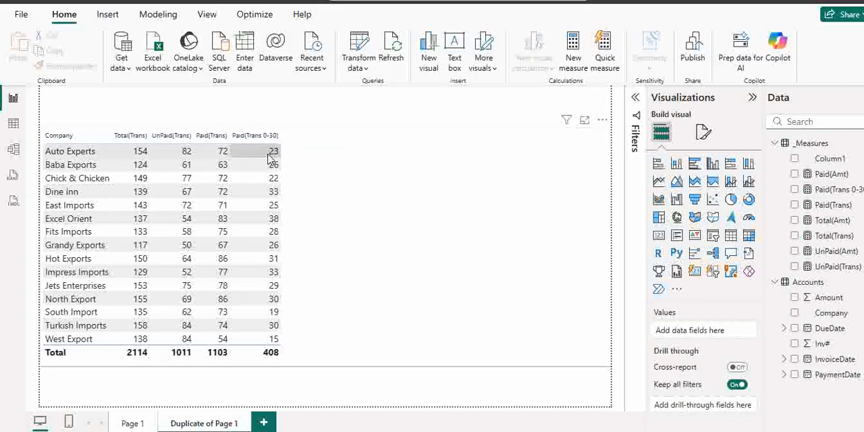
{"action": "left_click", "coordinate": [372, 303]}
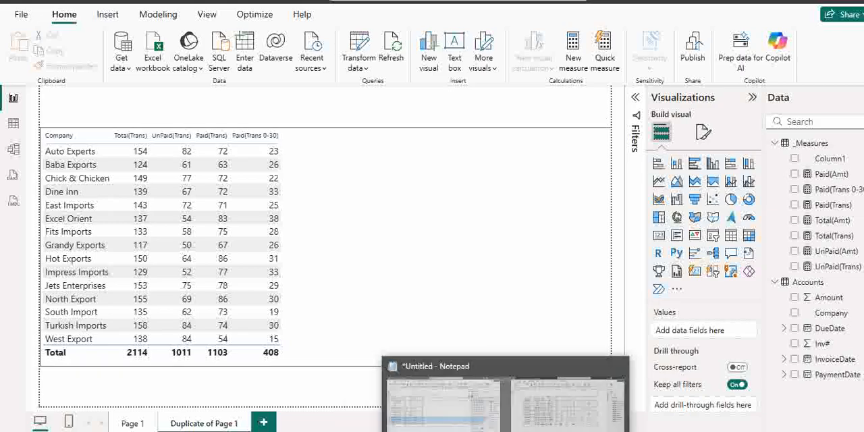
Switch to Notepad and paste a copy of the Paid(Trans 0-30) formula below the original
{"action": "left_click", "coordinate": [506, 430]}
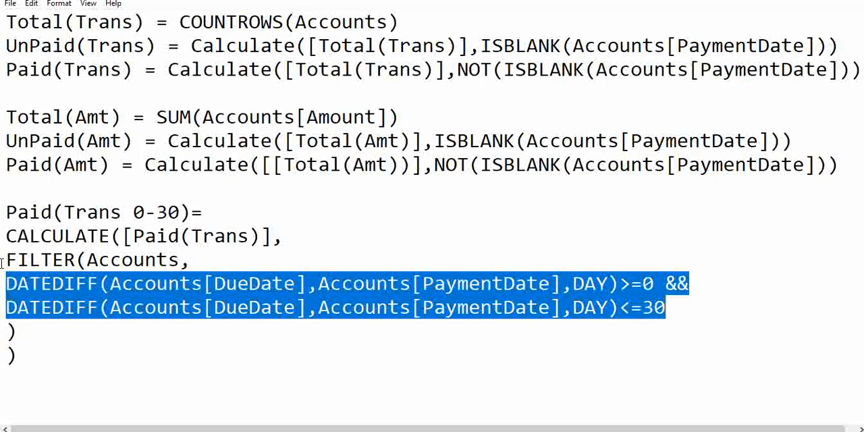
{"action": "left_click_drag", "start_coordinate": [5, 212], "coordinate": [7, 285]}
{"action": "left_click_drag", "start_coordinate": [14, 315], "coordinate": [20, 358]}
{"action": "key", "text": "ctrl+c"}
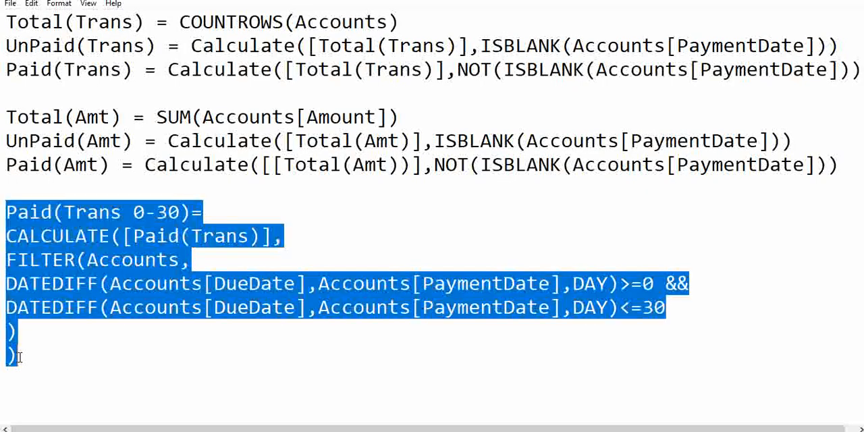
{"action": "key", "text": "Down"}
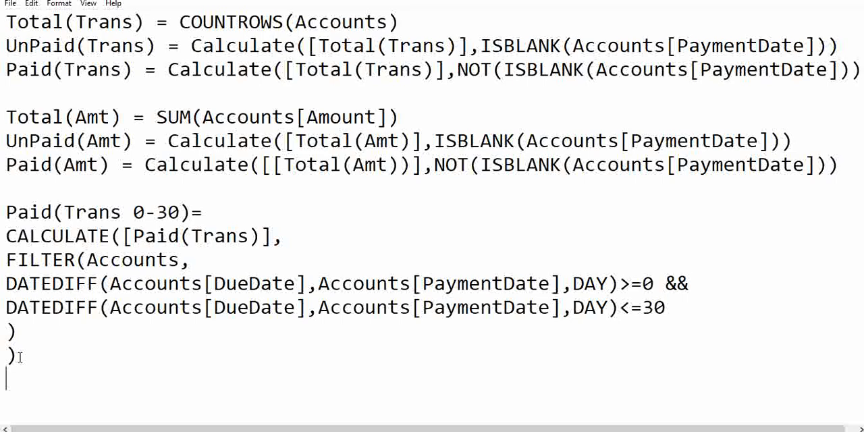
{"action": "key", "text": "Return"}
{"action": "key", "text": "Return"}
{"action": "key", "text": "ctrl+v"}
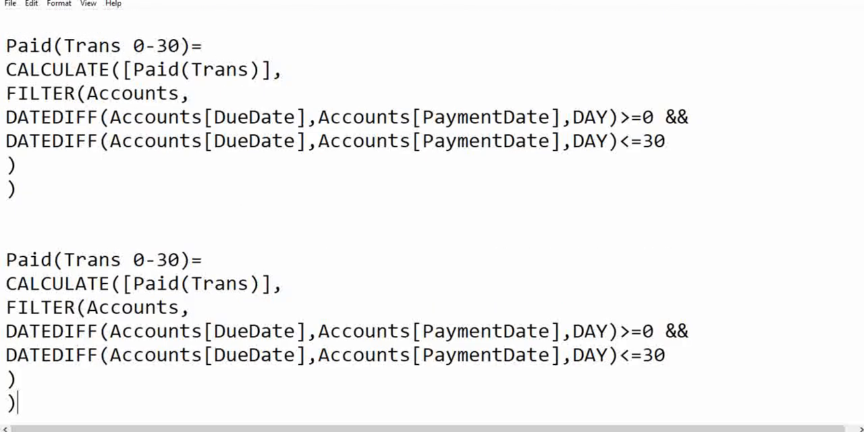
Rename the copied formula as Paid(Trans 31-60)
{"action": "left_click_drag", "start_coordinate": [134, 262], "coordinate": [144, 261]}
{"action": "type", "text": "31"}
{"action": "left_click_drag", "start_coordinate": [169, 260], "coordinate": [174, 260]}
{"action": "type", "text": "6"}
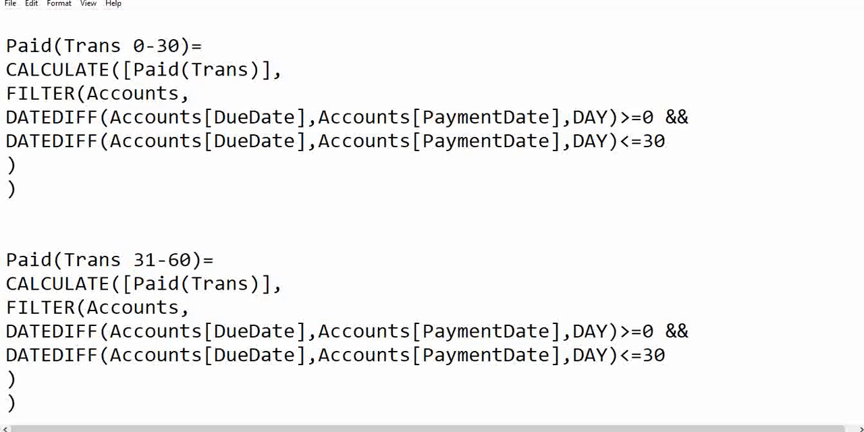
Set the day limits in the Paid(Trans 31-60) formula to >=31 and <=60
{"action": "left_click_drag", "start_coordinate": [642, 331], "coordinate": [654, 331]}
{"action": "type", "text": "31"}
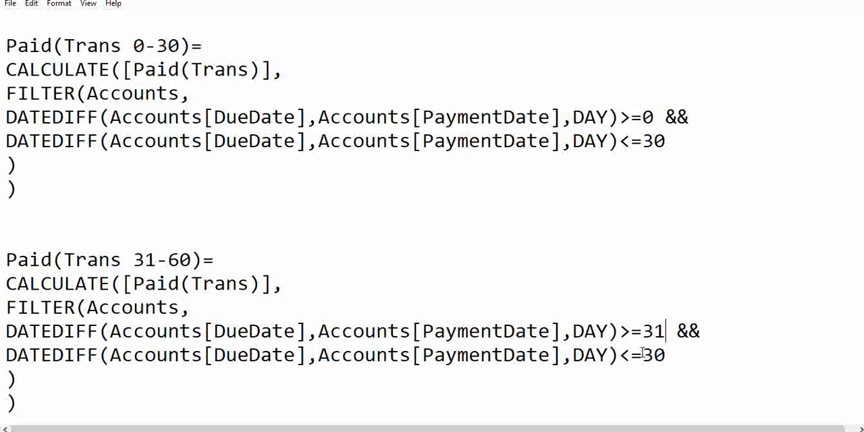
{"action": "left_click_drag", "start_coordinate": [642, 355], "coordinate": [653, 355]}
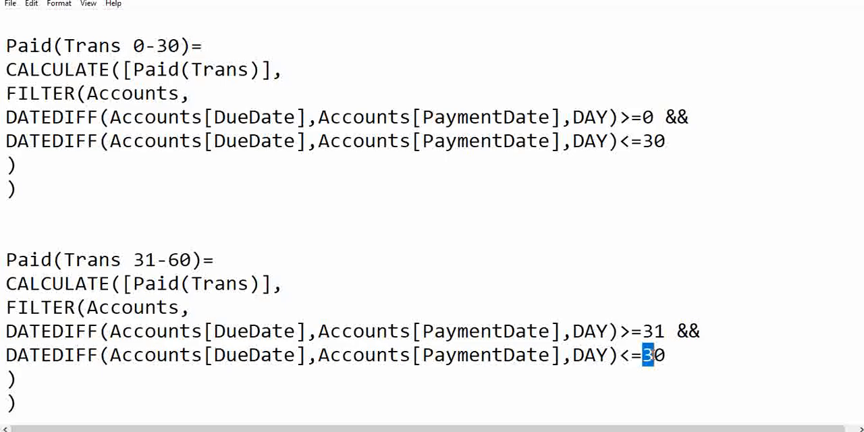
{"action": "type", "text": "6"}
Copy the whole Paid(Trans 31-60) formula and switch to Power BI
{"action": "key", "text": "ctrl+End"}
{"action": "left_click_drag", "start_coordinate": [2, 399], "coordinate": [1, 254]}
{"action": "key", "text": "ctrl+c"}
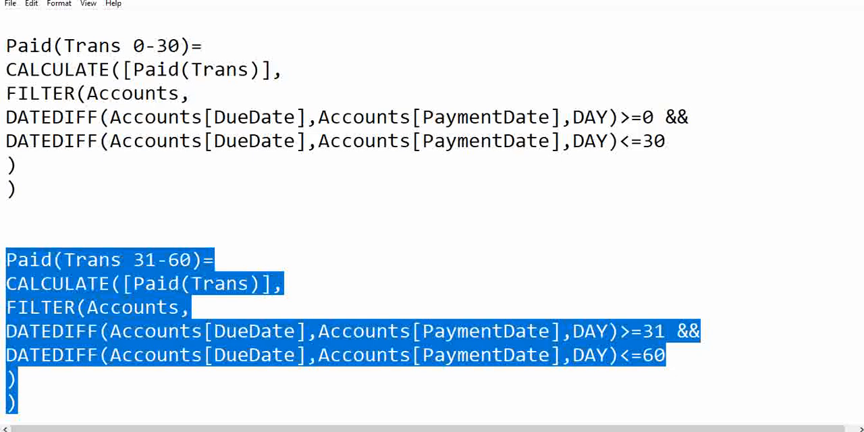
{"action": "mouse_move", "coordinate": [402, 426]}
{"action": "left_click", "coordinate": [382, 406]}
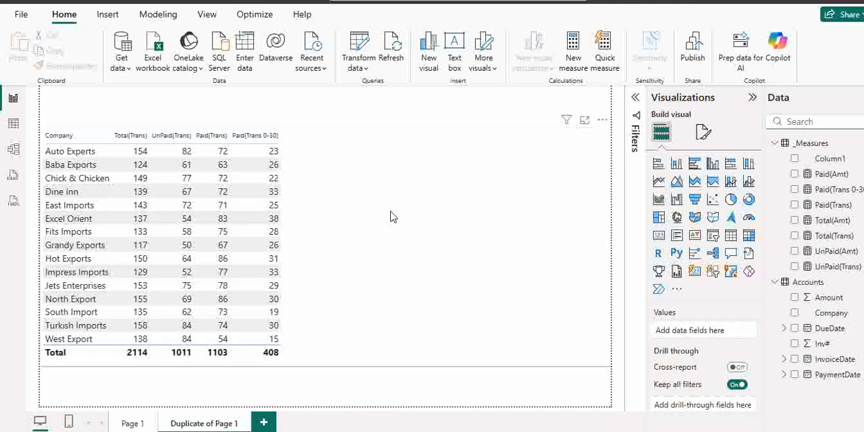
Create a measure in the _Measures table from the copied Paid(Trans 31-60) formula and add it to the company table
{"action": "left_click", "coordinate": [819, 144]}
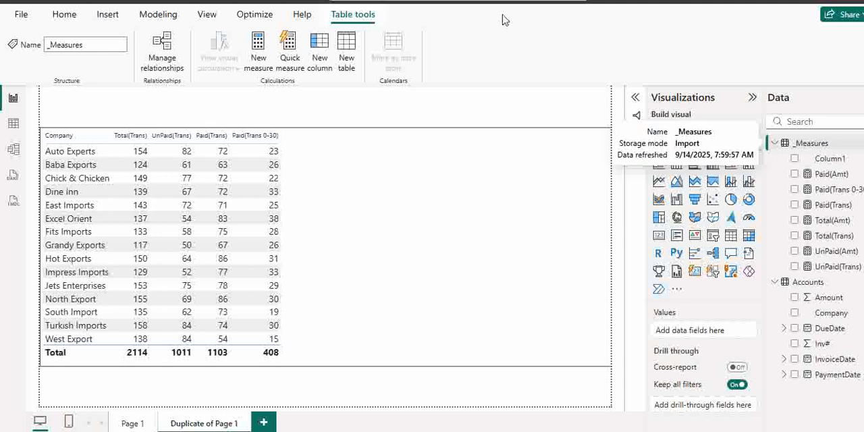
{"action": "left_click", "coordinate": [263, 63]}
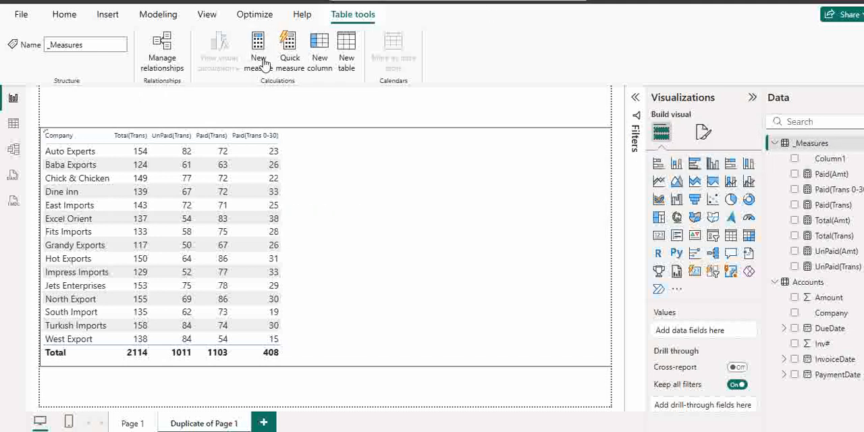
{"action": "key", "text": "ctrl+v"}
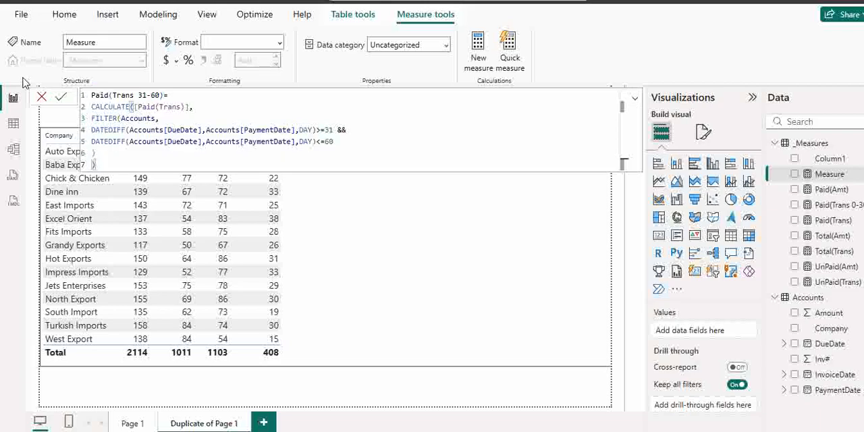
{"action": "left_click", "coordinate": [62, 98]}
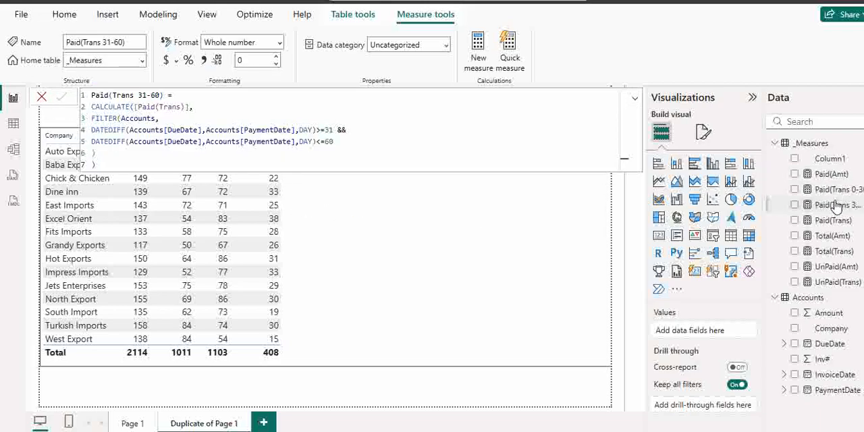
{"action": "left_click_drag", "start_coordinate": [835, 204], "coordinate": [402, 261]}
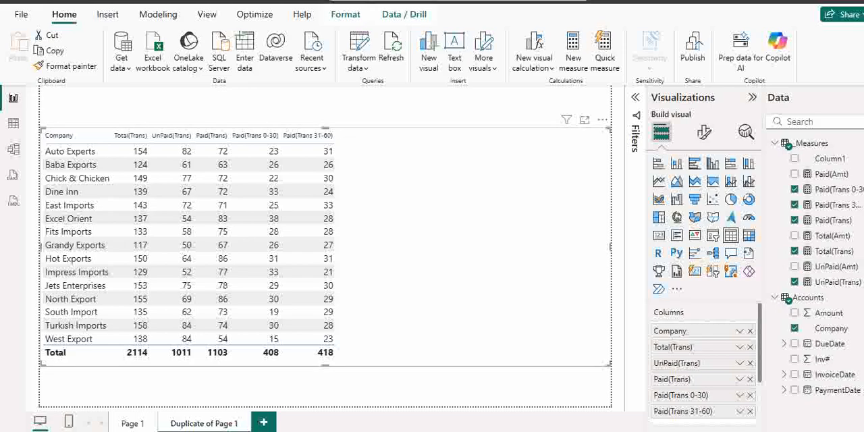
Switch to Notepad and rename the Paid(Trans 31-60) formula as Paid(Trans 61-90)
{"action": "left_click", "coordinate": [581, 431]}
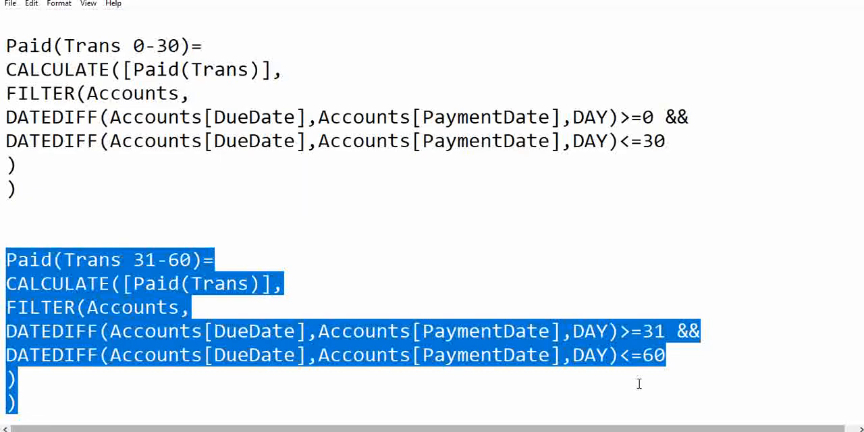
{"action": "left_click", "coordinate": [134, 259]}
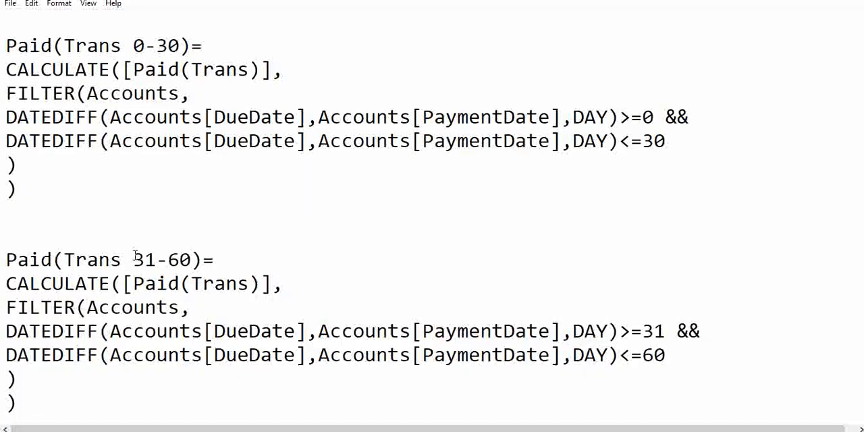
{"action": "left_click_drag", "start_coordinate": [135, 259], "coordinate": [145, 259]}
{"action": "type", "text": "6"}
{"action": "left_click_drag", "start_coordinate": [168, 259], "coordinate": [179, 259]}
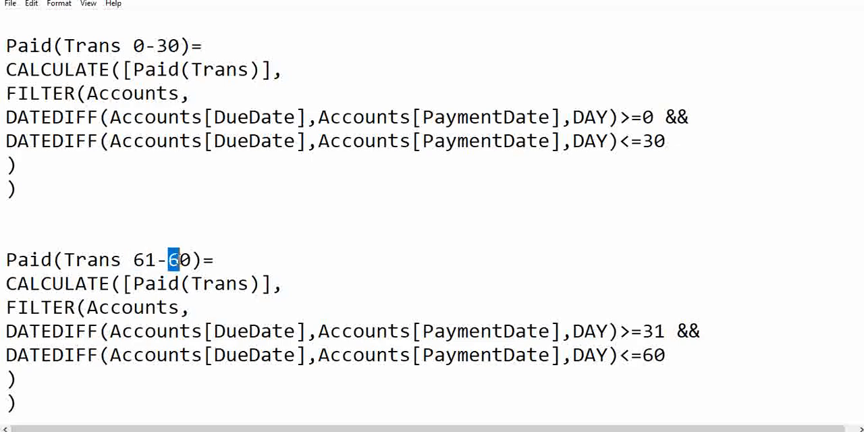
{"action": "type", "text": "9"}
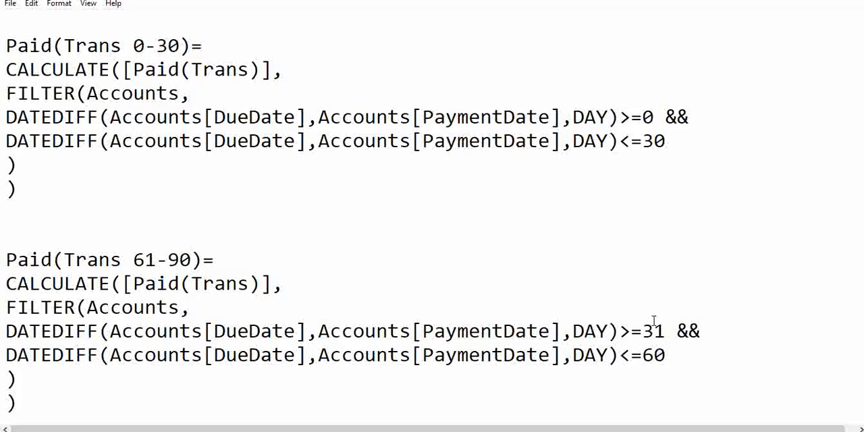
Set the day limits in the Paid(Trans 61-90) formula to >=61 and <=90
{"action": "left_click_drag", "start_coordinate": [646, 331], "coordinate": [652, 355]}
{"action": "type", "text": "61-"}
{"action": "type", "text": "9"}
Copy the whole Paid(Trans 61-90) formula and switch to the untitled Power BI report
{"action": "left_click", "coordinate": [52, 404]}
{"action": "left_click_drag", "start_coordinate": [52, 404], "coordinate": [1, 257]}
{"action": "key", "text": "ctrl+c"}
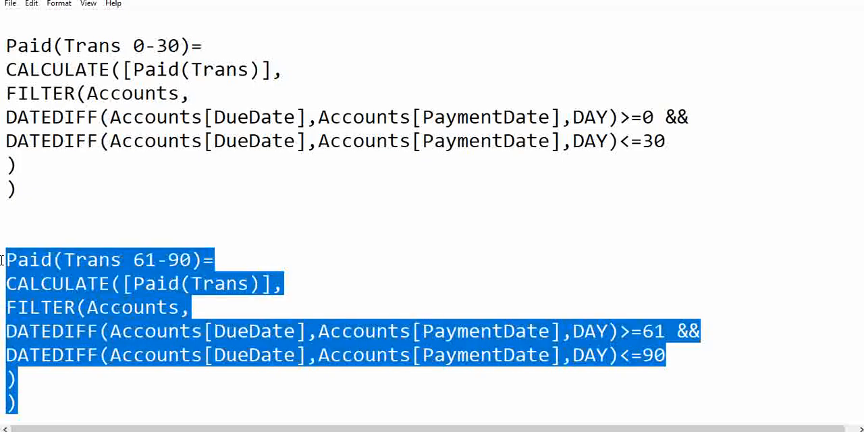
{"action": "left_click", "coordinate": [485, 431]}
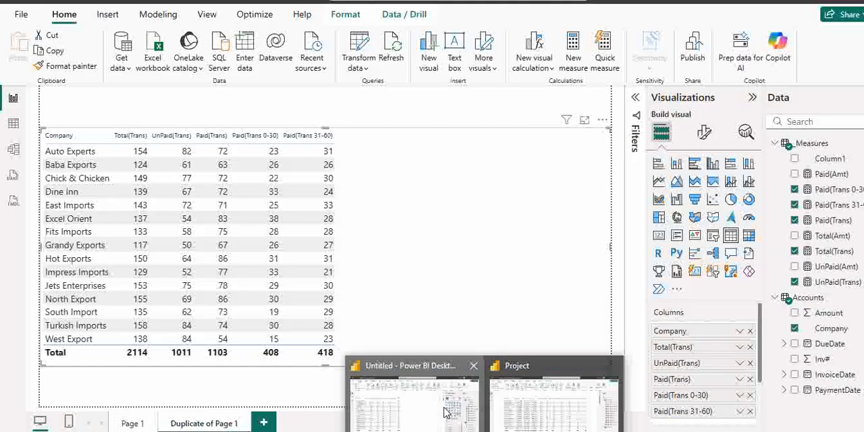
{"action": "left_click", "coordinate": [442, 427]}
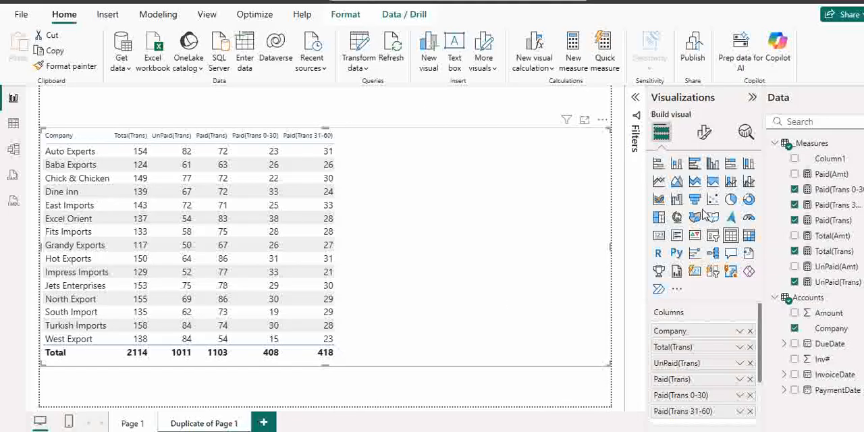
Create a measure in the _Measures table from the copied Paid(Trans 61-90) formula and add it to the company table
{"action": "left_click", "coordinate": [814, 144]}
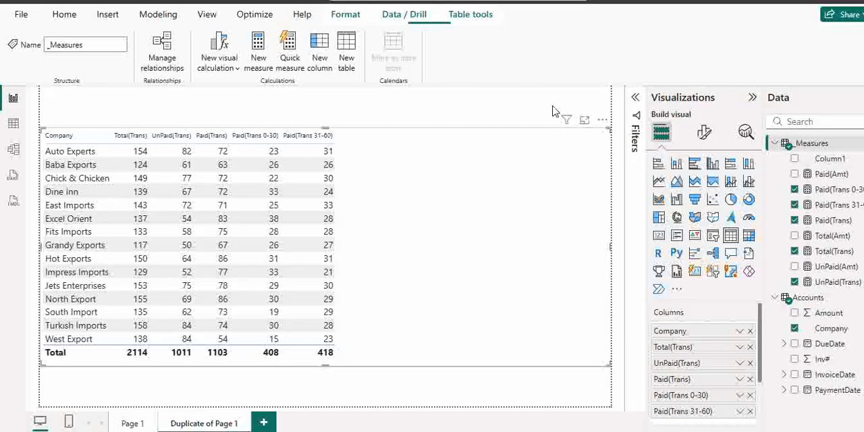
{"action": "left_click", "coordinate": [259, 64]}
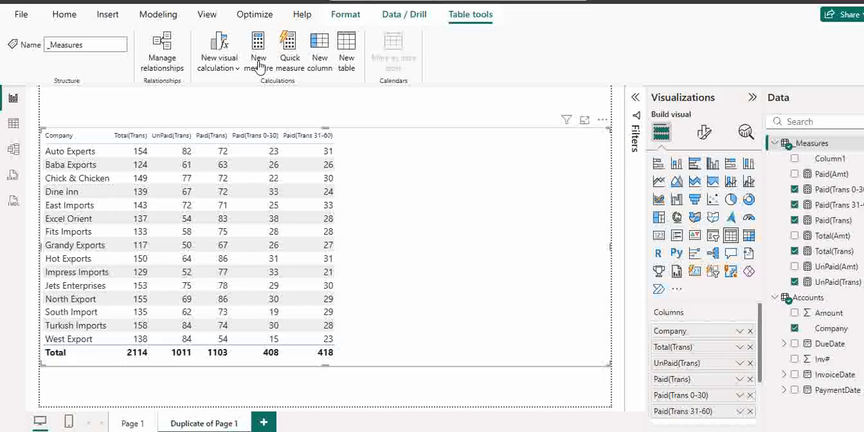
{"action": "key", "text": "ctrl+v"}
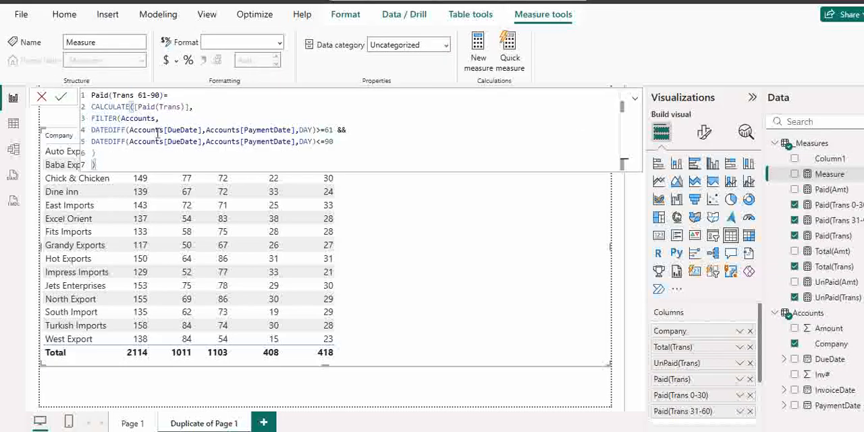
{"action": "left_click", "coordinate": [63, 98]}
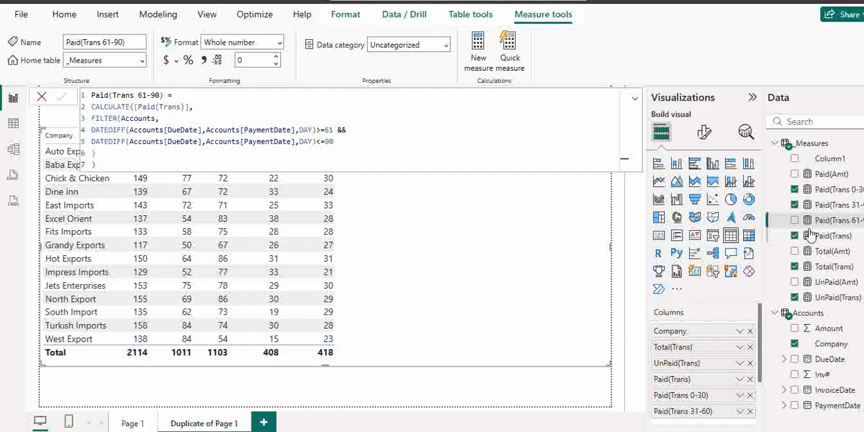
{"action": "left_click_drag", "start_coordinate": [842, 221], "coordinate": [490, 263]}
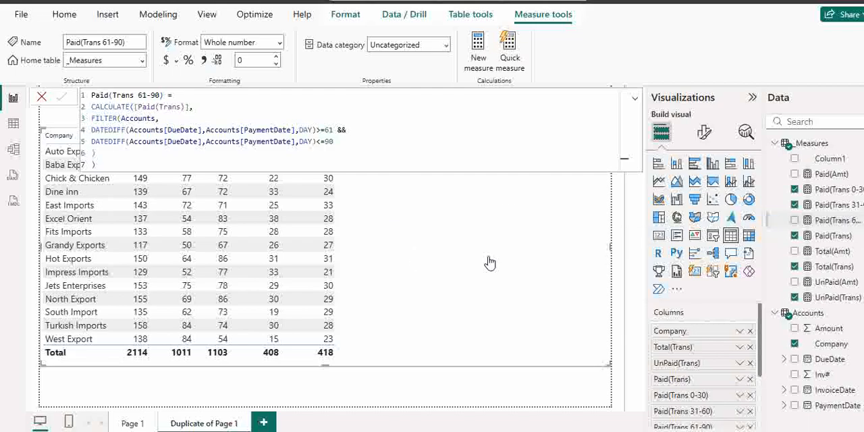
{"action": "left_click", "coordinate": [488, 391]}
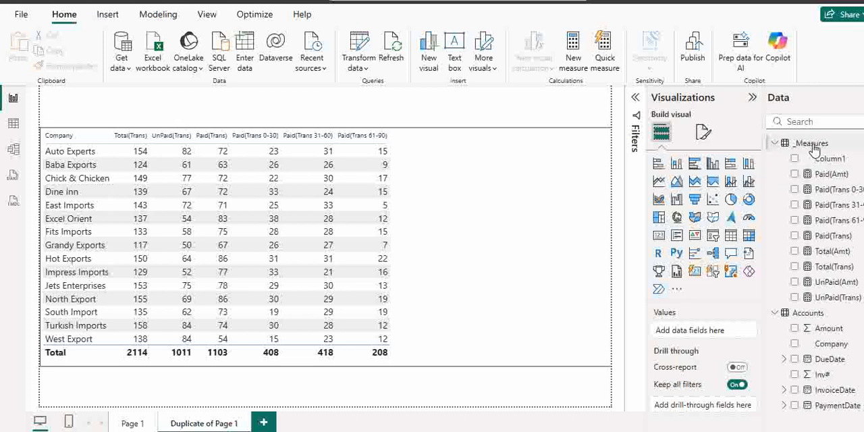
Switch to Notepad and rename the Paid(Trans 61-90) formula as Paid(Trans >90)
{"action": "key", "text": "alt+Tab"}
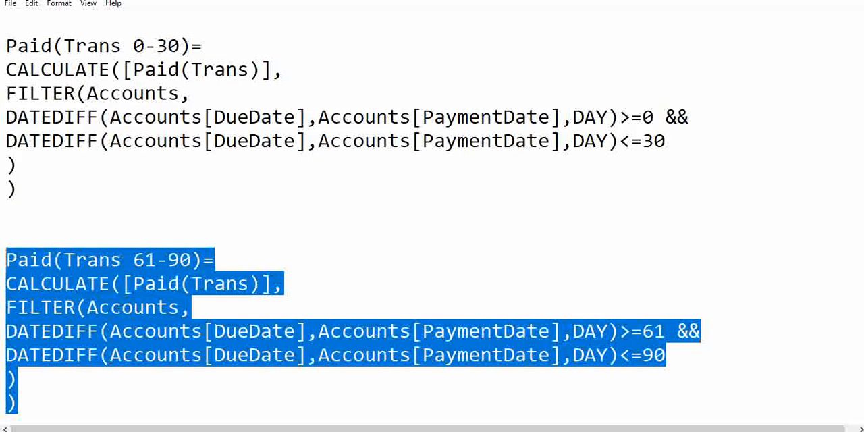
{"action": "left_click", "coordinate": [85, 293]}
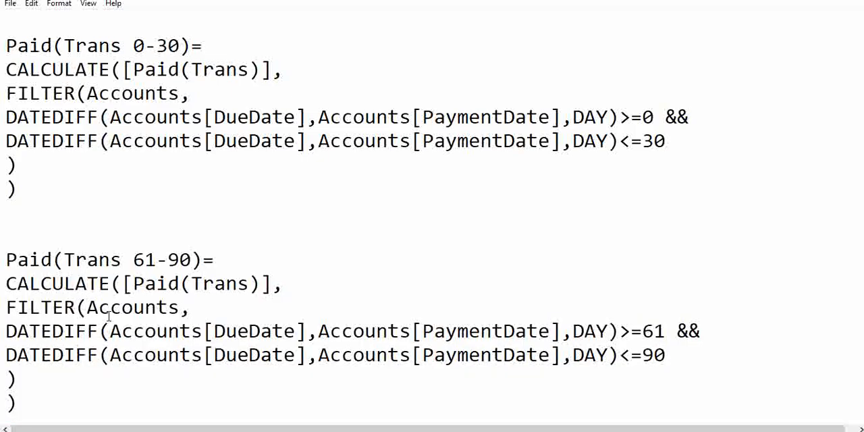
{"action": "left_click_drag", "start_coordinate": [133, 260], "coordinate": [191, 260]}
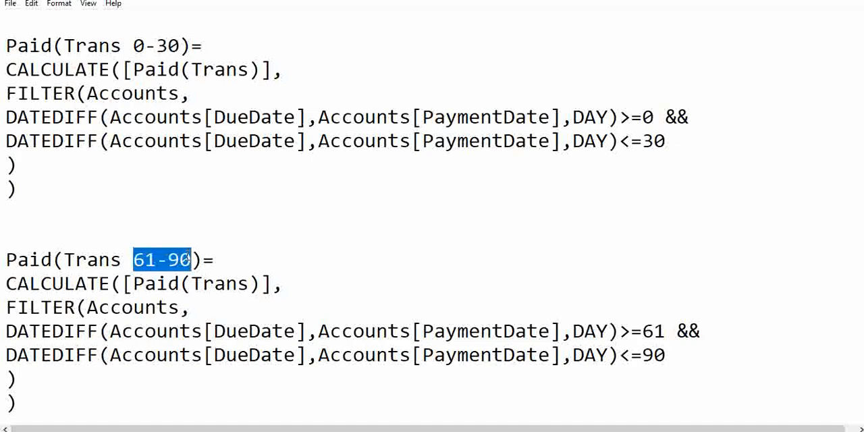
{"action": "type", "text": ">90"}
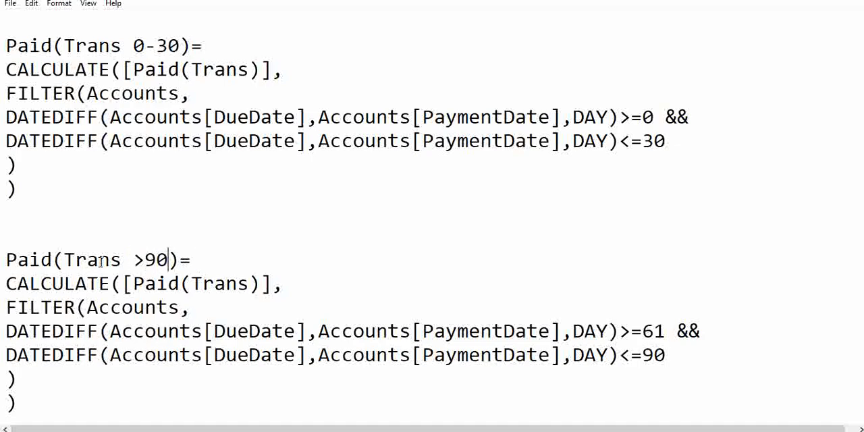
Remove the second DATEDIFF condition and the && from the Paid(Trans >90) formula, and set the remaining day limit to >90
{"action": "left_click_drag", "start_coordinate": [5, 355], "coordinate": [672, 352]}
{"action": "key", "text": "BackSpace"}
{"action": "key", "text": "BackSpace"}
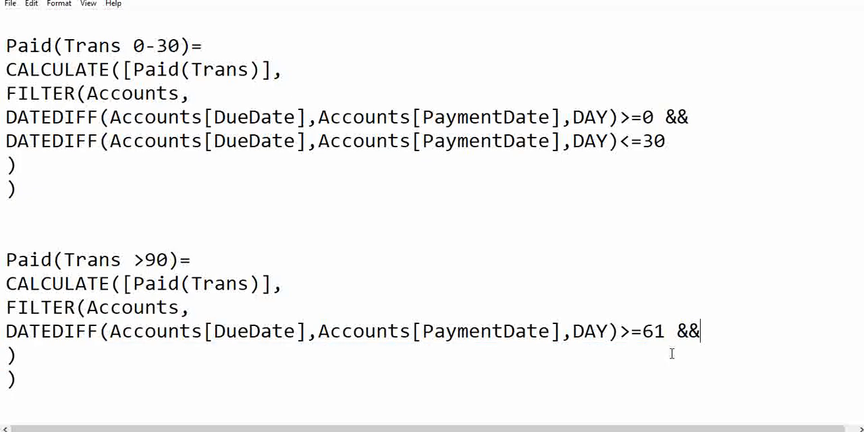
{"action": "key", "text": "BackSpace"}
{"action": "key", "text": "BackSpace"}
{"action": "key", "text": "BackSpace"}
{"action": "key", "text": "BackSpace"}
{"action": "key", "text": "BackSpace"}
{"action": "key", "text": "BackSpace"}
{"action": "type", "text": "90"}
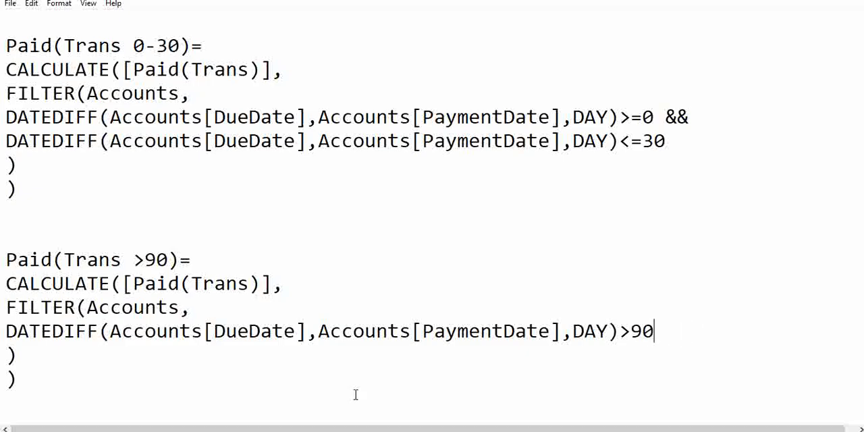
Copy the whole Paid(Trans >90) formula and switch to Power BI
{"action": "left_click", "coordinate": [52, 385]}
{"action": "left_click_drag", "start_coordinate": [2, 272], "coordinate": [3, 258]}
{"action": "key", "text": "ctrl+c"}
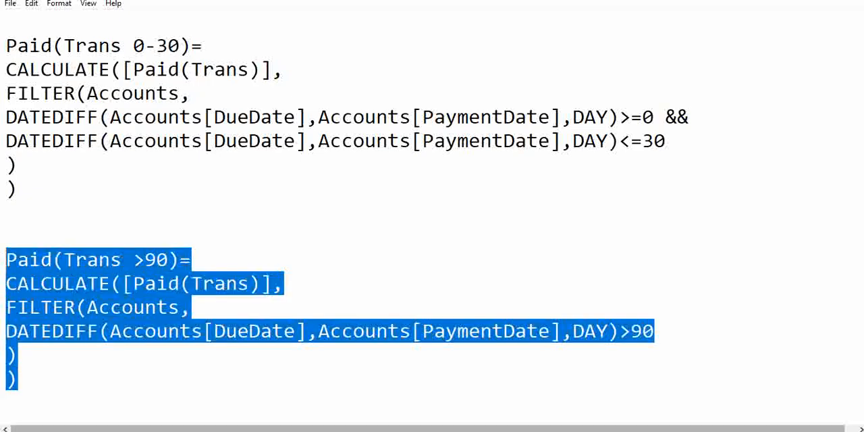
{"action": "left_click", "coordinate": [417, 419]}
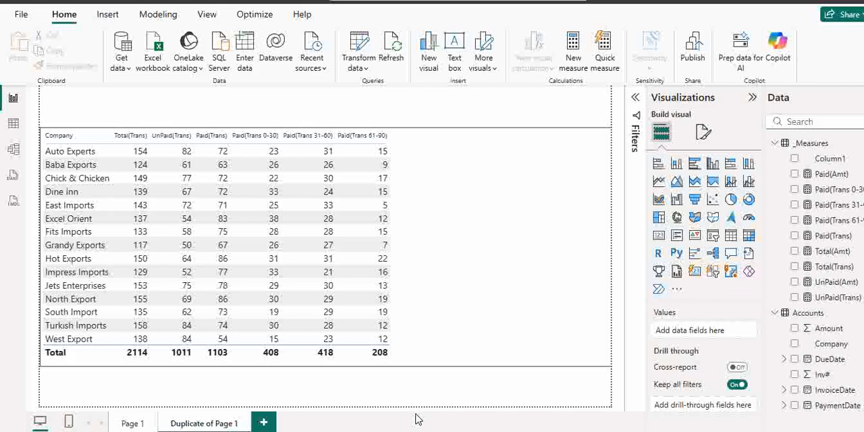
Create a measure in the _Measures table from the copied Paid(Trans >90) formula and add it to the company table
{"action": "left_click", "coordinate": [818, 145]}
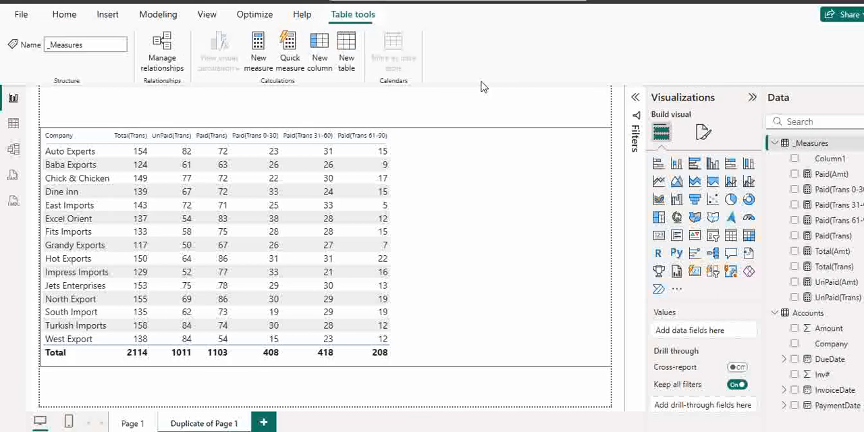
{"action": "left_click", "coordinate": [258, 54]}
{"action": "key", "text": "ctrl+a"}
{"action": "key", "text": "ctrl+v"}
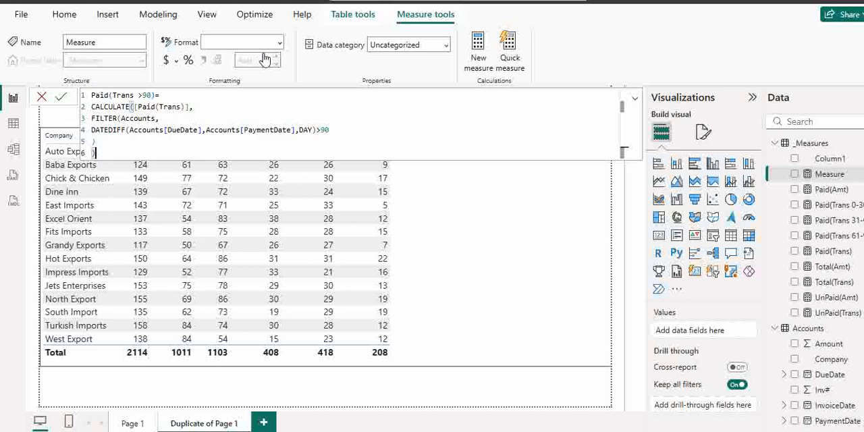
{"action": "left_click", "coordinate": [60, 98]}
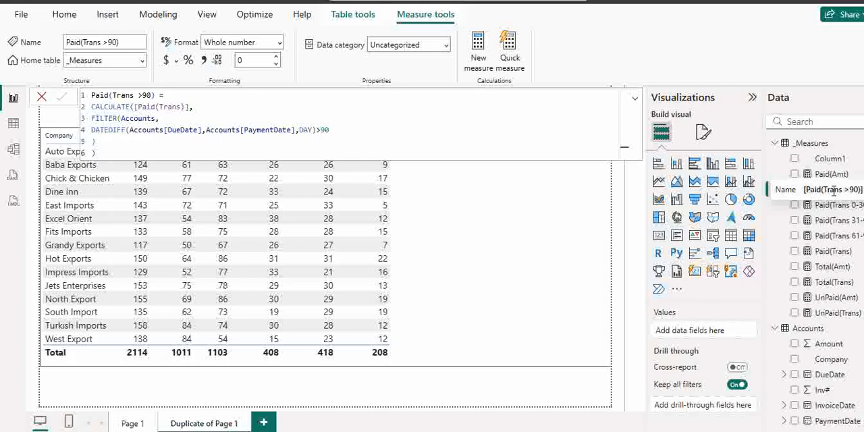
{"action": "left_click_drag", "start_coordinate": [833, 190], "coordinate": [496, 235]}
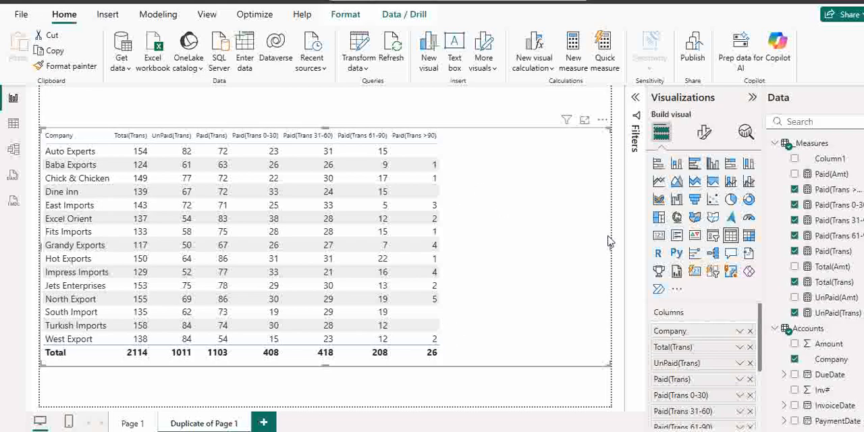
Narrow the company table visual so its outer edge sits at the Paid(Trans >90) column
{"action": "left_click_drag", "start_coordinate": [611, 249], "coordinate": [442, 238]}
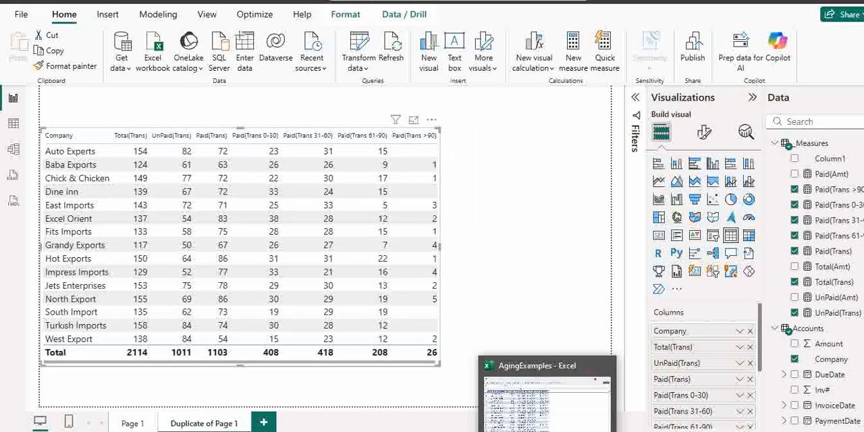
{"action": "left_click", "coordinate": [507, 427]}
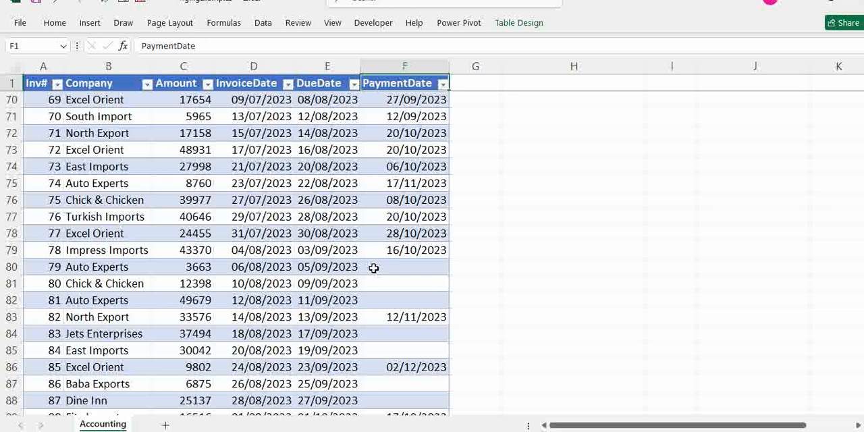
{"action": "left_click", "coordinate": [484, 431]}
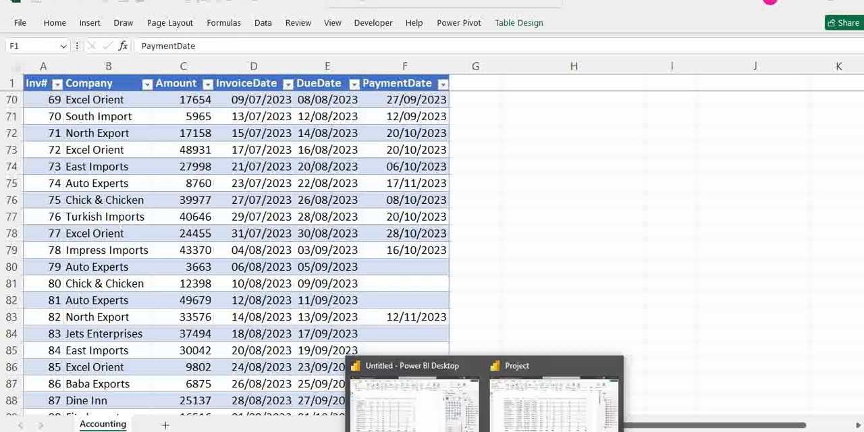
{"action": "left_click", "coordinate": [426, 405]}
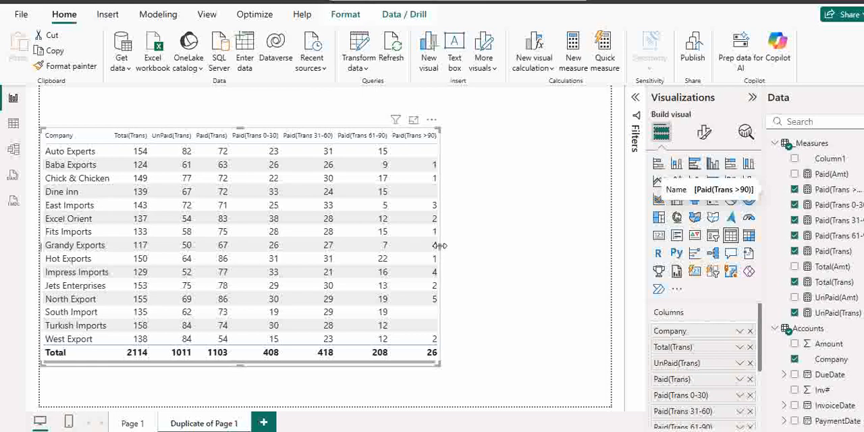
{"action": "mouse_move", "coordinate": [442, 250]}
{"action": "left_mouse_down"}
{"action": "mouse_move", "coordinate": [465, 245]}
{"action": "mouse_move", "coordinate": [434, 253]}
{"action": "left_mouse_up"}
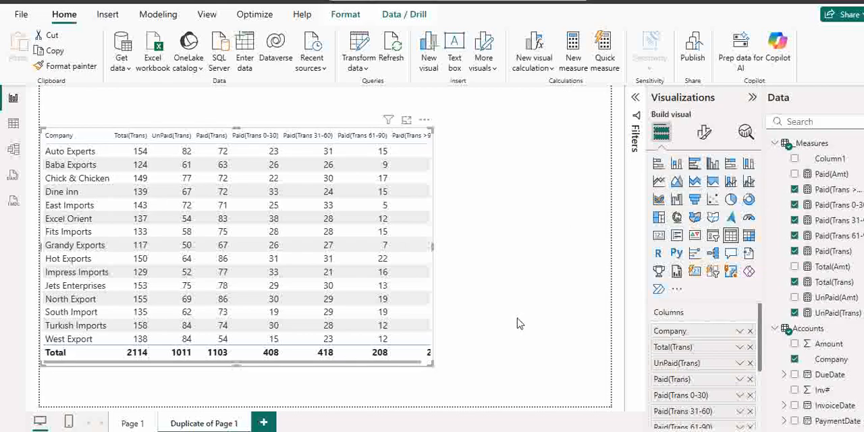
Review the unpaid transaction and the paid and unpaid amount brackets in the AgingExamples workbook's measure list, and return to Power BI
{"action": "key", "text": "alt+Tab"}
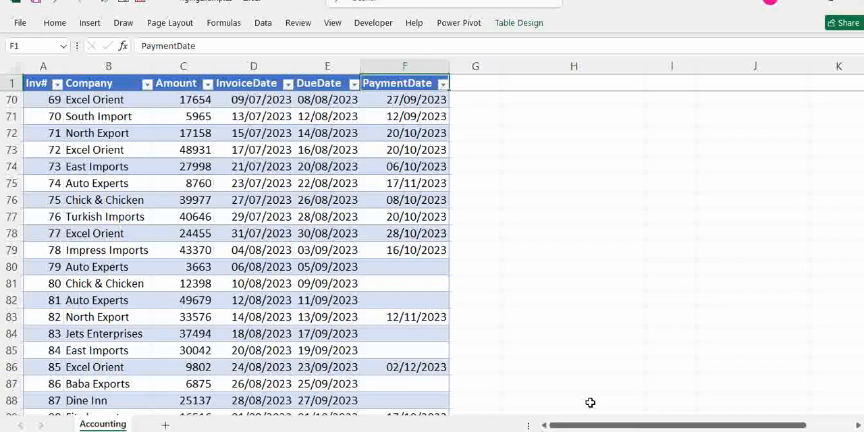
{"action": "left_click", "coordinate": [642, 345]}
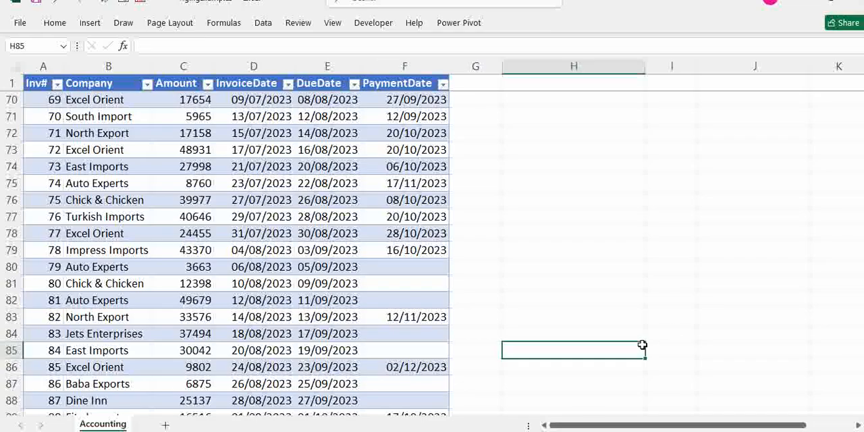
{"action": "key", "text": "ctrl+Up"}
{"action": "key", "text": "ctrl+Up"}
{"action": "key", "text": "ctrl+Up"}
{"action": "key", "text": "ctrl+Up"}
{"action": "key", "text": "ctrl+Up"}
{"action": "key", "text": "ctrl+Up"}
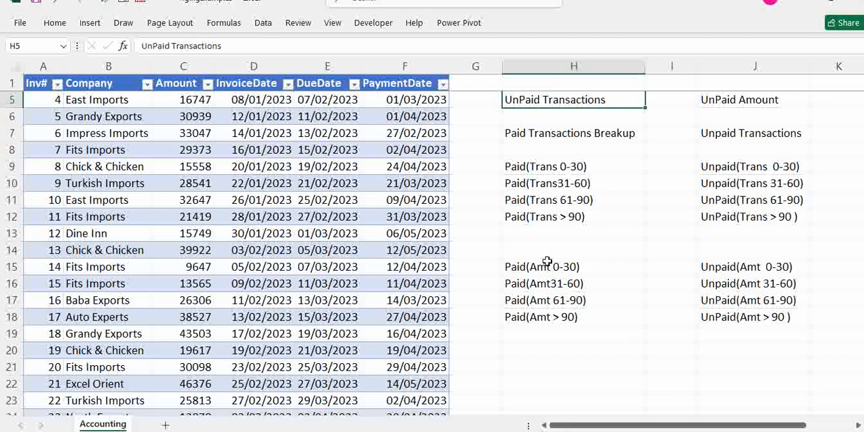
{"action": "left_click_drag", "start_coordinate": [740, 166], "coordinate": [742, 217]}
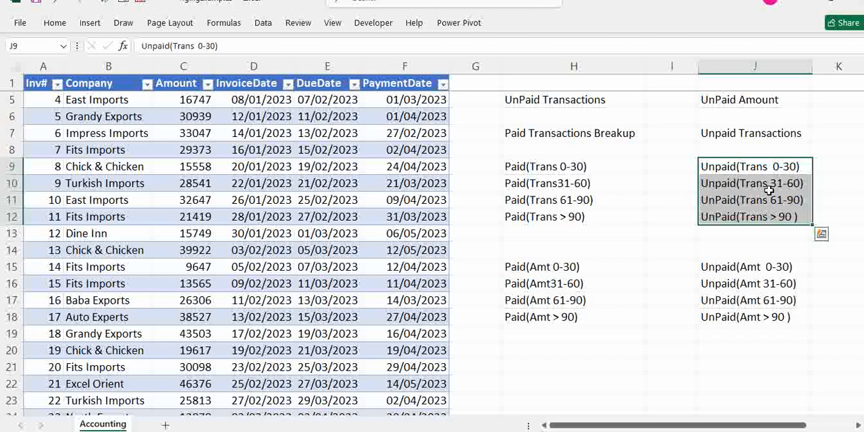
{"action": "left_click_drag", "start_coordinate": [579, 266], "coordinate": [729, 317]}
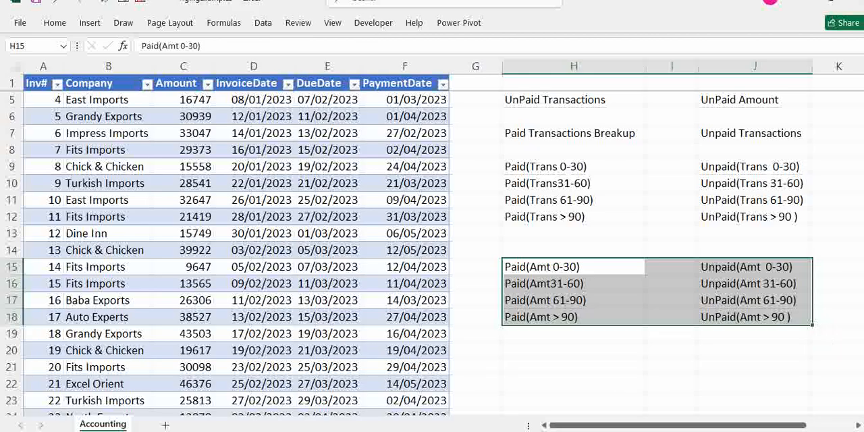
{"action": "left_click", "coordinate": [485, 431]}
{"action": "left_click", "coordinate": [436, 422]}
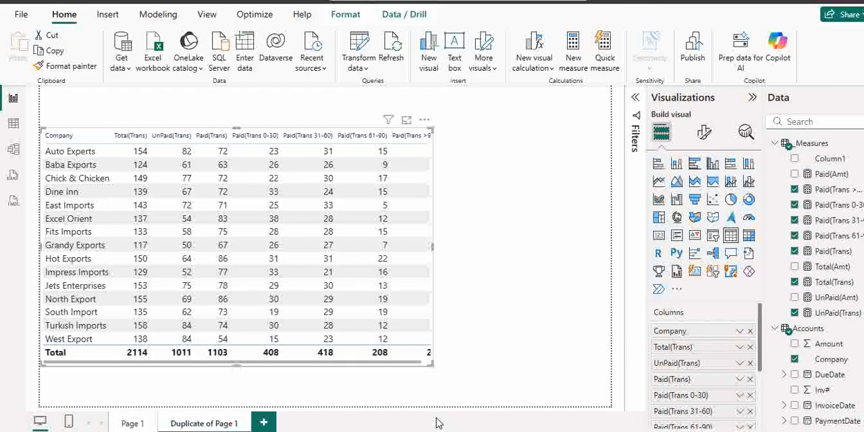